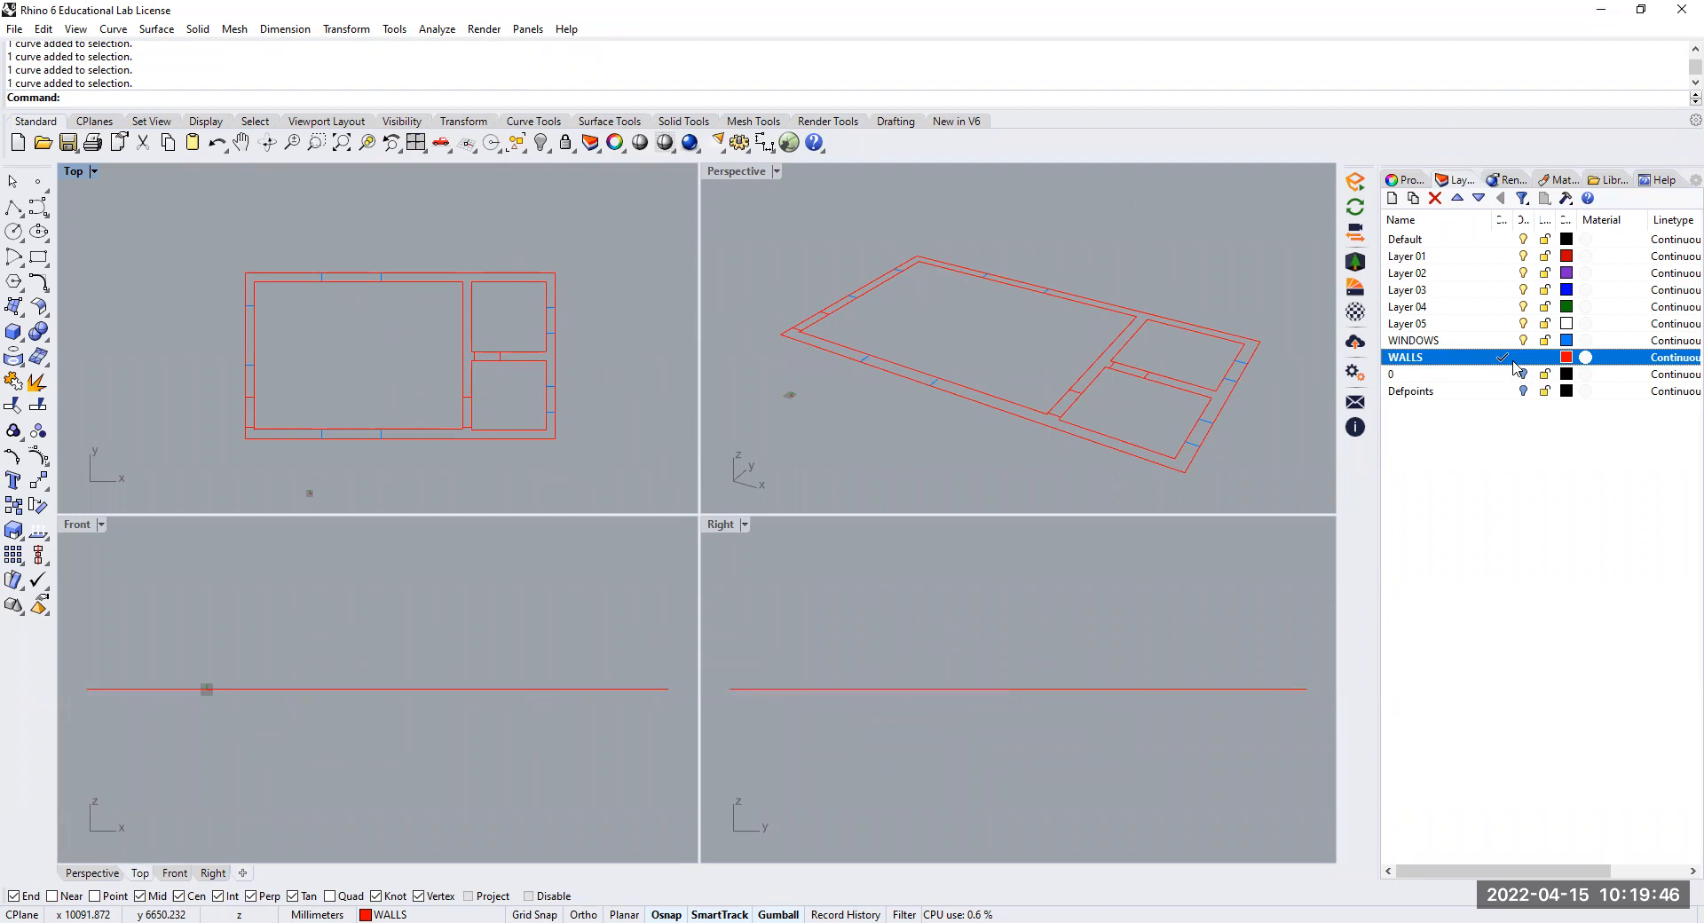
Extrude the outer wall outline and the three inner room outlines 3200 mm as open surfaces, with Solid set to No
{"action": "left_click", "coordinate": [207, 32]}
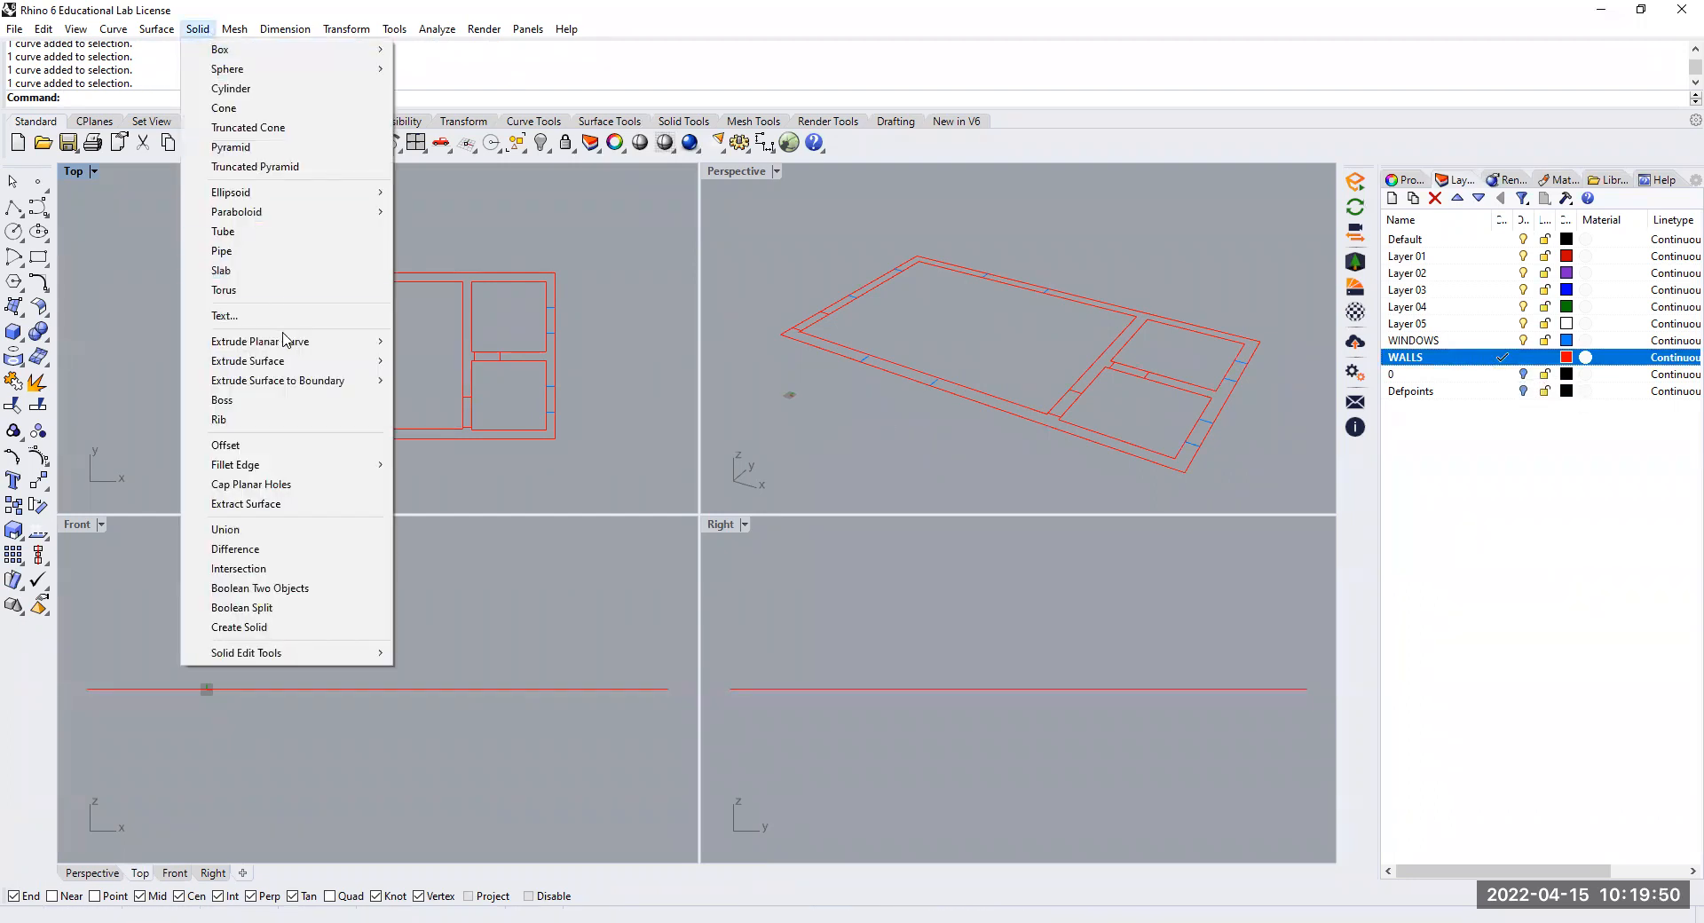
{"action": "left_click", "coordinate": [419, 342]}
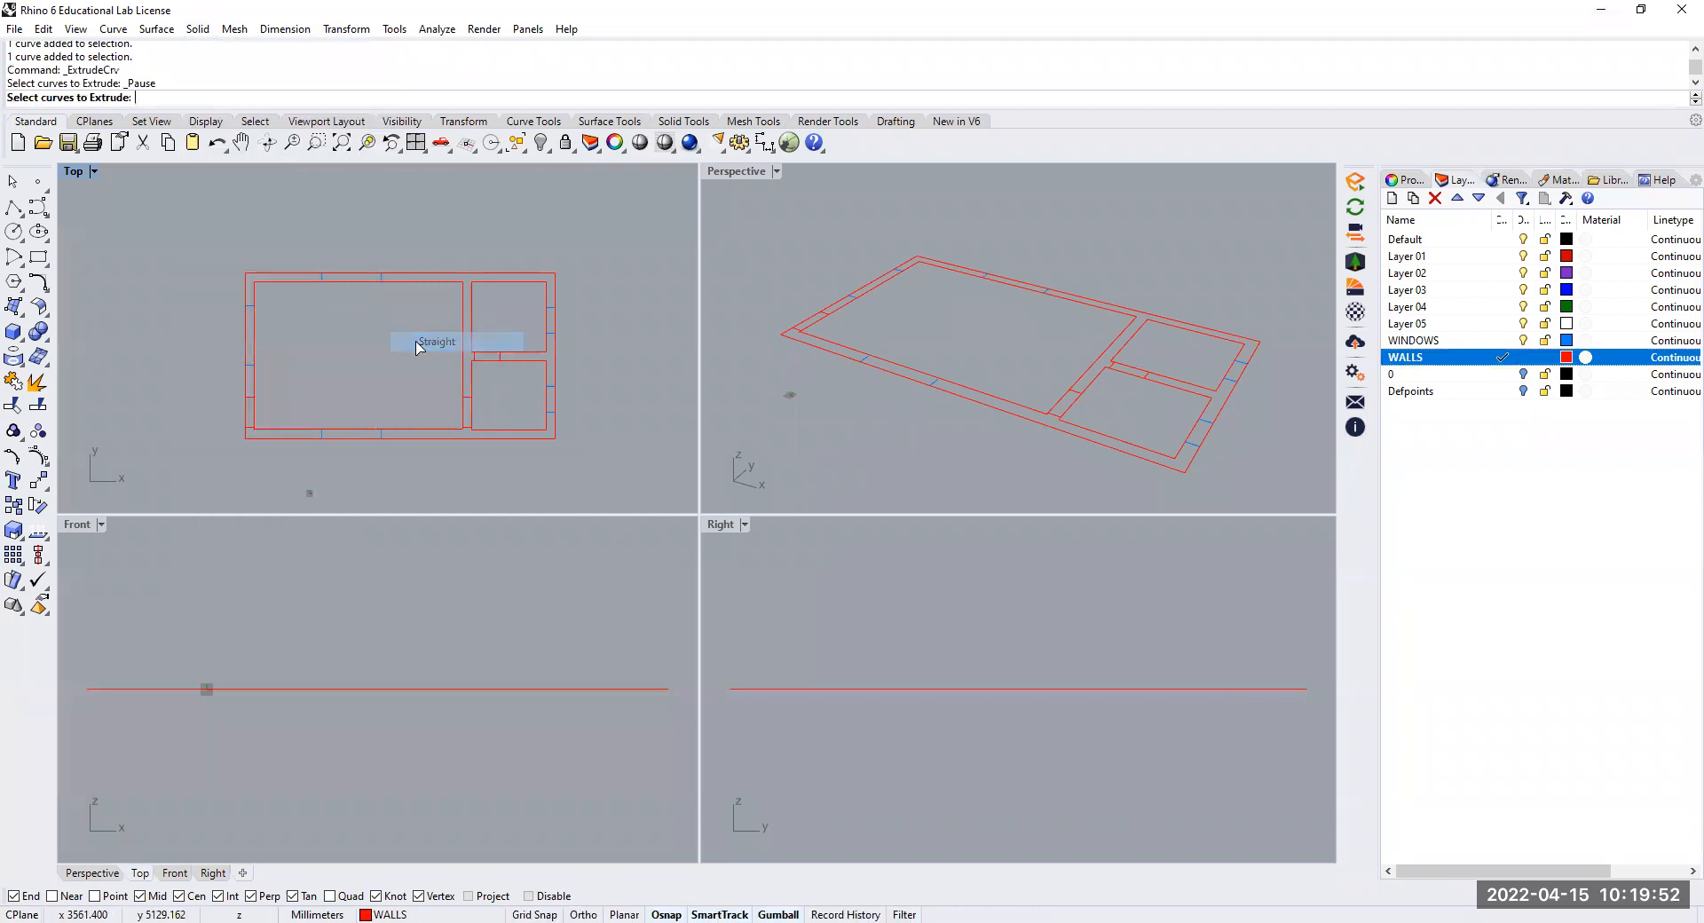
{"action": "left_click", "coordinate": [309, 274]}
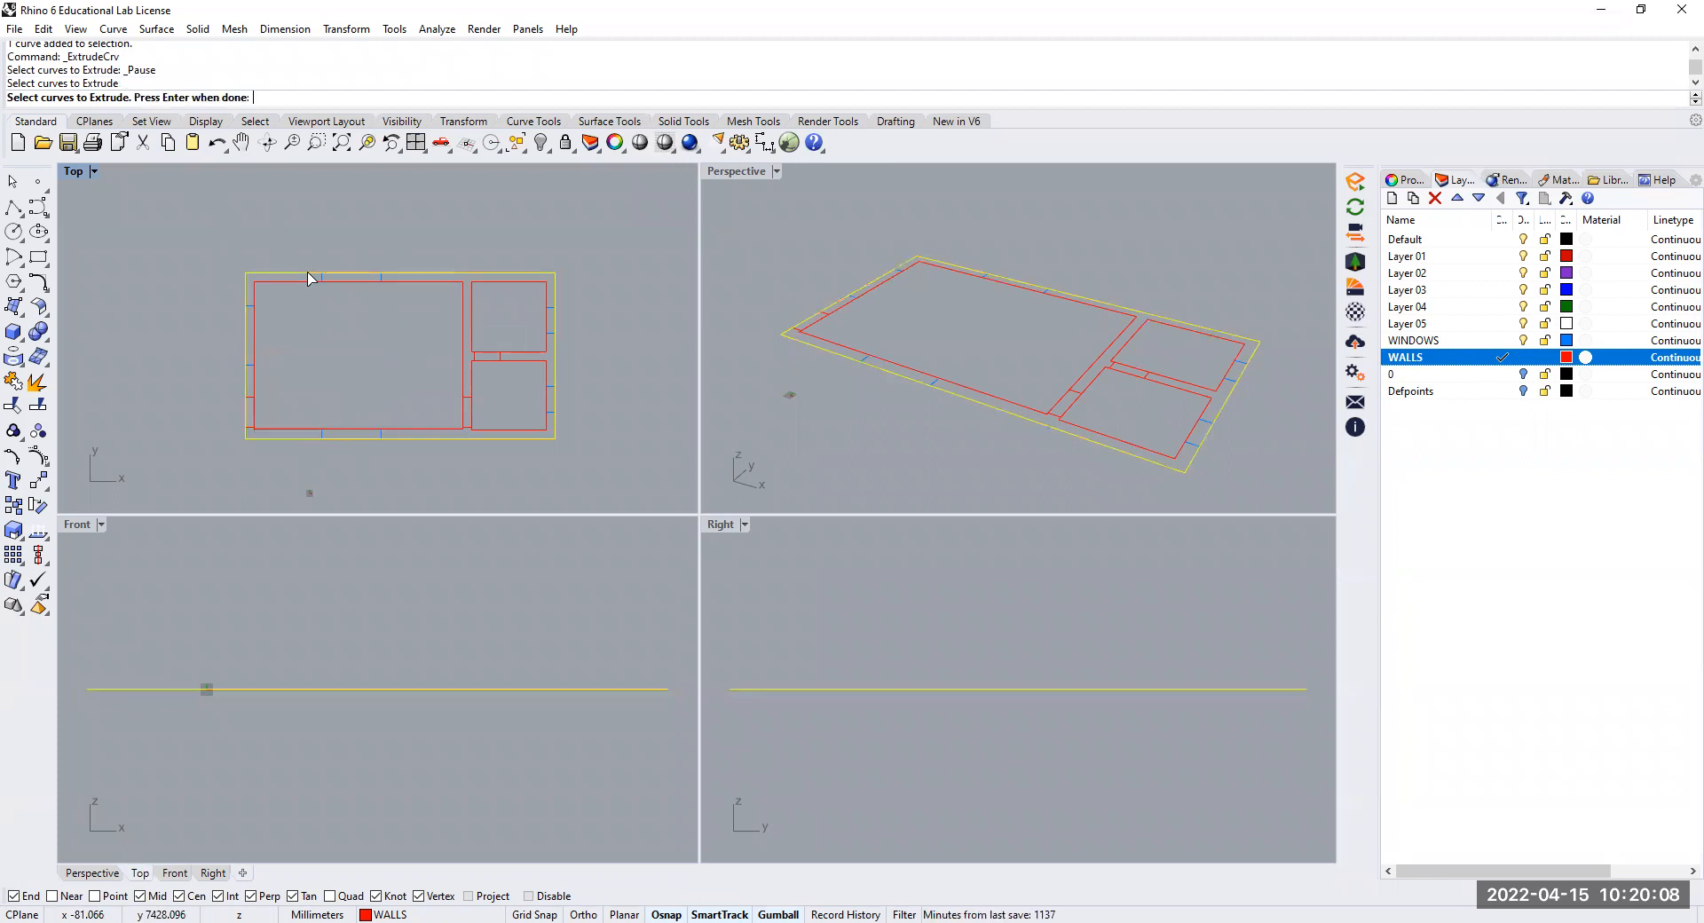
{"action": "left_click", "coordinate": [310, 282]}
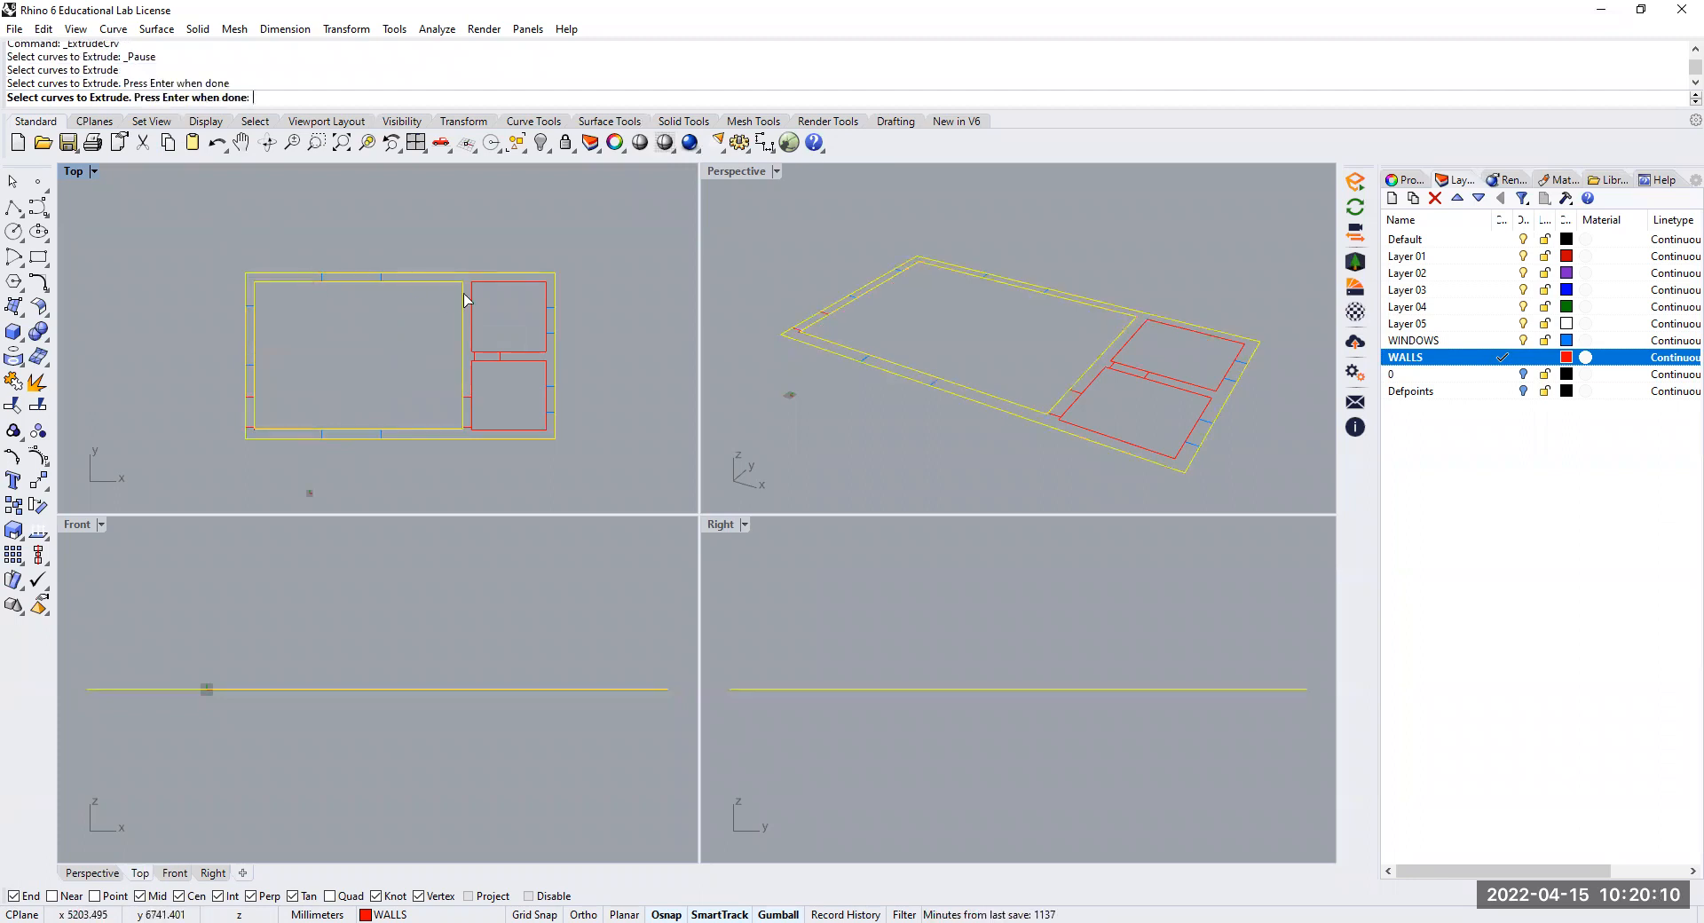
{"action": "left_click", "coordinate": [487, 282]}
{"action": "left_click", "coordinate": [494, 363]}
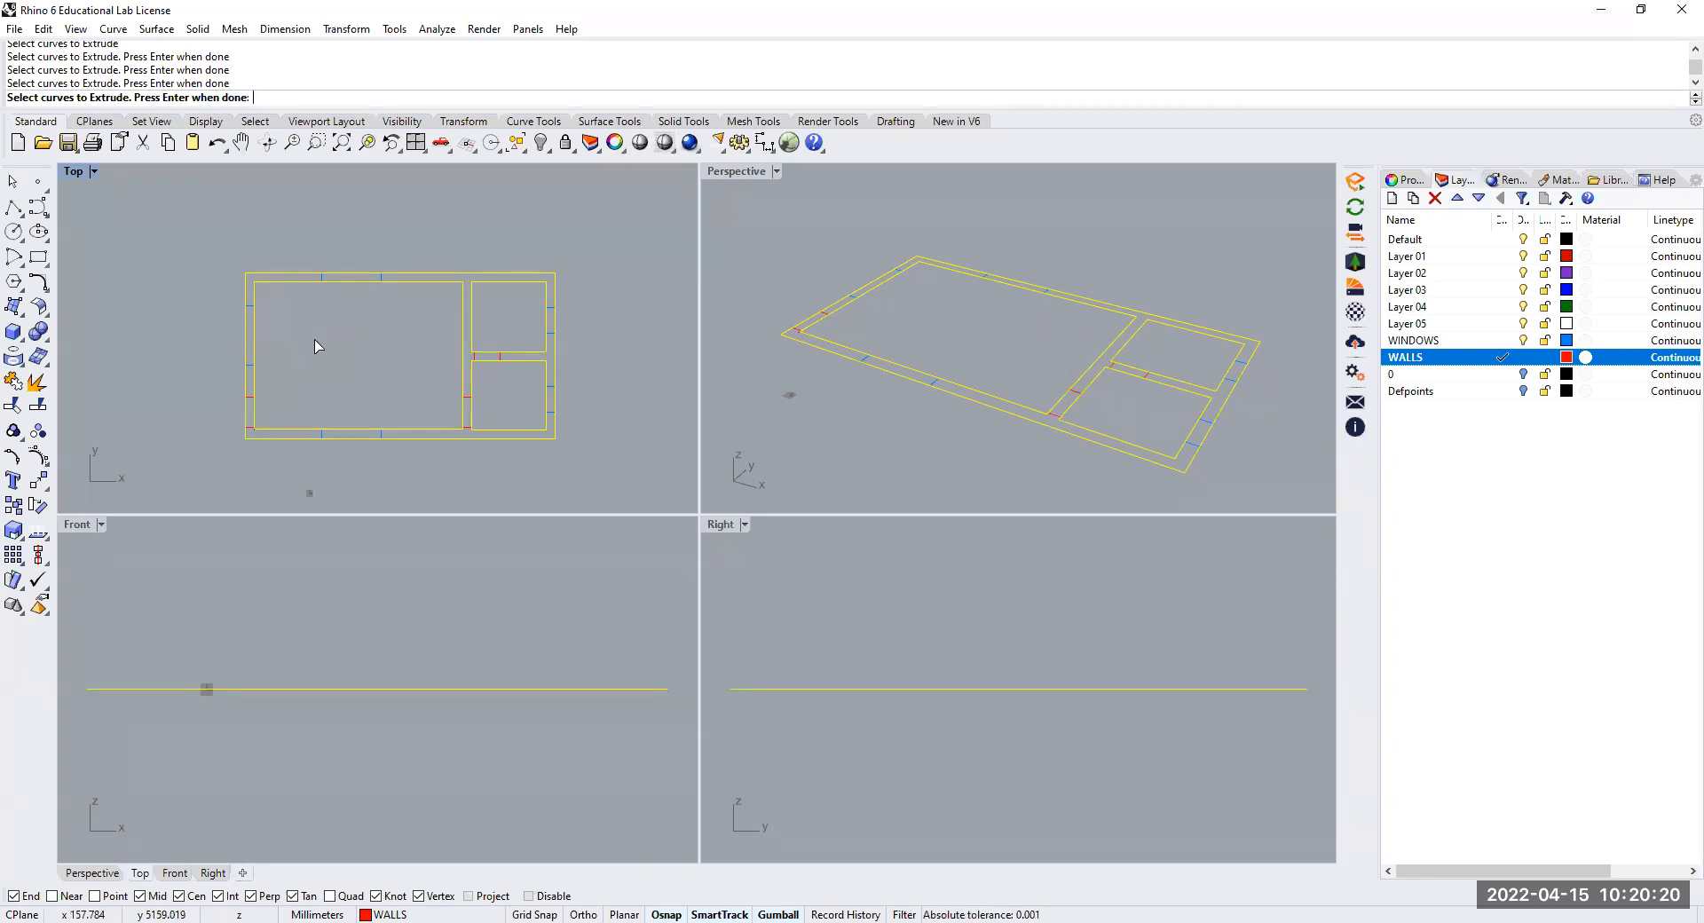
{"action": "key", "text": "Return"}
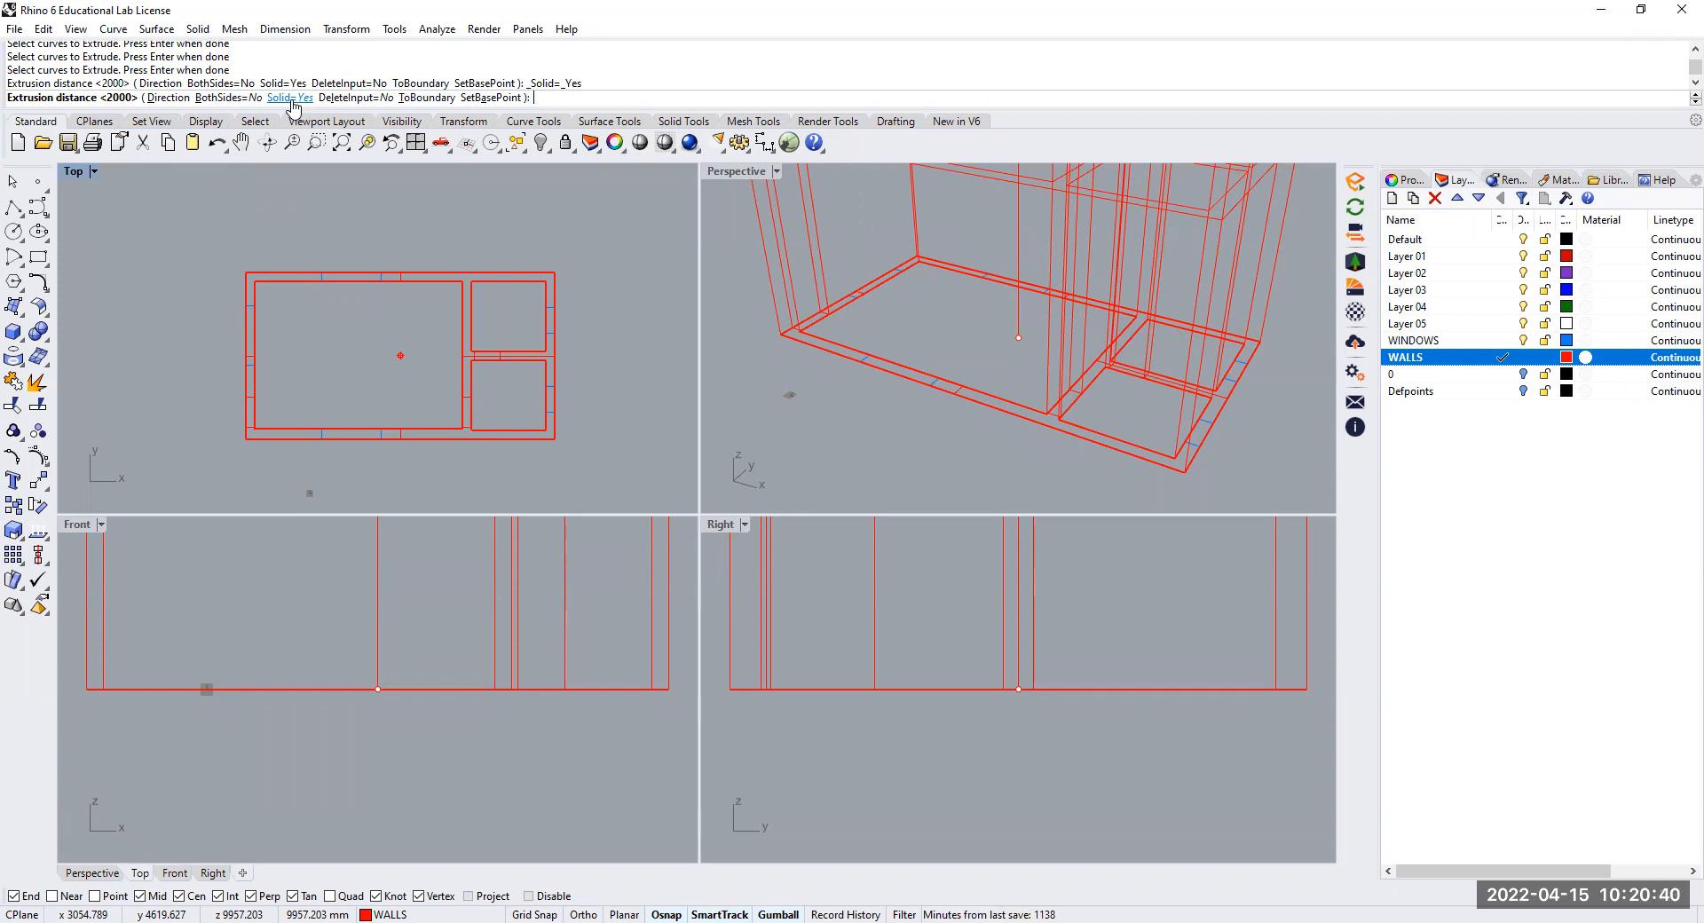
{"action": "left_click", "coordinate": [290, 99]}
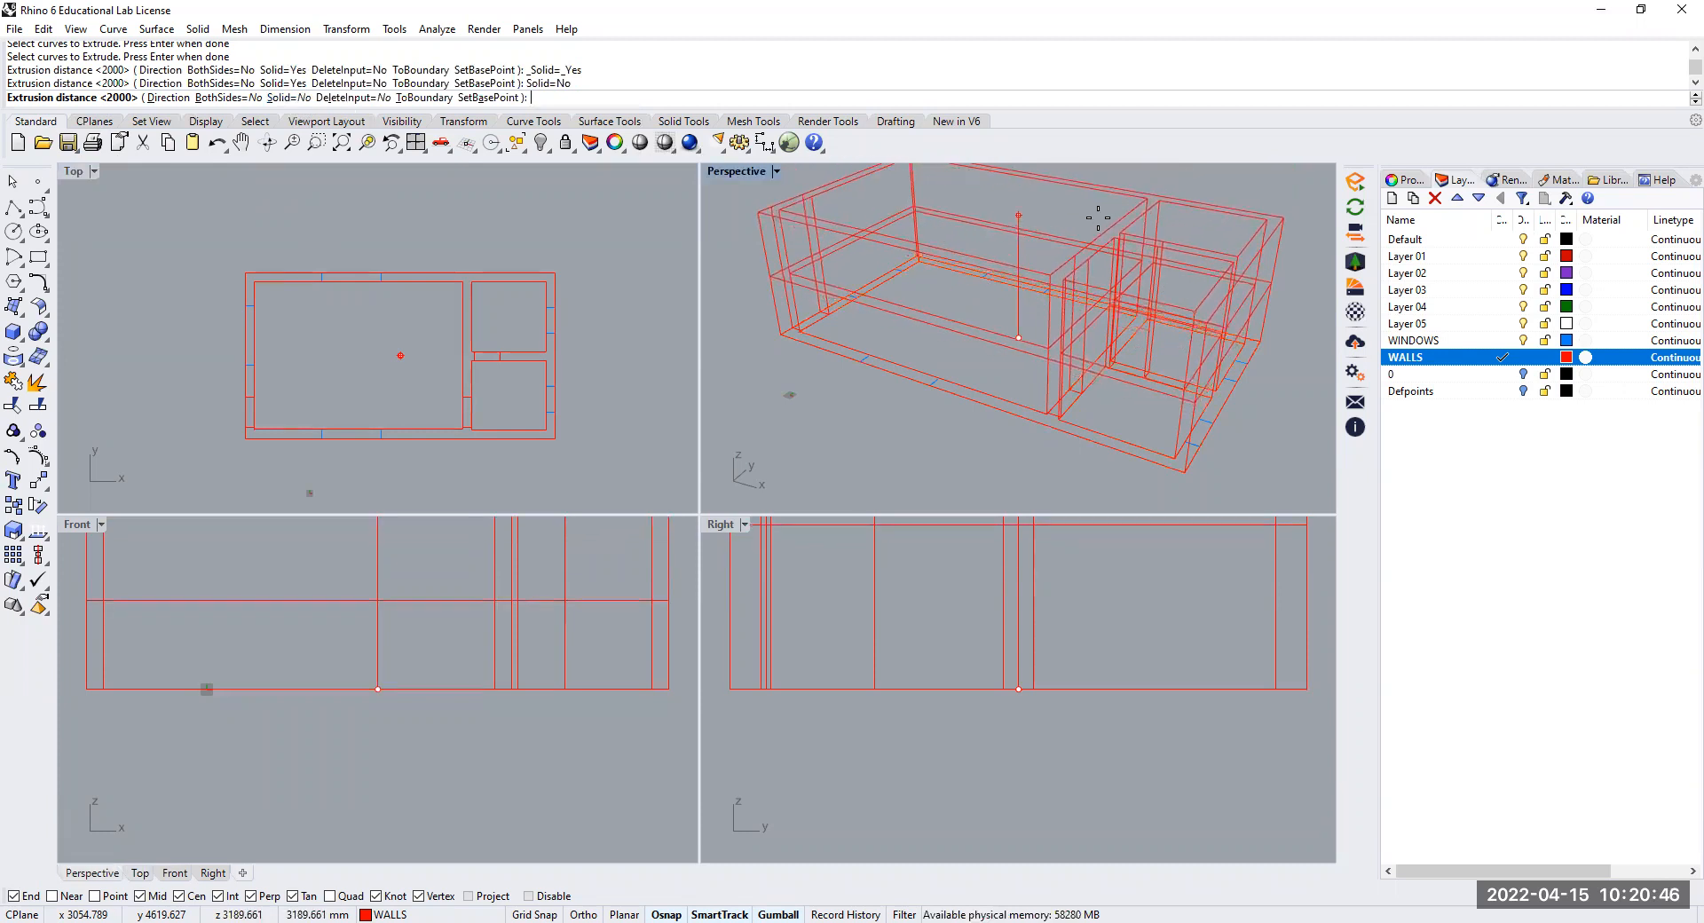
{"action": "type", "text": "3200"}
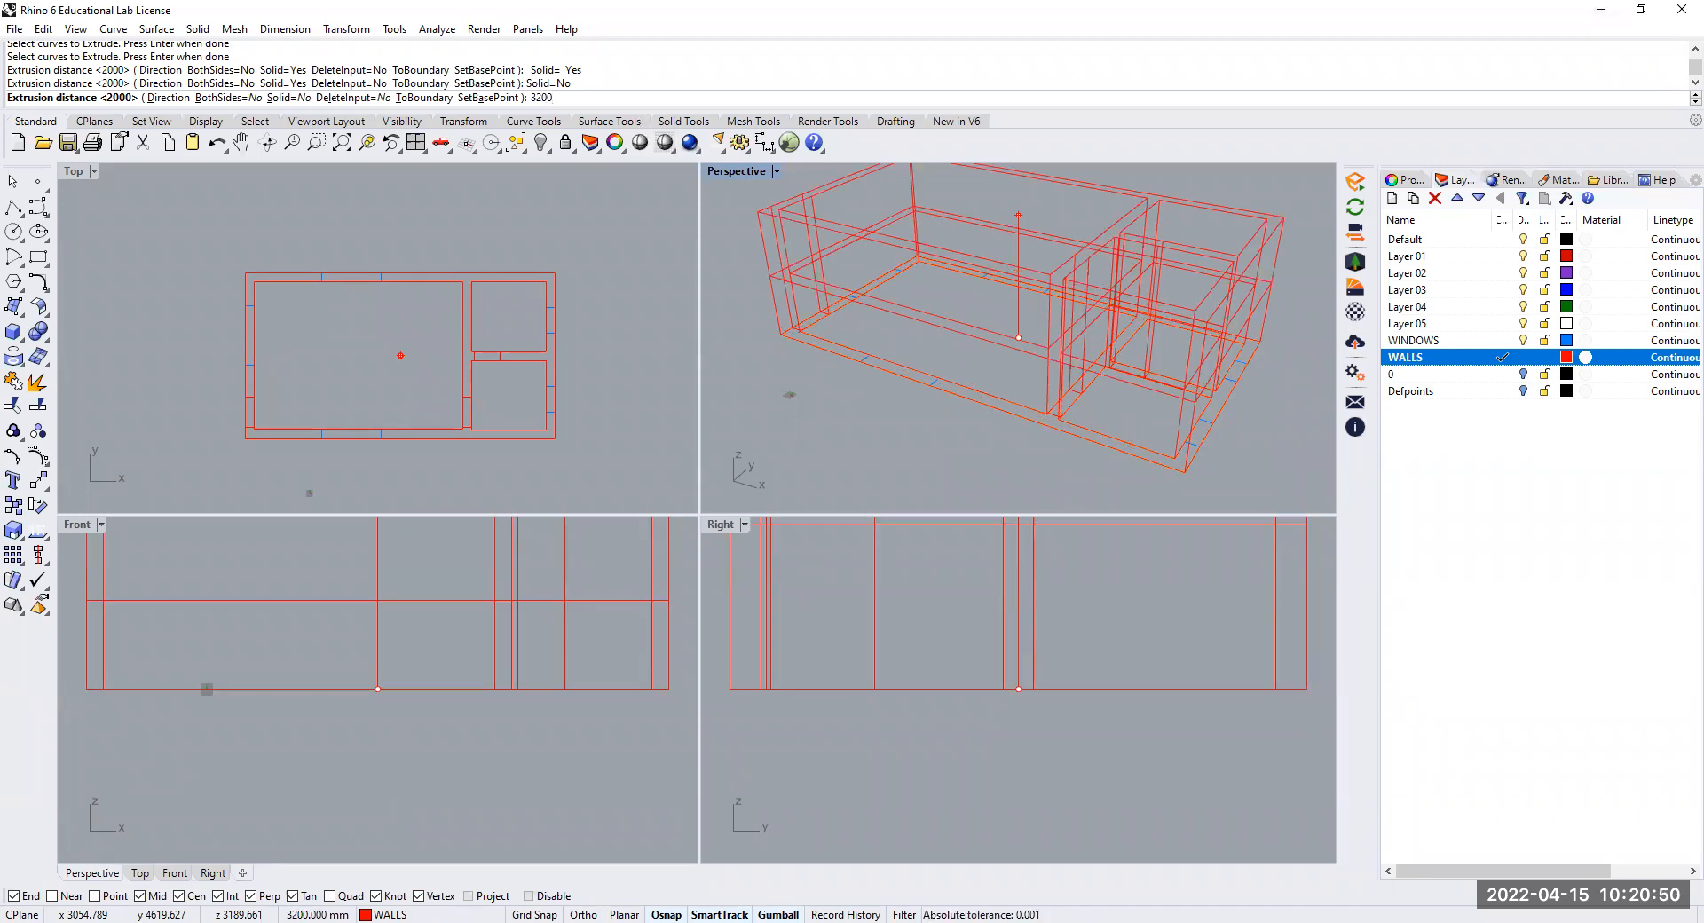
{"action": "key", "text": "Return"}
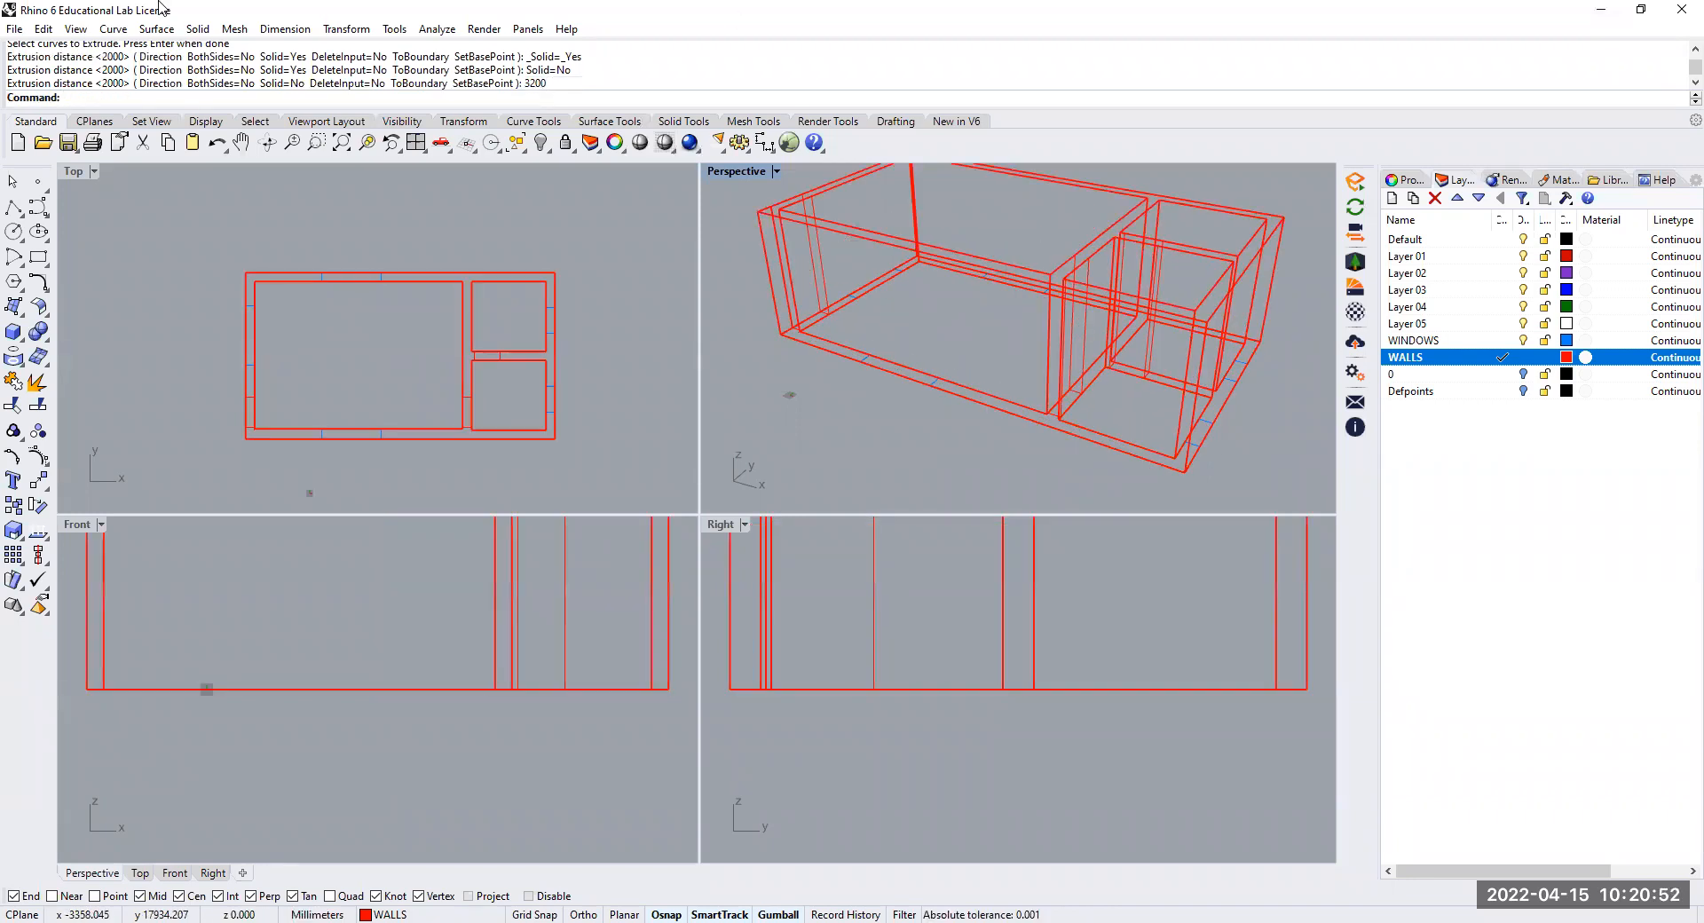
Show the perspective view in Rendered display mode and inspect the extruded walls from above
{"action": "right_click_drag", "start_coordinate": [939, 353], "coordinate": [917, 212]}
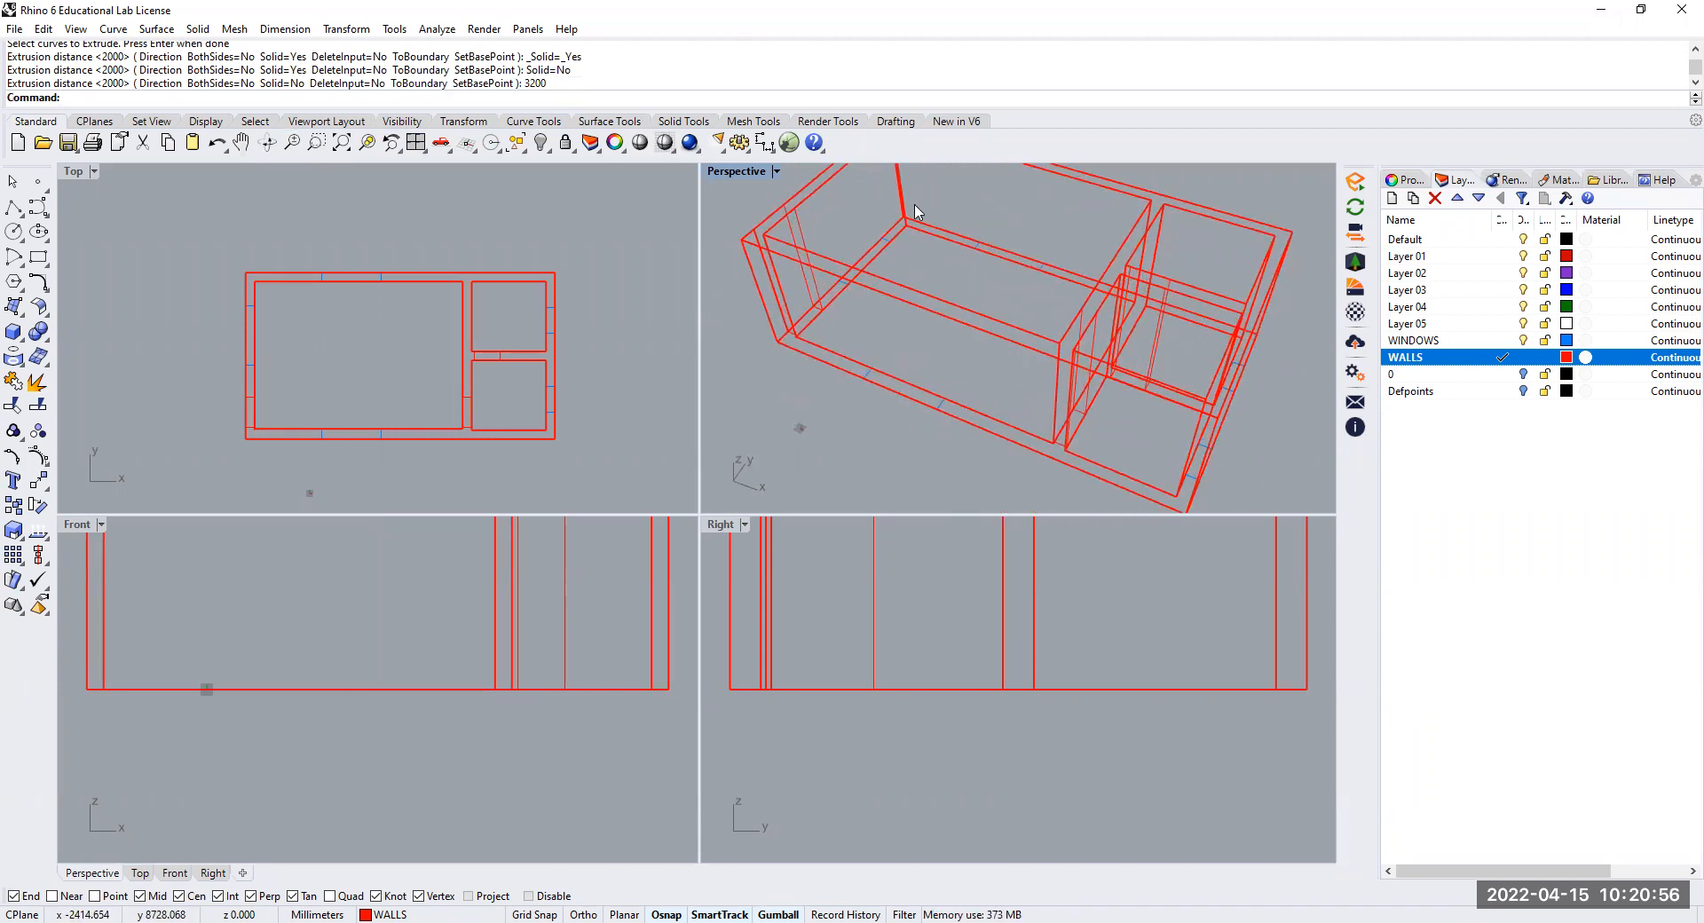
{"action": "left_click", "coordinate": [779, 175]}
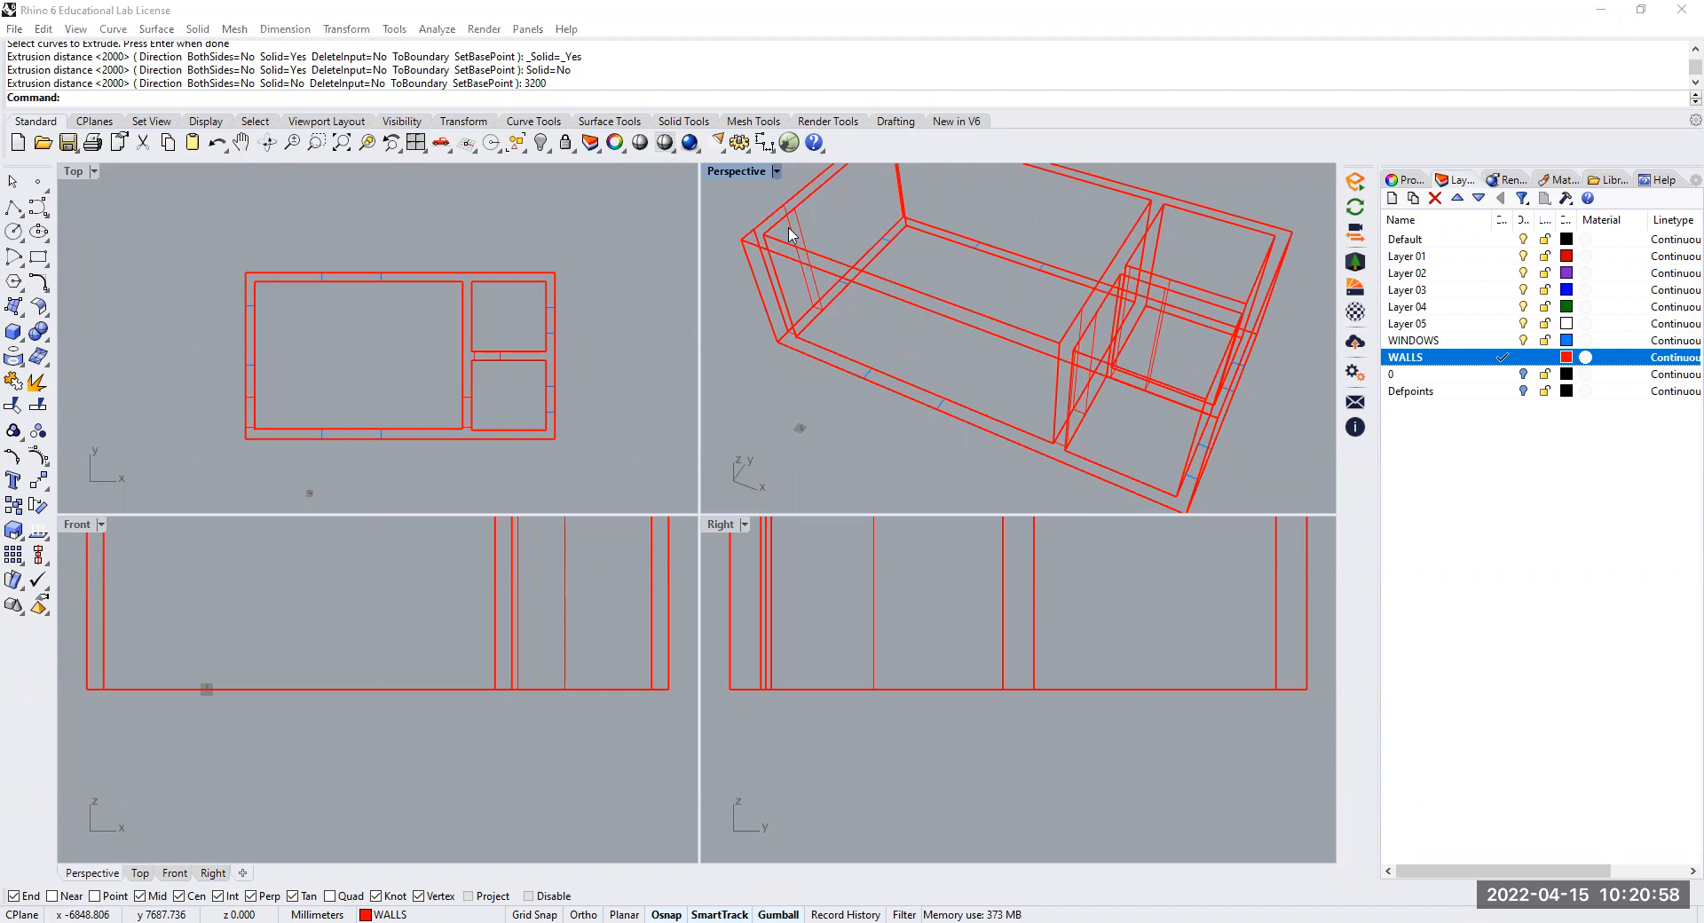
{"action": "left_click", "coordinate": [782, 255]}
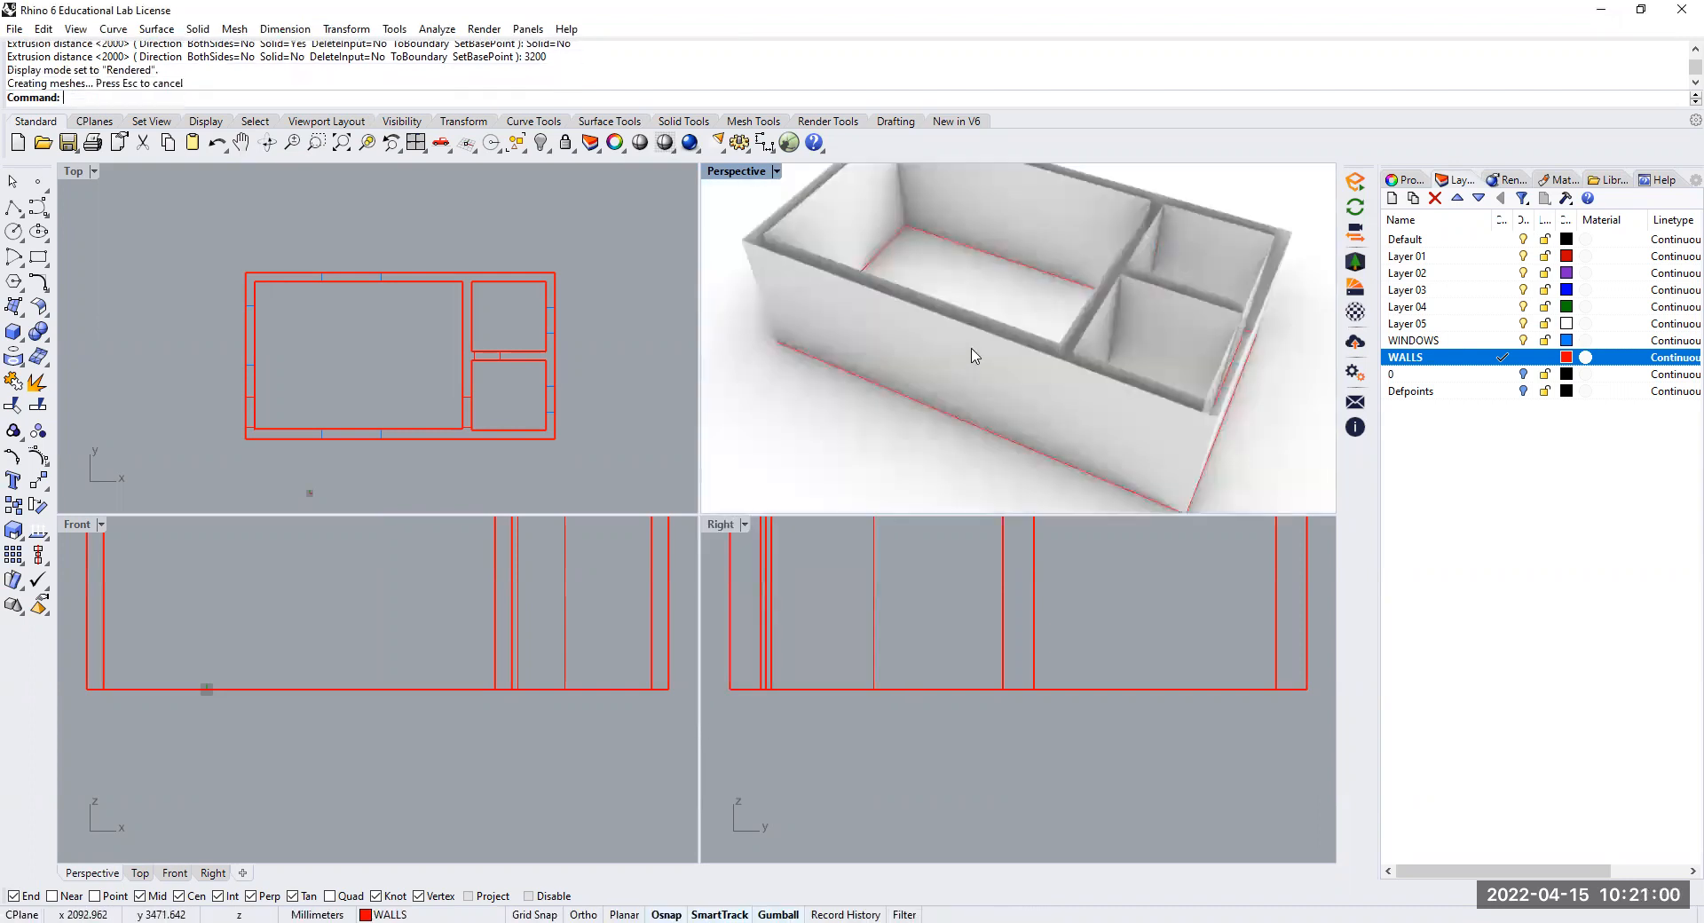
{"action": "right_click_drag", "start_coordinate": [971, 350], "coordinate": [871, 273]}
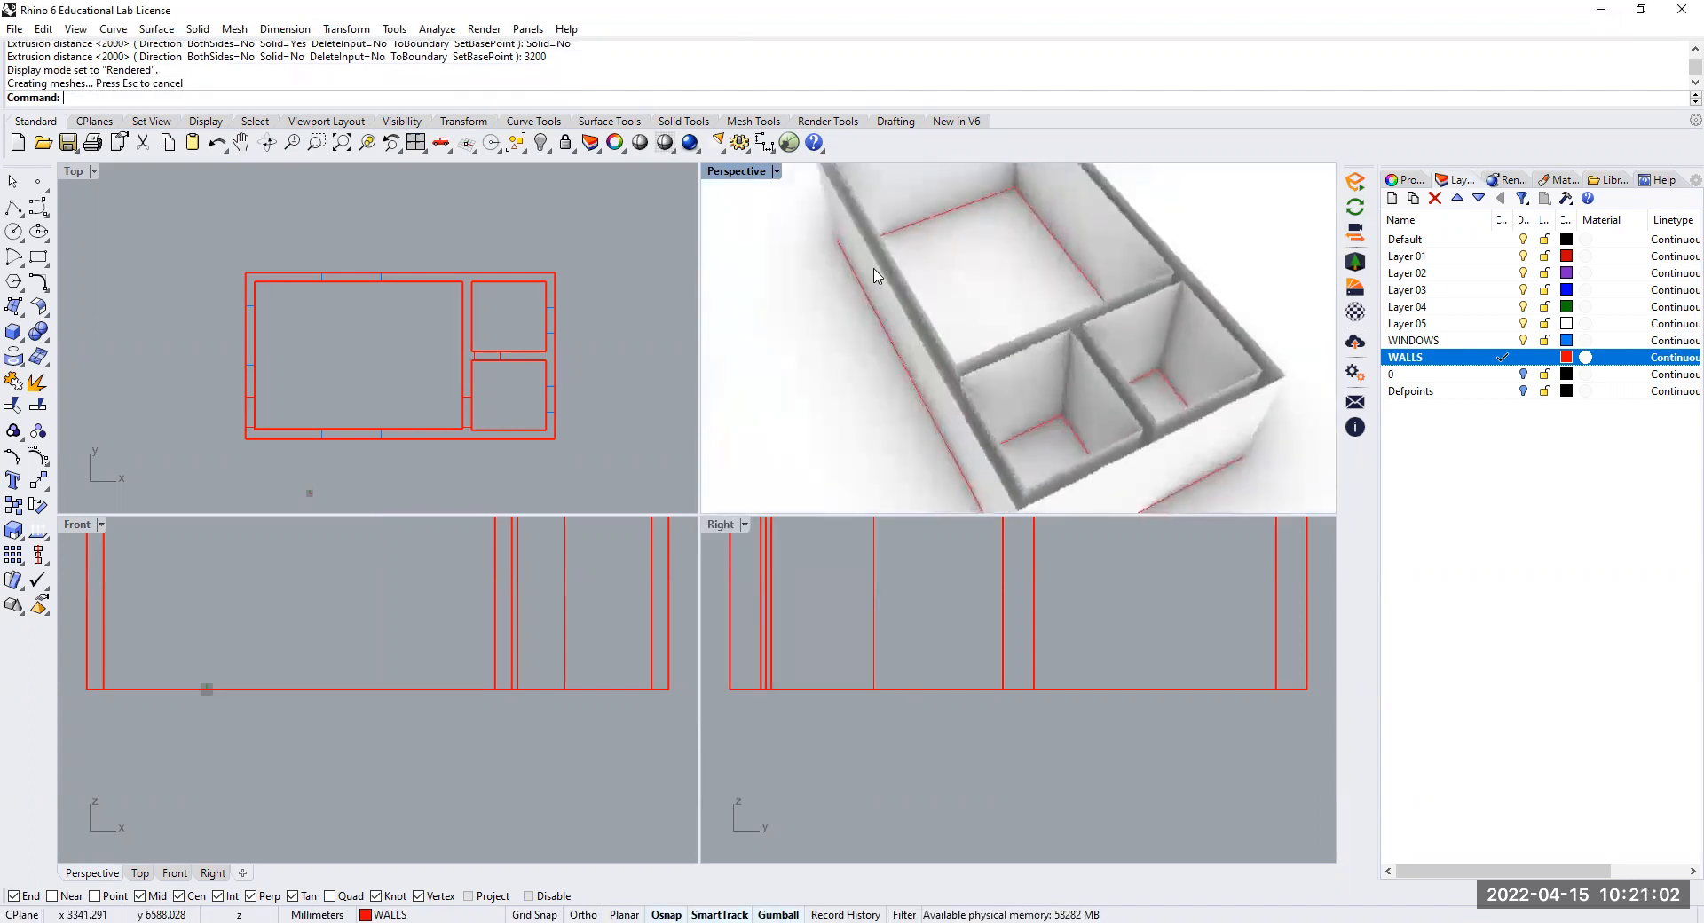
Set the perspective view to Shaded display mode, and undo the open wall extrusion after checking its tops
{"action": "left_click", "coordinate": [777, 180]}
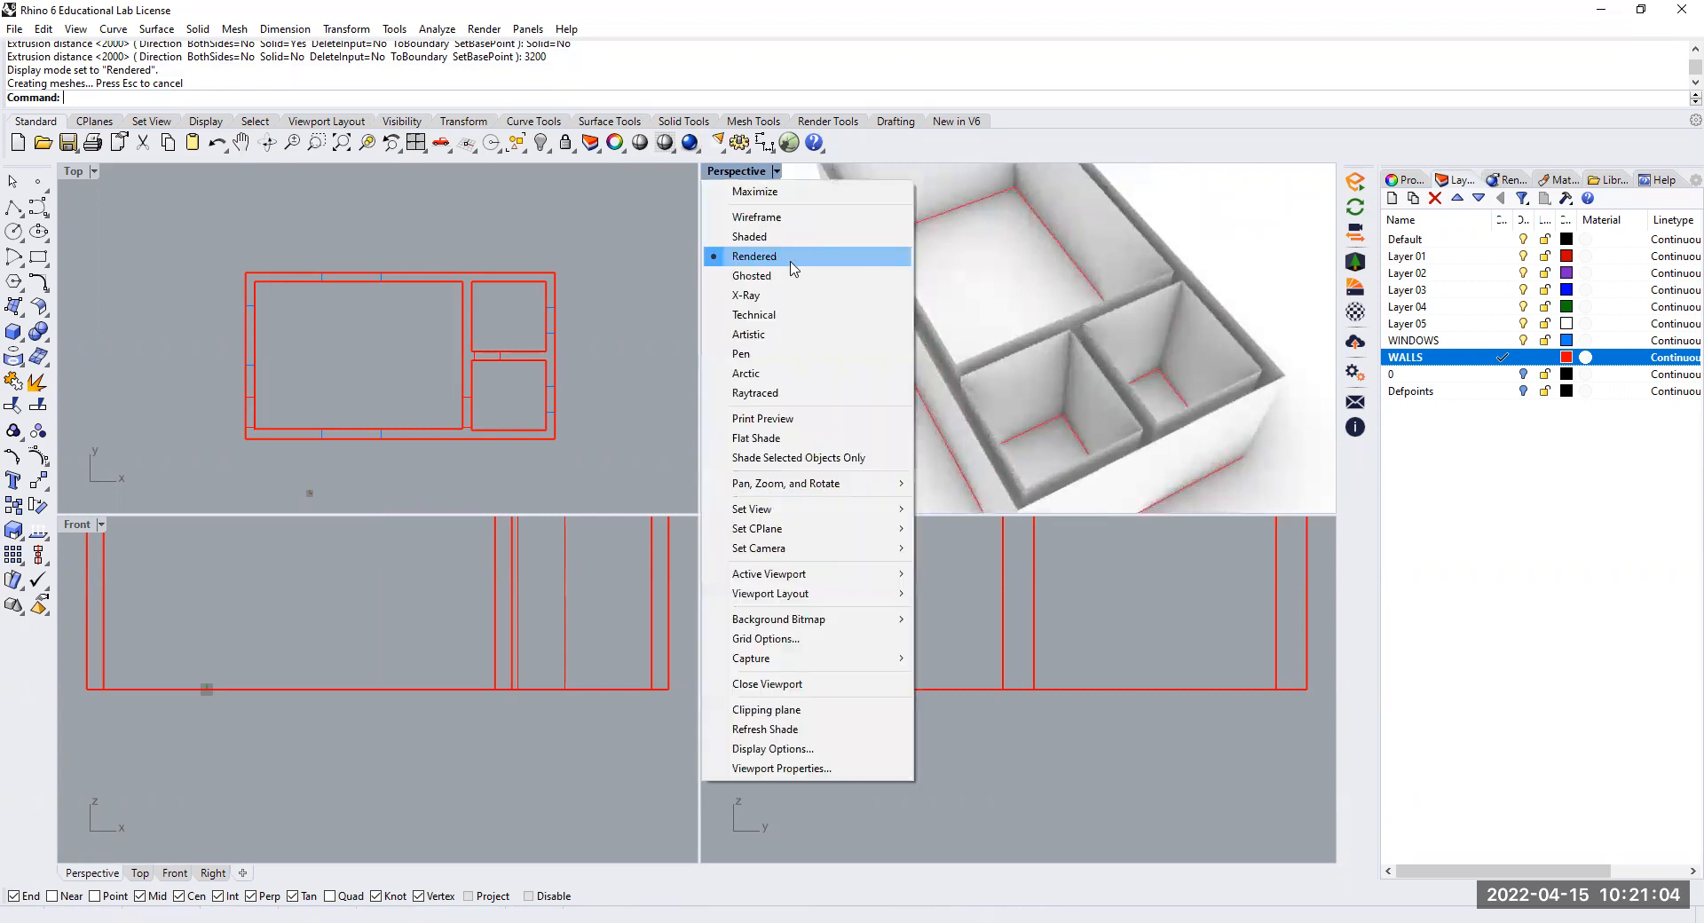
{"action": "left_click", "coordinate": [793, 236]}
{"action": "mouse_move", "coordinate": [902, 327]}
{"action": "right_mouse_down"}
{"action": "mouse_move", "coordinate": [901, 350]}
{"action": "mouse_move", "coordinate": [887, 334]}
{"action": "mouse_move", "coordinate": [904, 341]}
{"action": "right_mouse_up"}
{"action": "scroll", "coordinate": [903, 342], "scroll_direction": "up", "scroll_amount": 5}
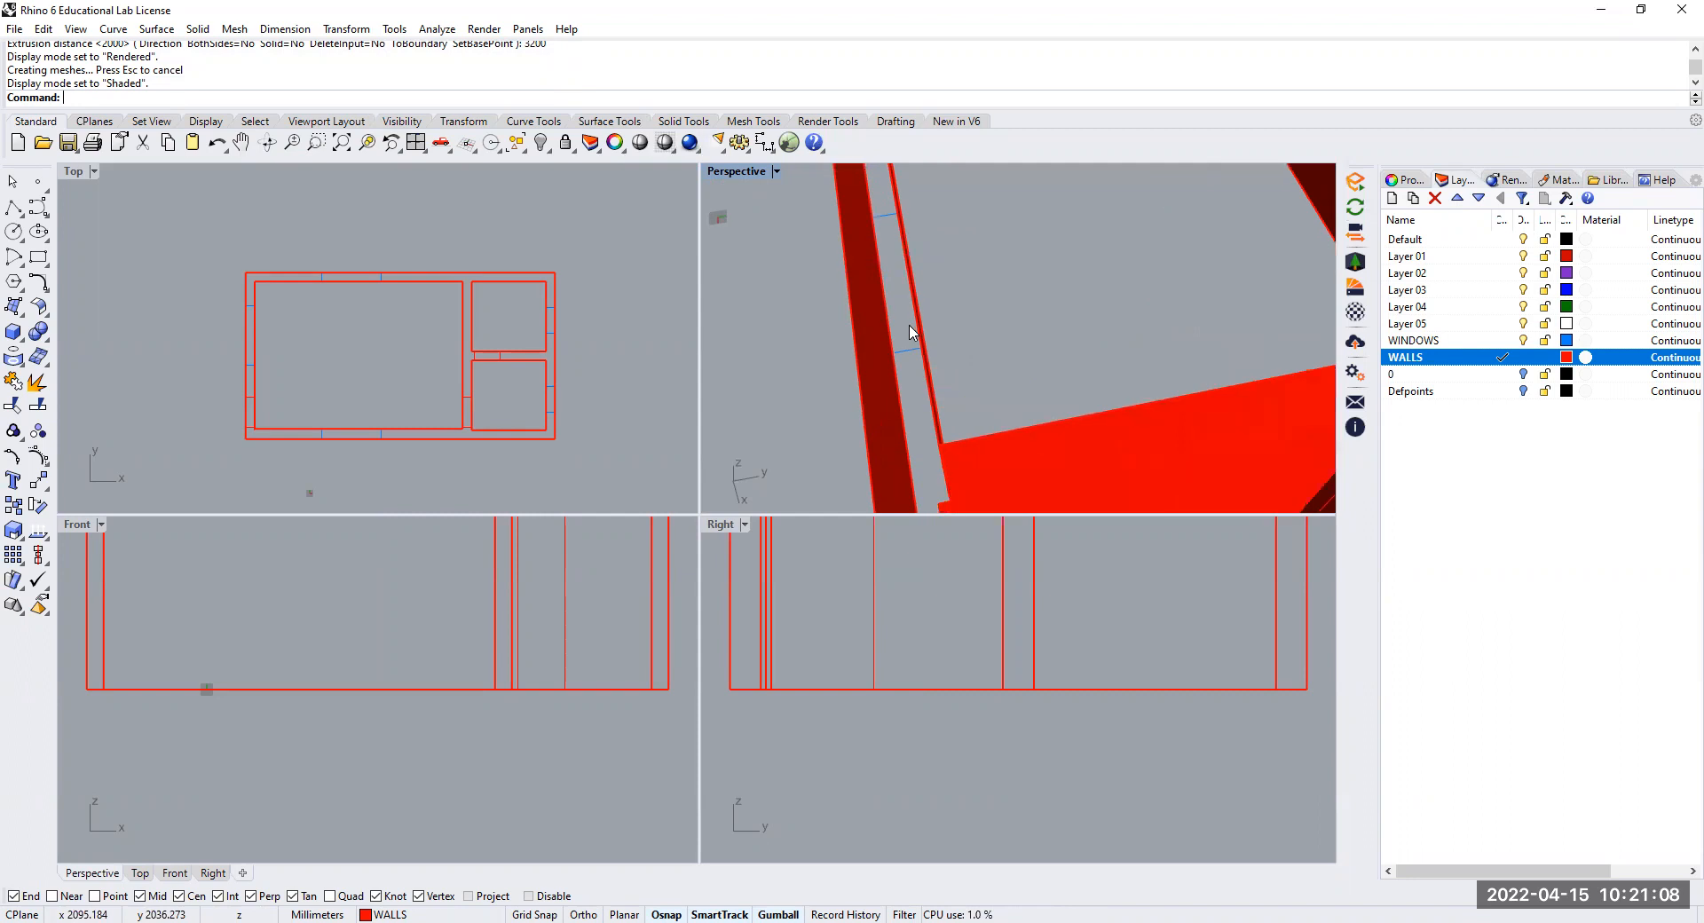
{"action": "mouse_move", "coordinate": [901, 364]}
{"action": "right_mouse_down"}
{"action": "mouse_move", "coordinate": [961, 426]}
{"action": "mouse_move", "coordinate": [1083, 369]}
{"action": "mouse_move", "coordinate": [1148, 407]}
{"action": "mouse_move", "coordinate": [974, 406]}
{"action": "mouse_move", "coordinate": [997, 373]}
{"action": "mouse_move", "coordinate": [1143, 386]}
{"action": "mouse_move", "coordinate": [1101, 364]}
{"action": "mouse_move", "coordinate": [1046, 405]}
{"action": "mouse_move", "coordinate": [1022, 386]}
{"action": "right_mouse_up"}
{"action": "key", "text": "ctrl+z"}
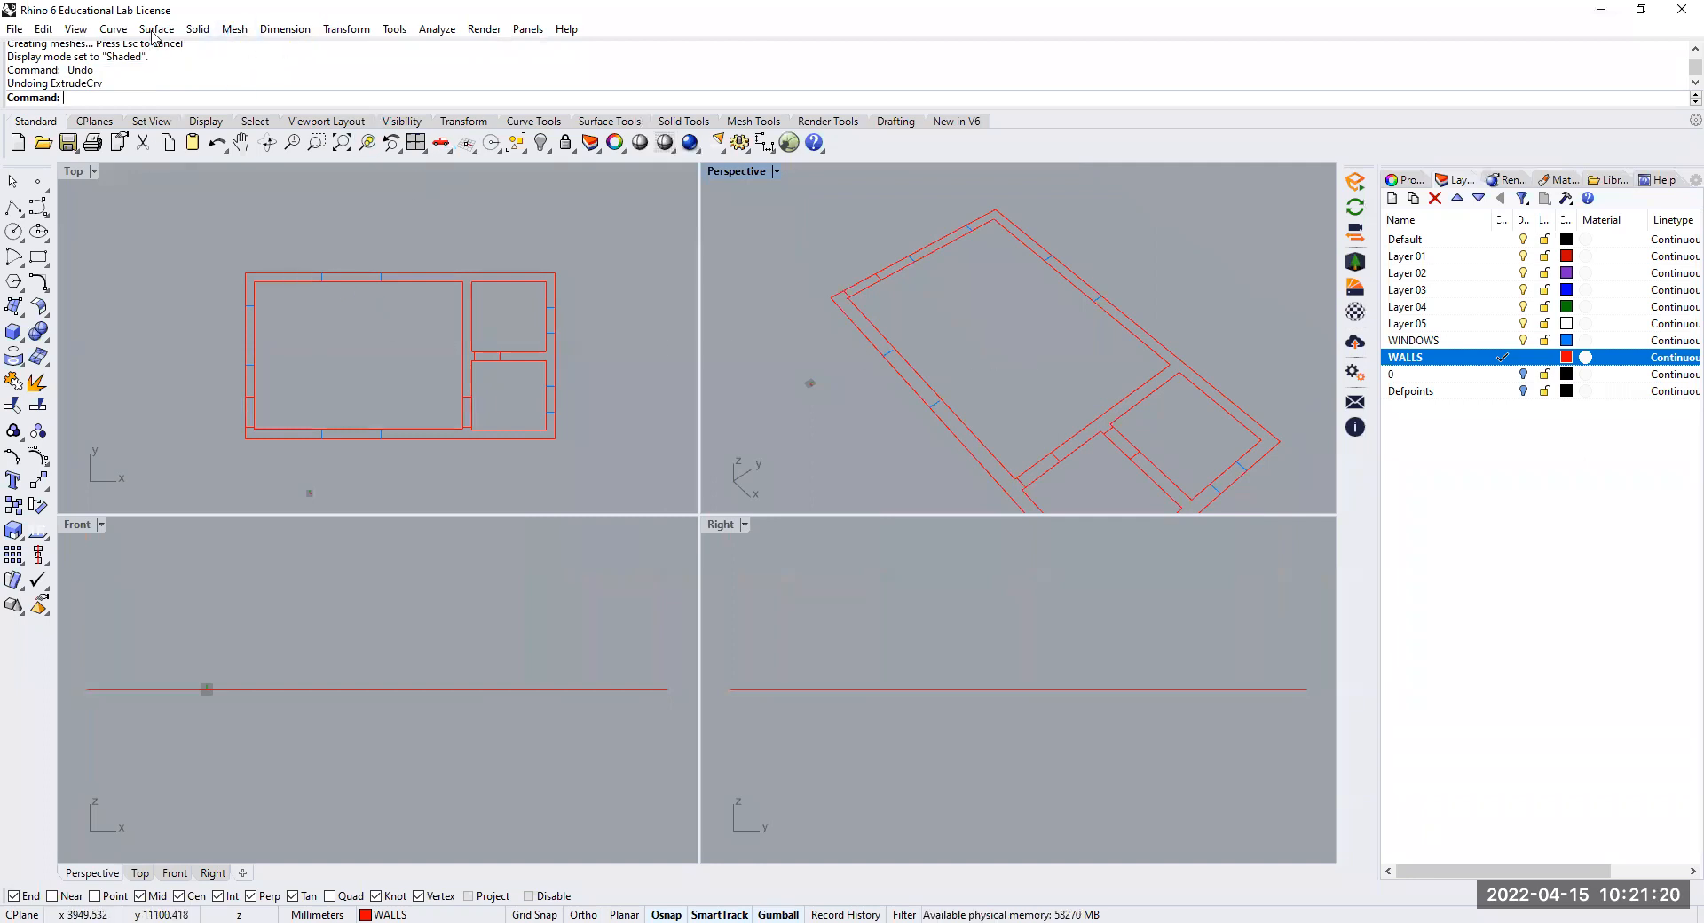
Extrude the outer wall outline and the three inner room outlines 3200 mm as a capped solid, with Solid set to Yes
{"action": "left_click", "coordinate": [199, 30]}
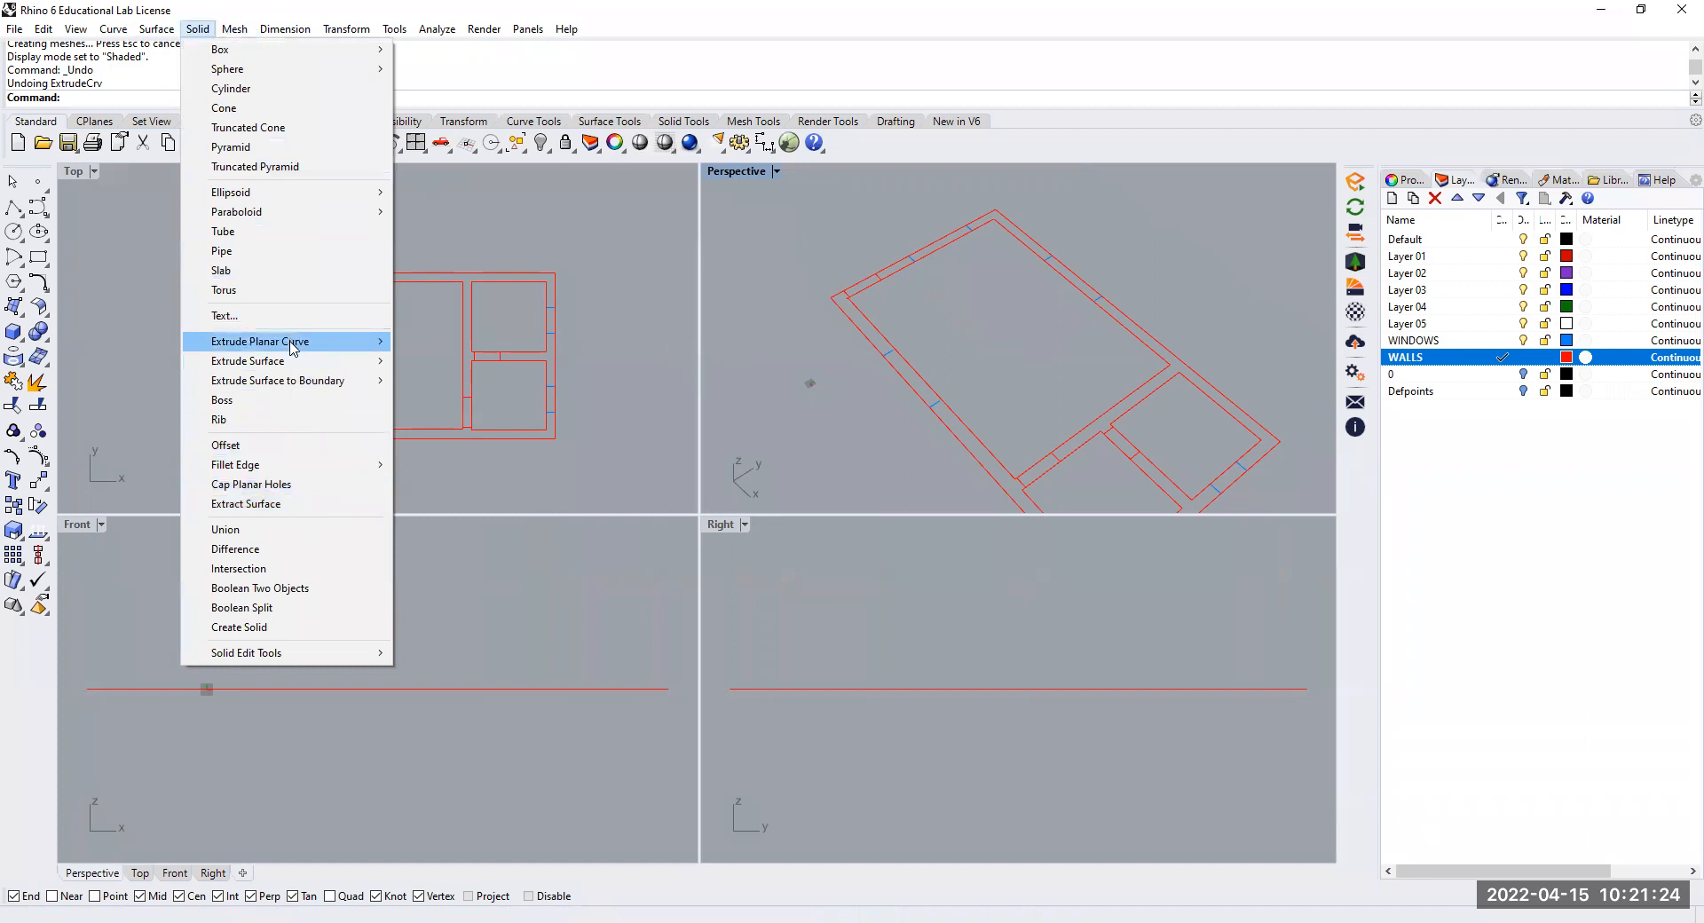
{"action": "mouse_move", "coordinate": [293, 342]}
{"action": "left_click", "coordinate": [422, 341]}
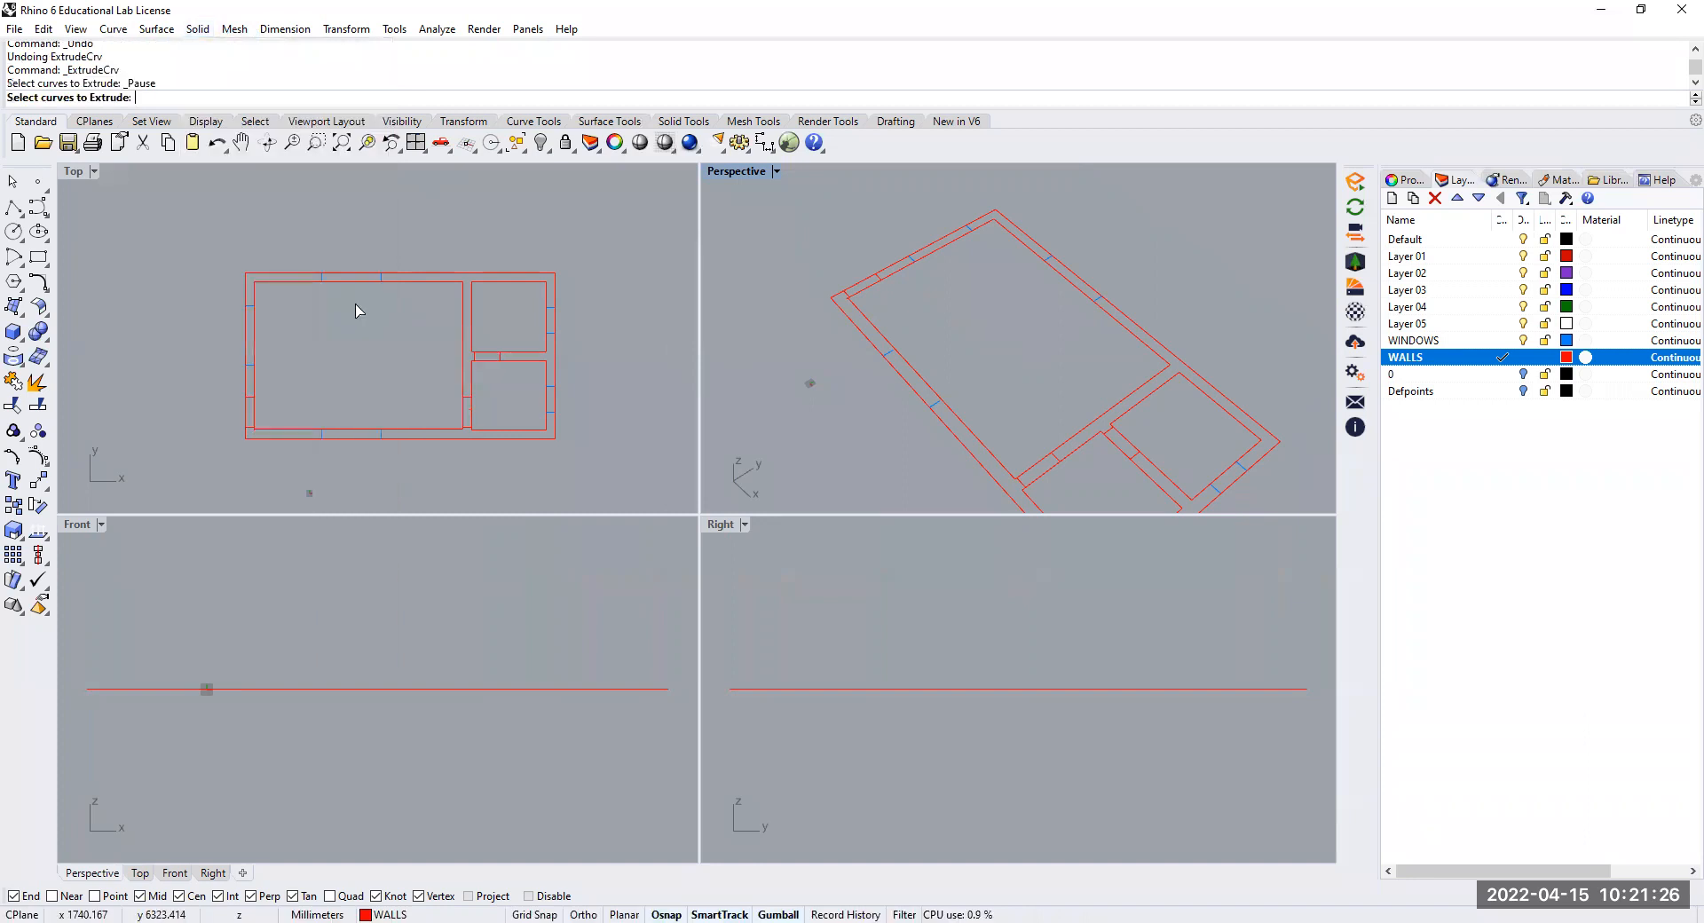
{"action": "left_click", "coordinate": [361, 273]}
{"action": "left_click", "coordinate": [351, 283]}
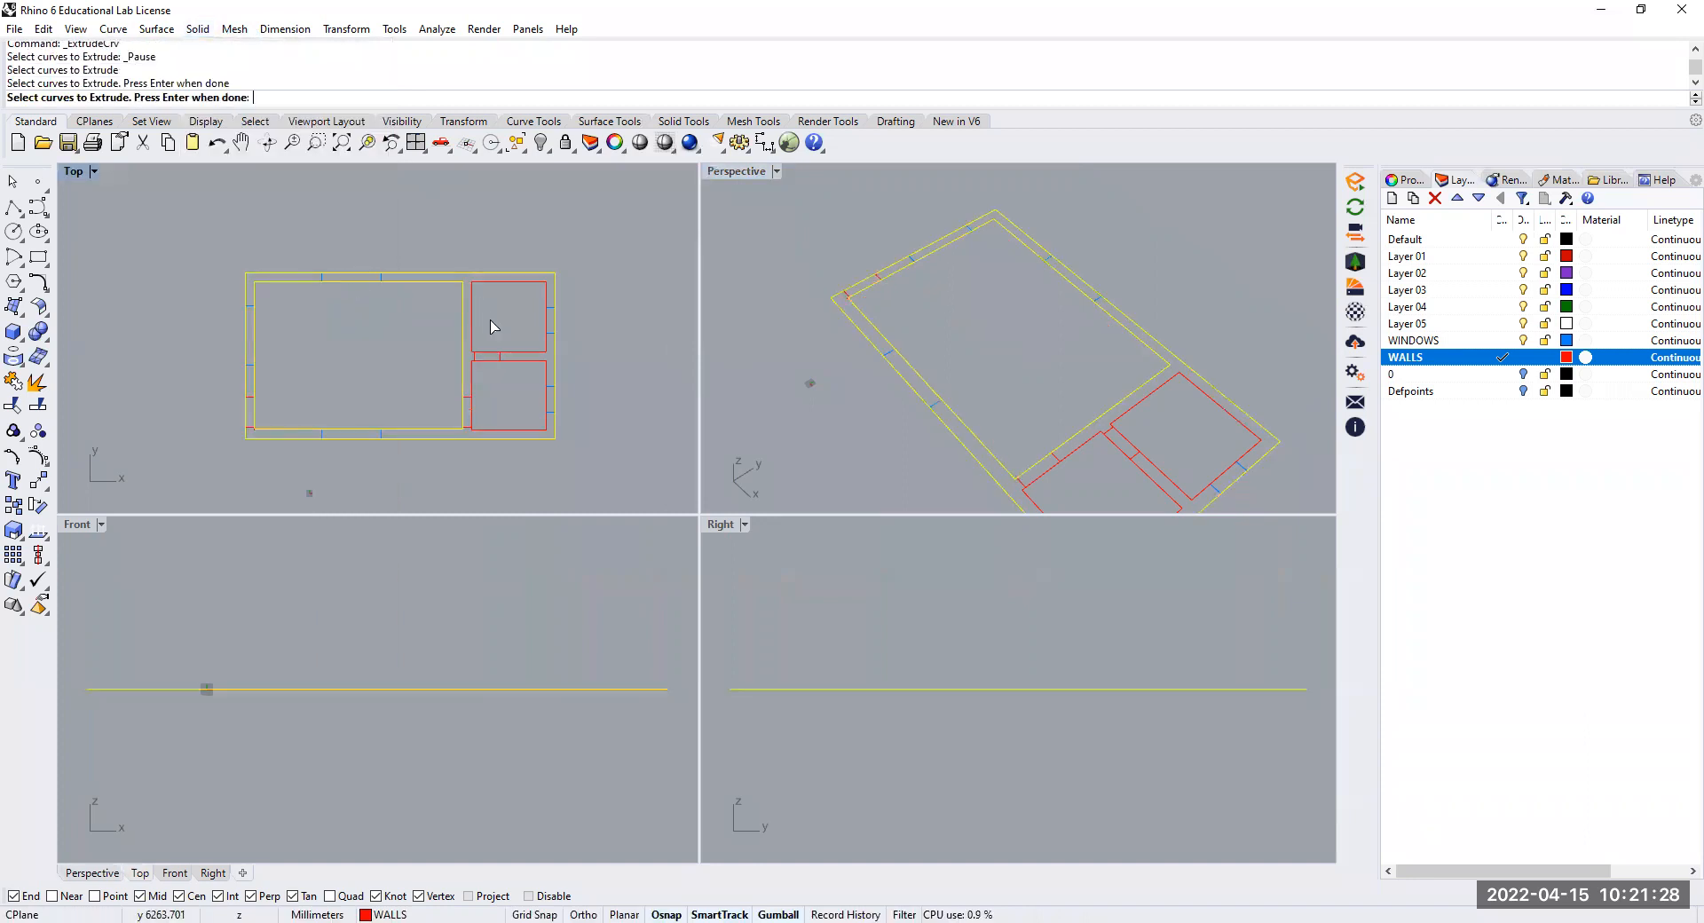
{"action": "left_click", "coordinate": [514, 353]}
{"action": "left_click", "coordinate": [519, 369]}
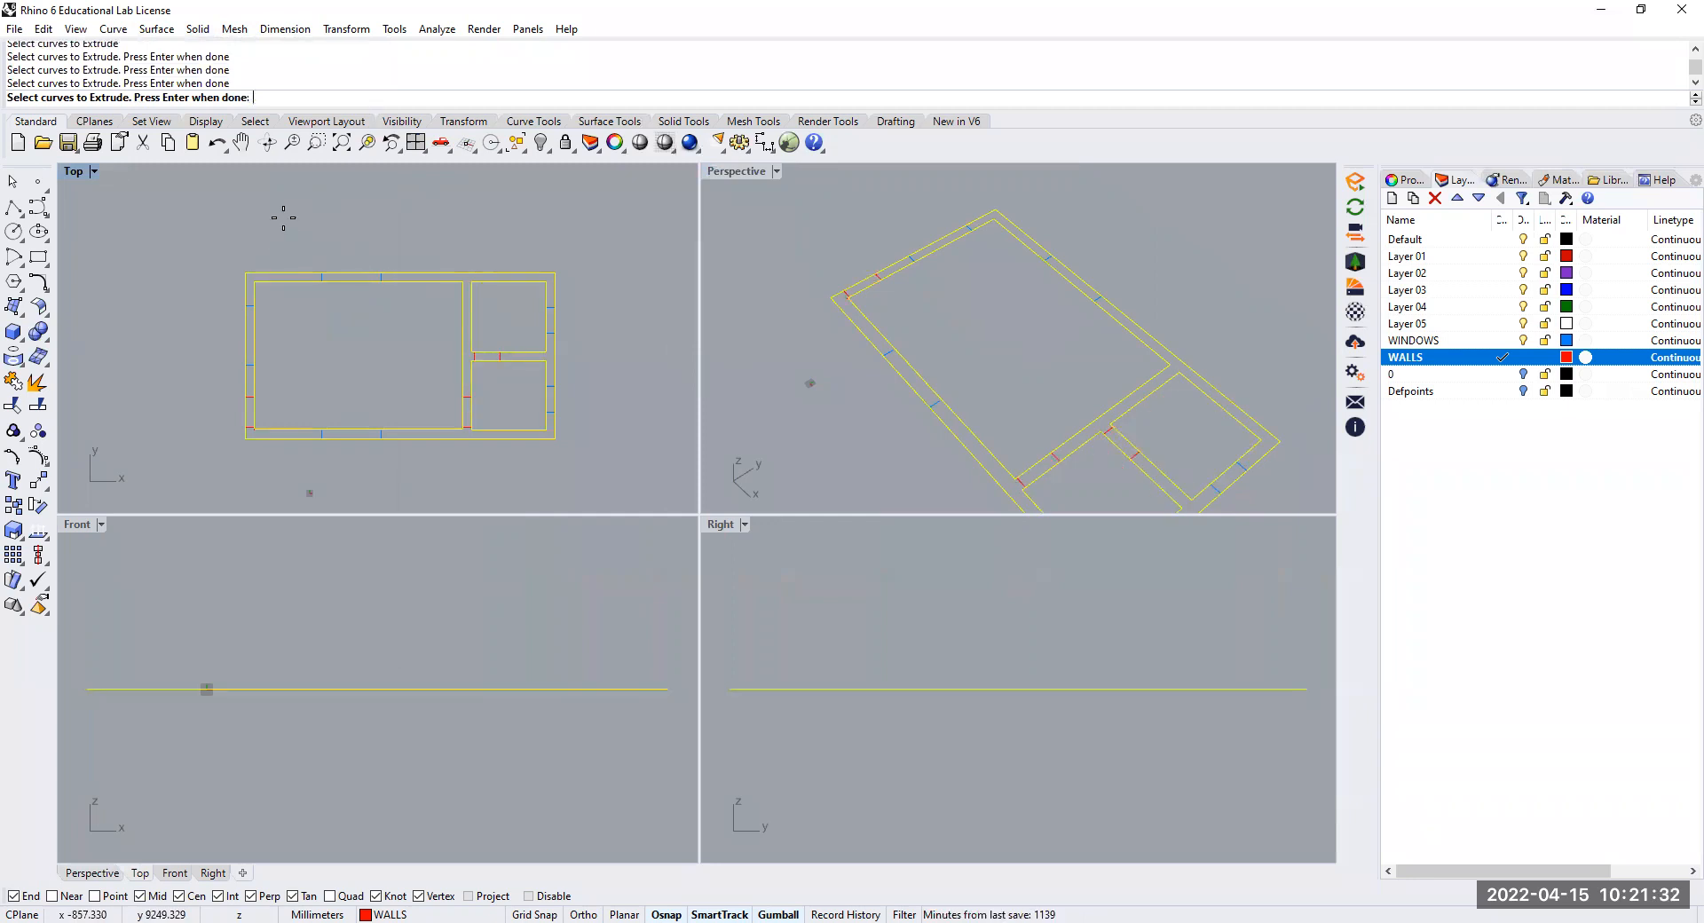
{"action": "key", "text": "Return"}
{"action": "left_click", "coordinate": [288, 97]}
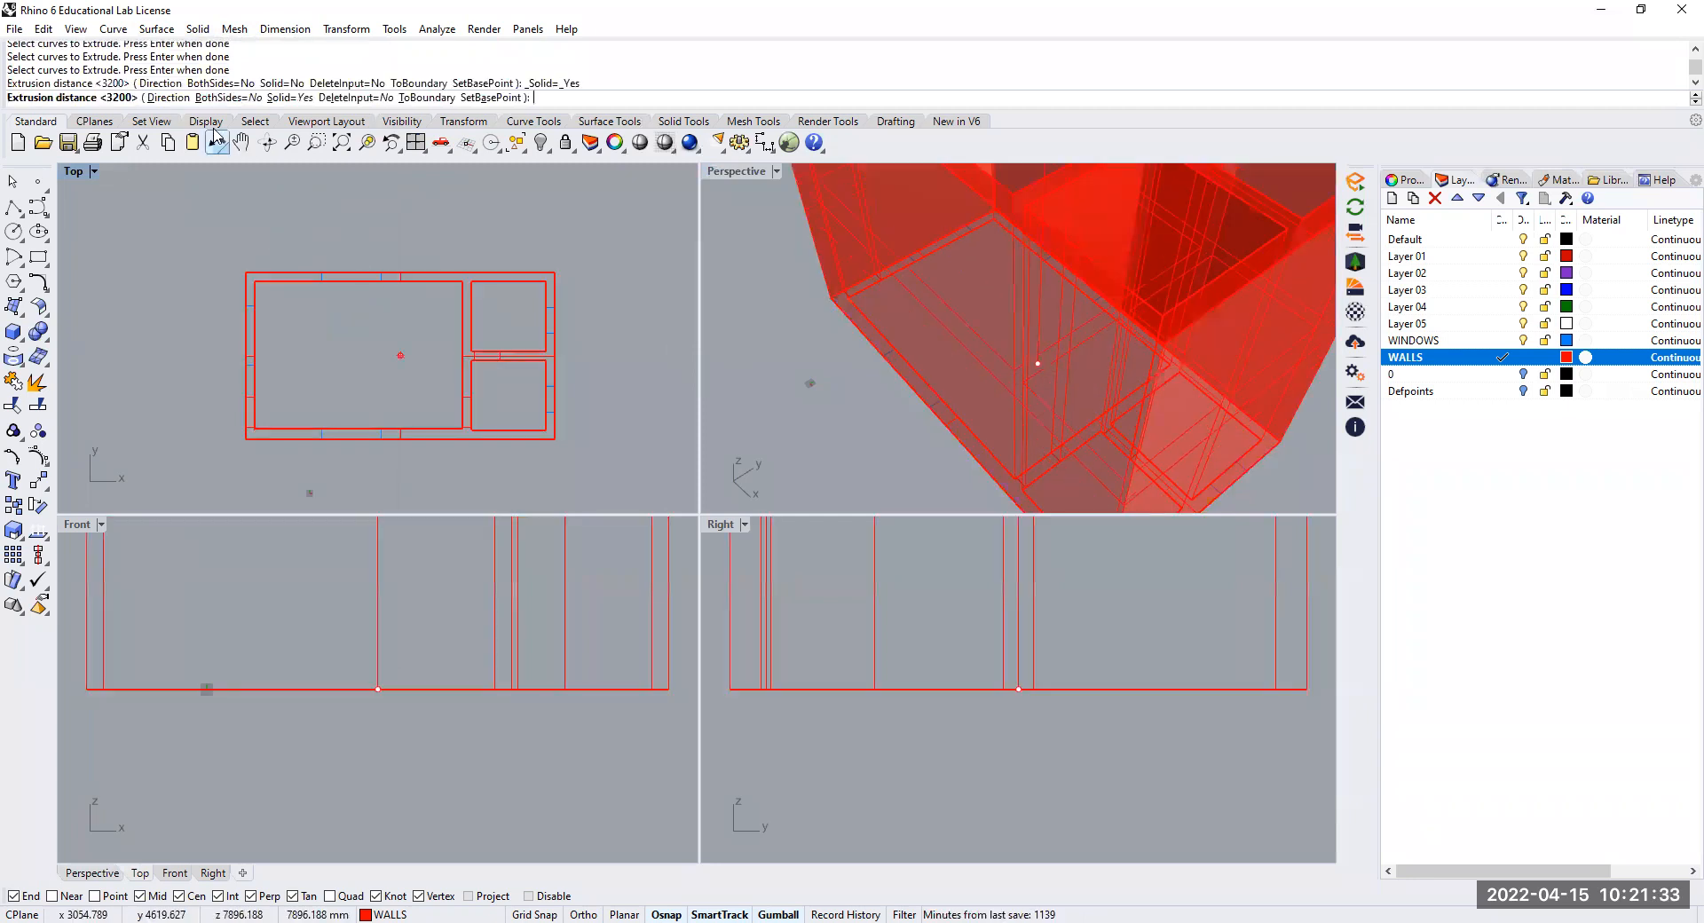
{"action": "left_click", "coordinate": [299, 100]}
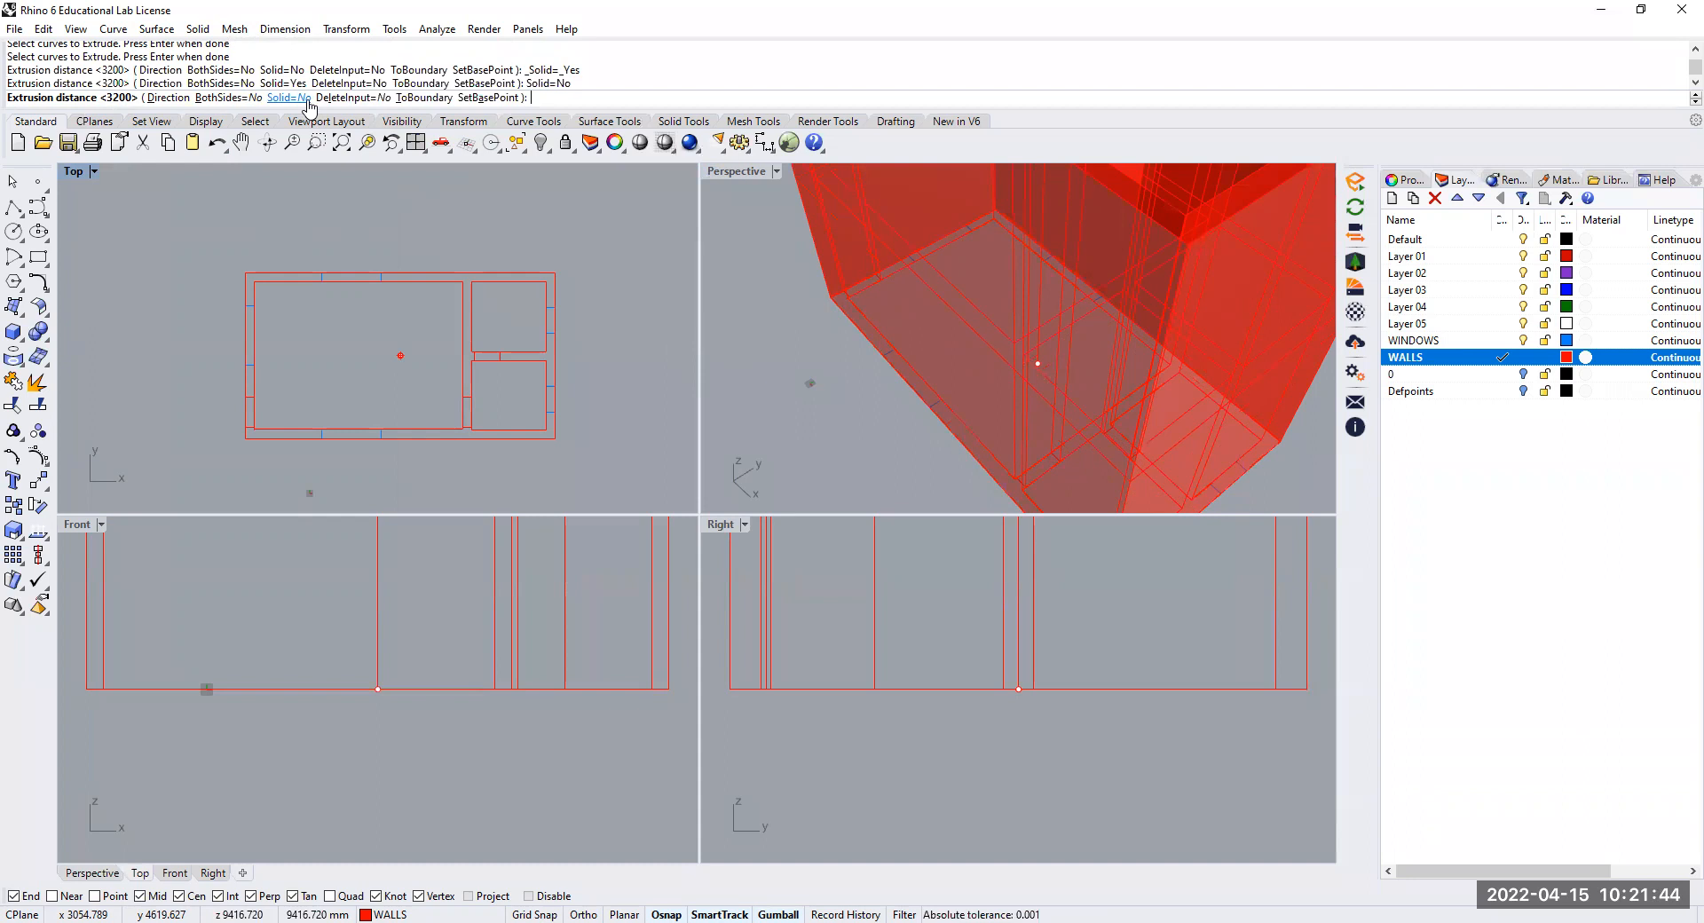
{"action": "left_click", "coordinate": [299, 100]}
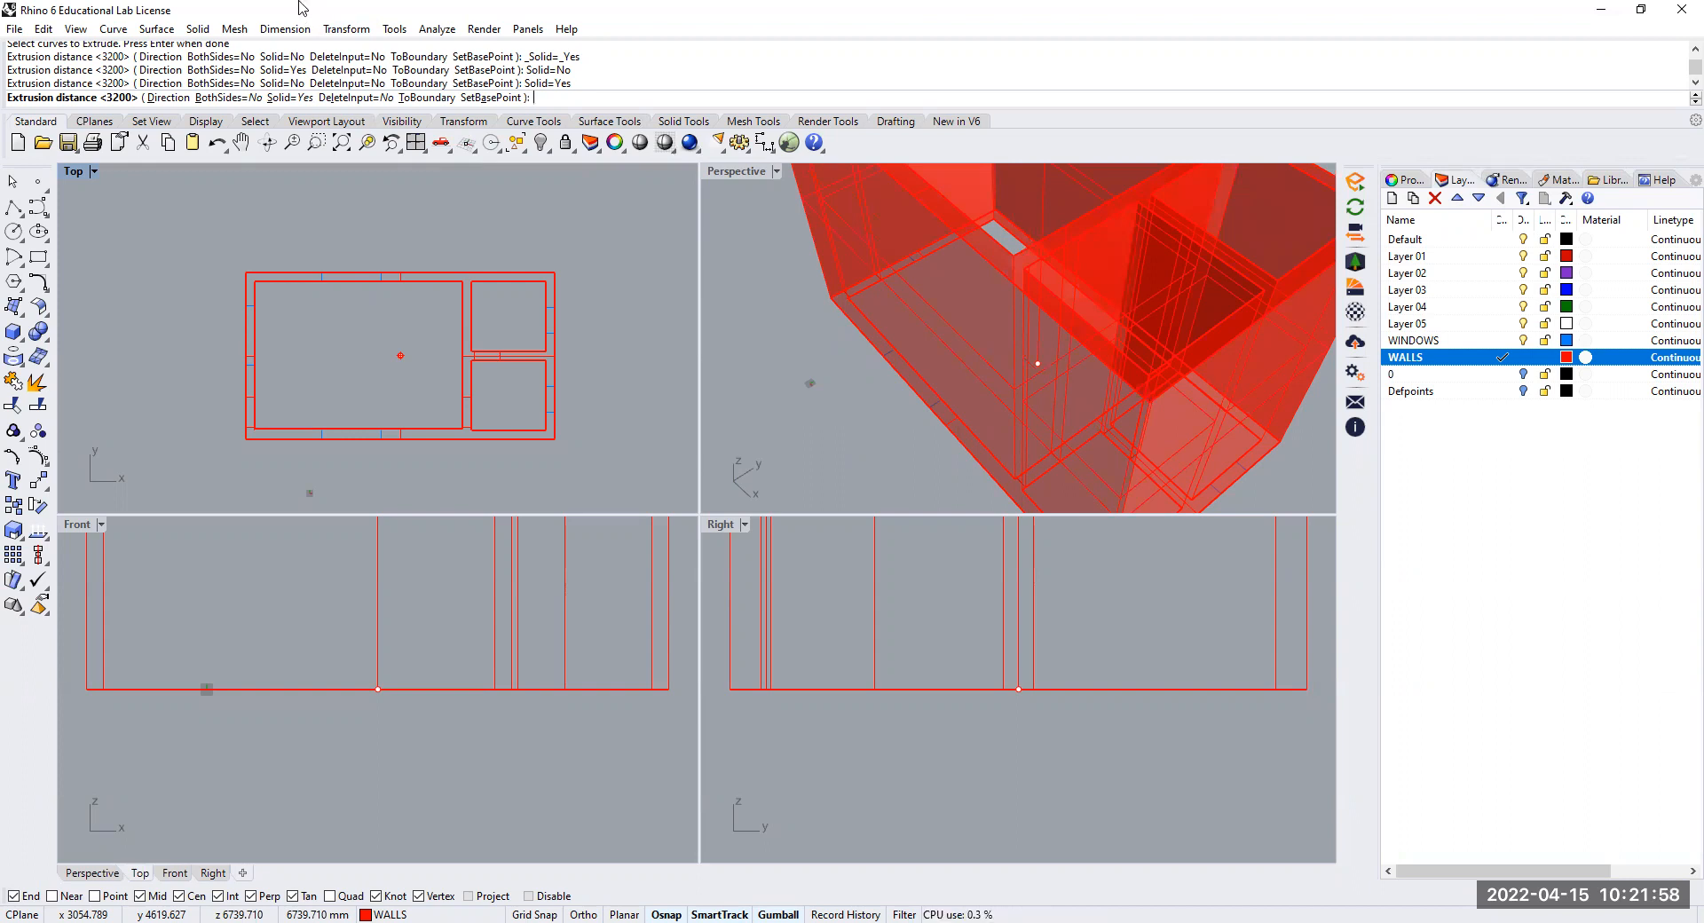
{"action": "type", "text": "3200"}
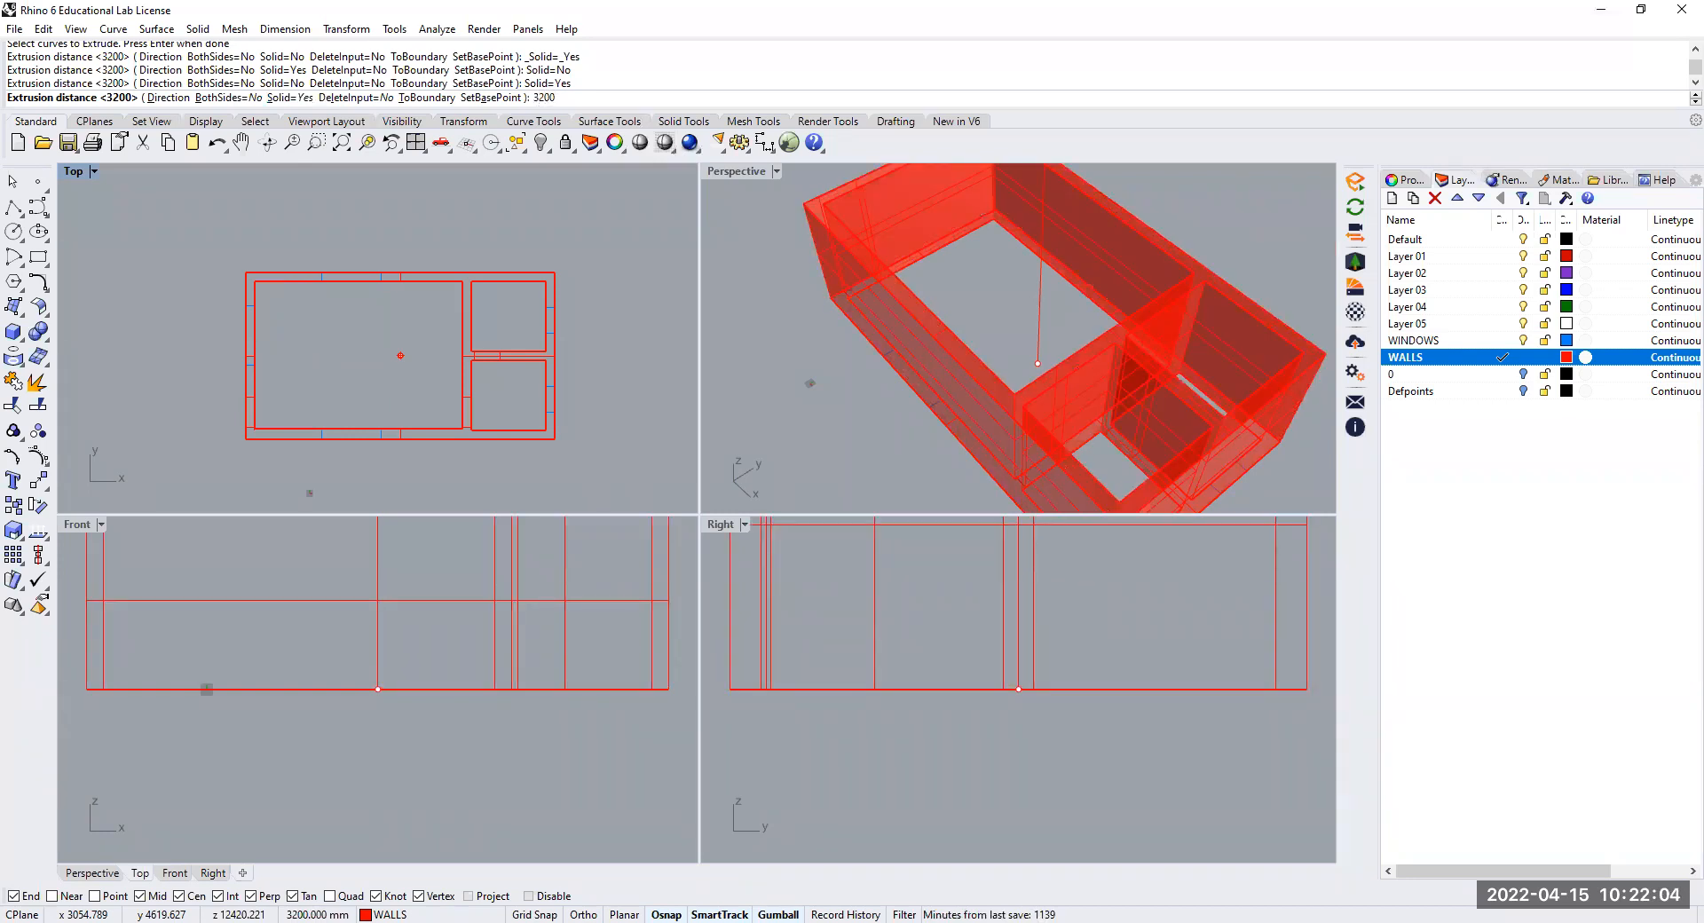
{"action": "key", "text": "Return"}
Examine the solid walls in perspective and the door and window marks along the walls in the plan
{"action": "mouse_move", "coordinate": [851, 382]}
{"action": "right_mouse_down"}
{"action": "mouse_move", "coordinate": [888, 405]}
{"action": "mouse_move", "coordinate": [867, 372]}
{"action": "mouse_move", "coordinate": [796, 384]}
{"action": "mouse_move", "coordinate": [799, 349]}
{"action": "mouse_move", "coordinate": [920, 368]}
{"action": "mouse_move", "coordinate": [929, 282]}
{"action": "right_mouse_up"}
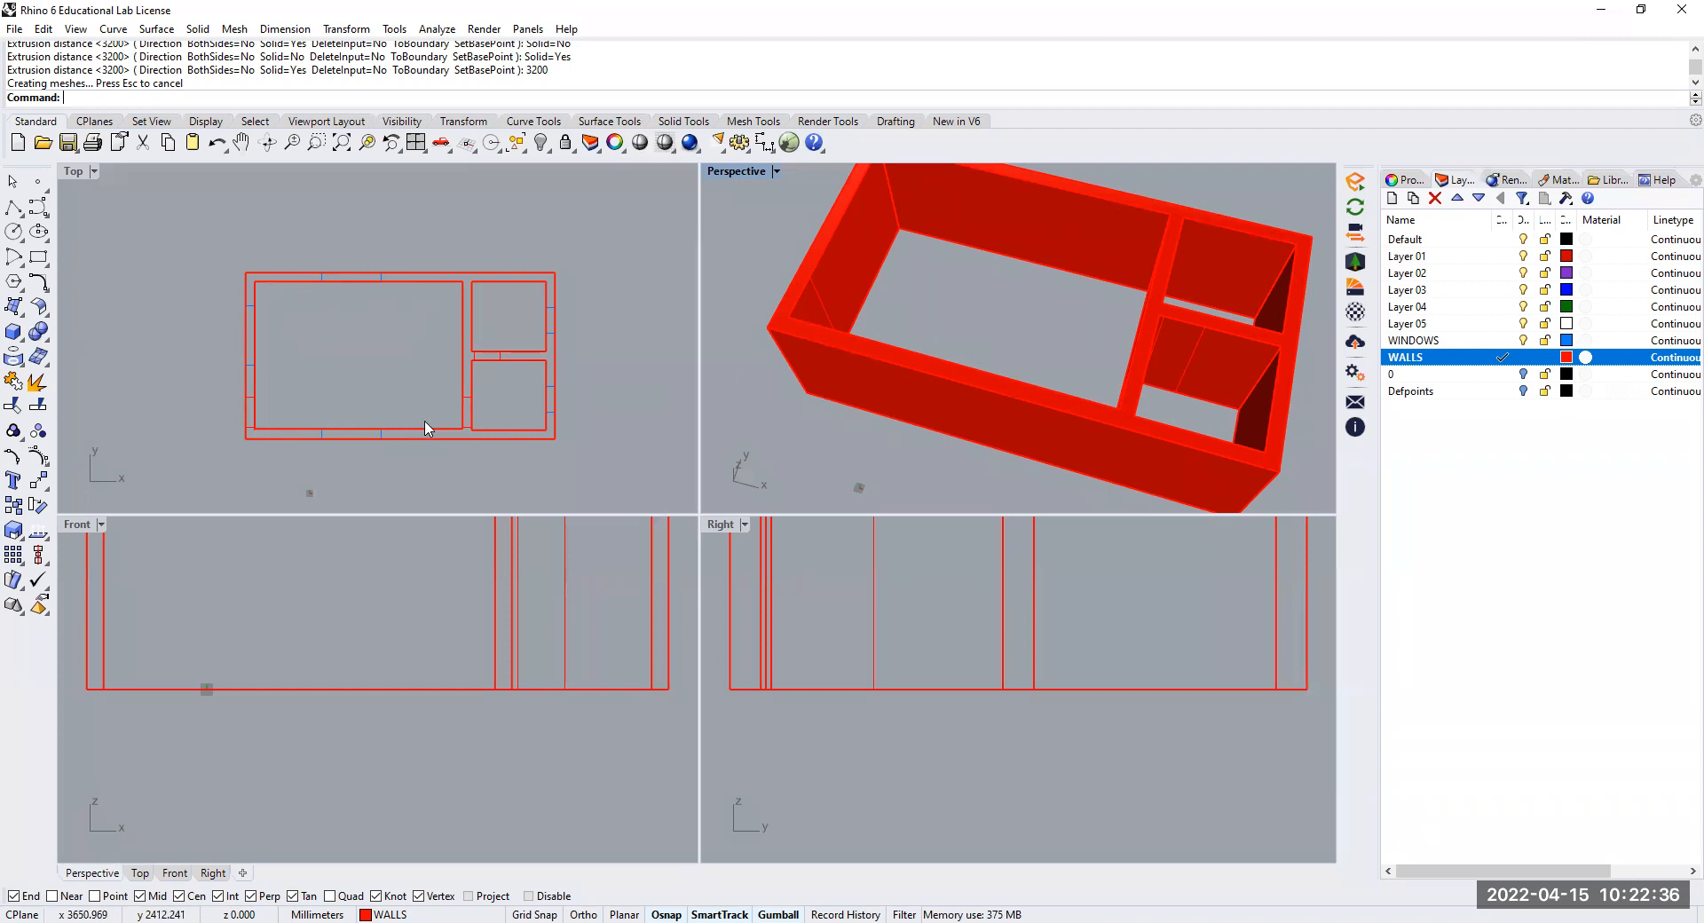
{"action": "right_click_drag", "start_coordinate": [905, 359], "coordinate": [1073, 414]}
{"action": "scroll", "coordinate": [411, 441], "scroll_direction": "up", "scroll_amount": 5}
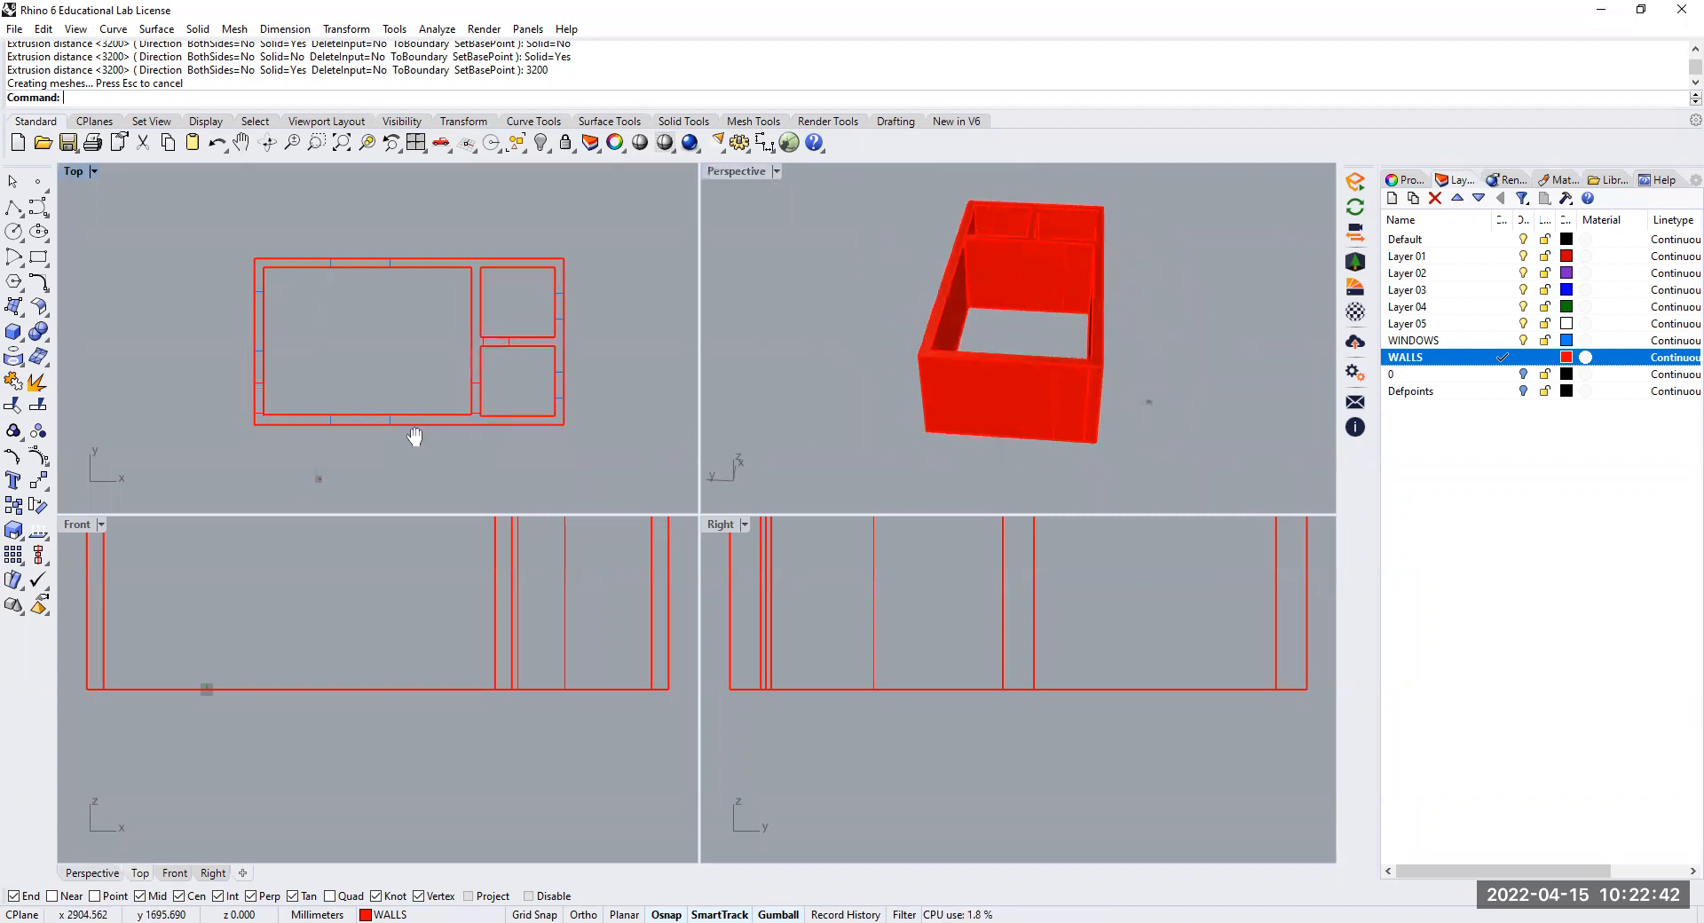
{"action": "scroll", "coordinate": [434, 316], "scroll_direction": "up", "scroll_amount": 3}
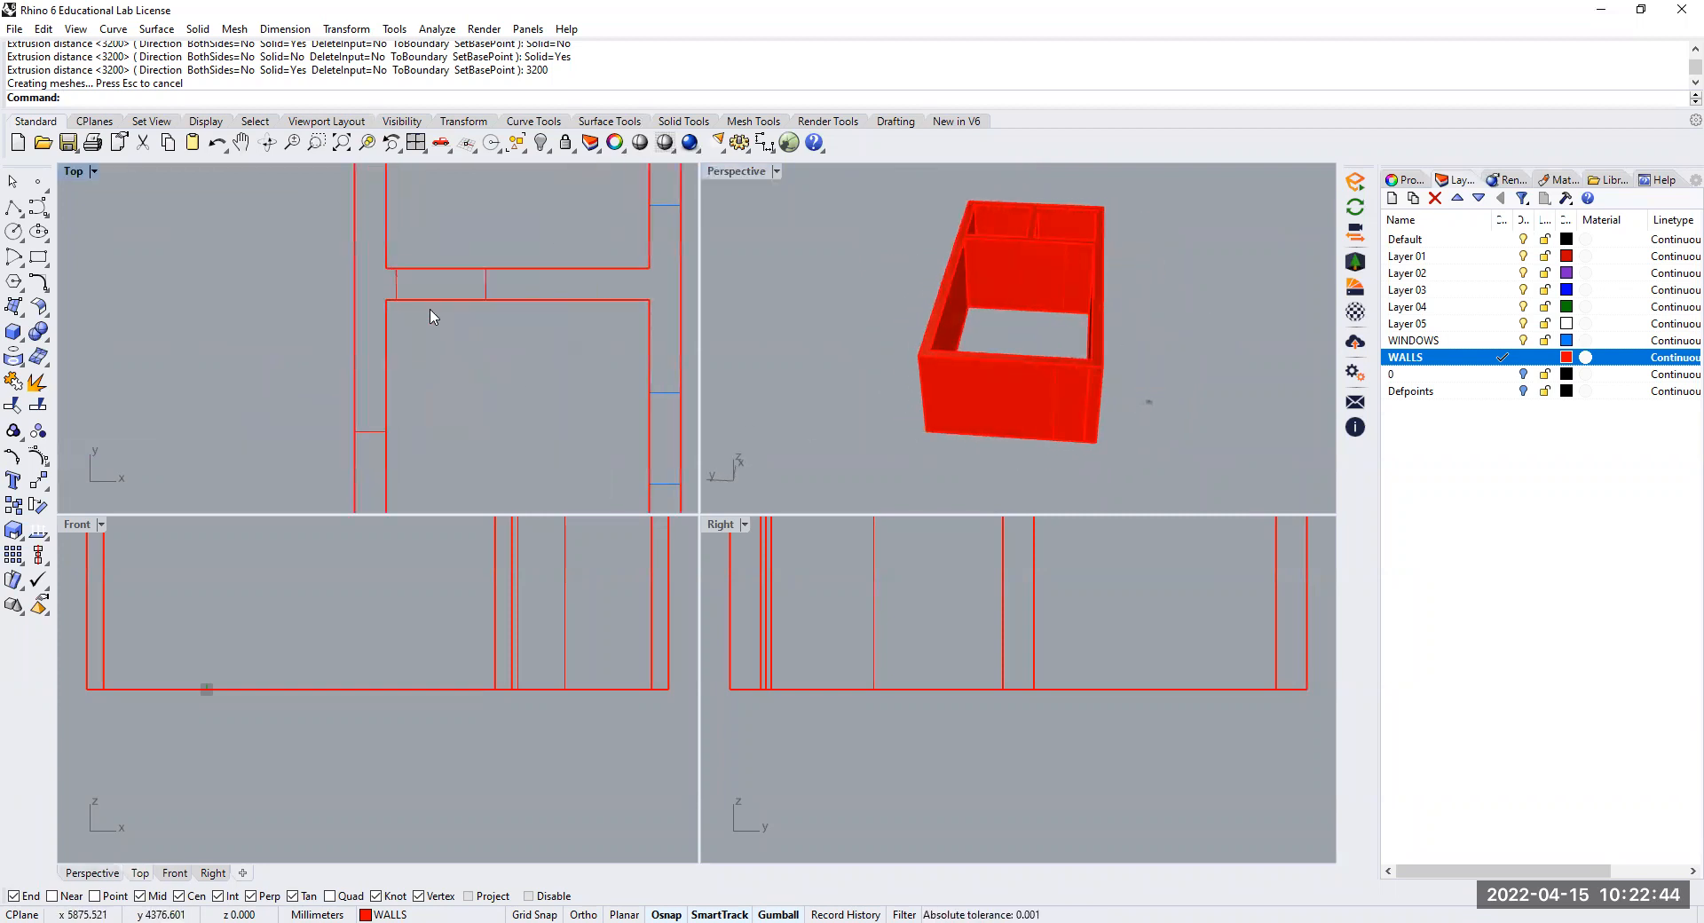
{"action": "scroll", "coordinate": [472, 370], "scroll_direction": "down", "scroll_amount": 2}
{"action": "scroll", "coordinate": [436, 439], "scroll_direction": "up", "scroll_amount": 1}
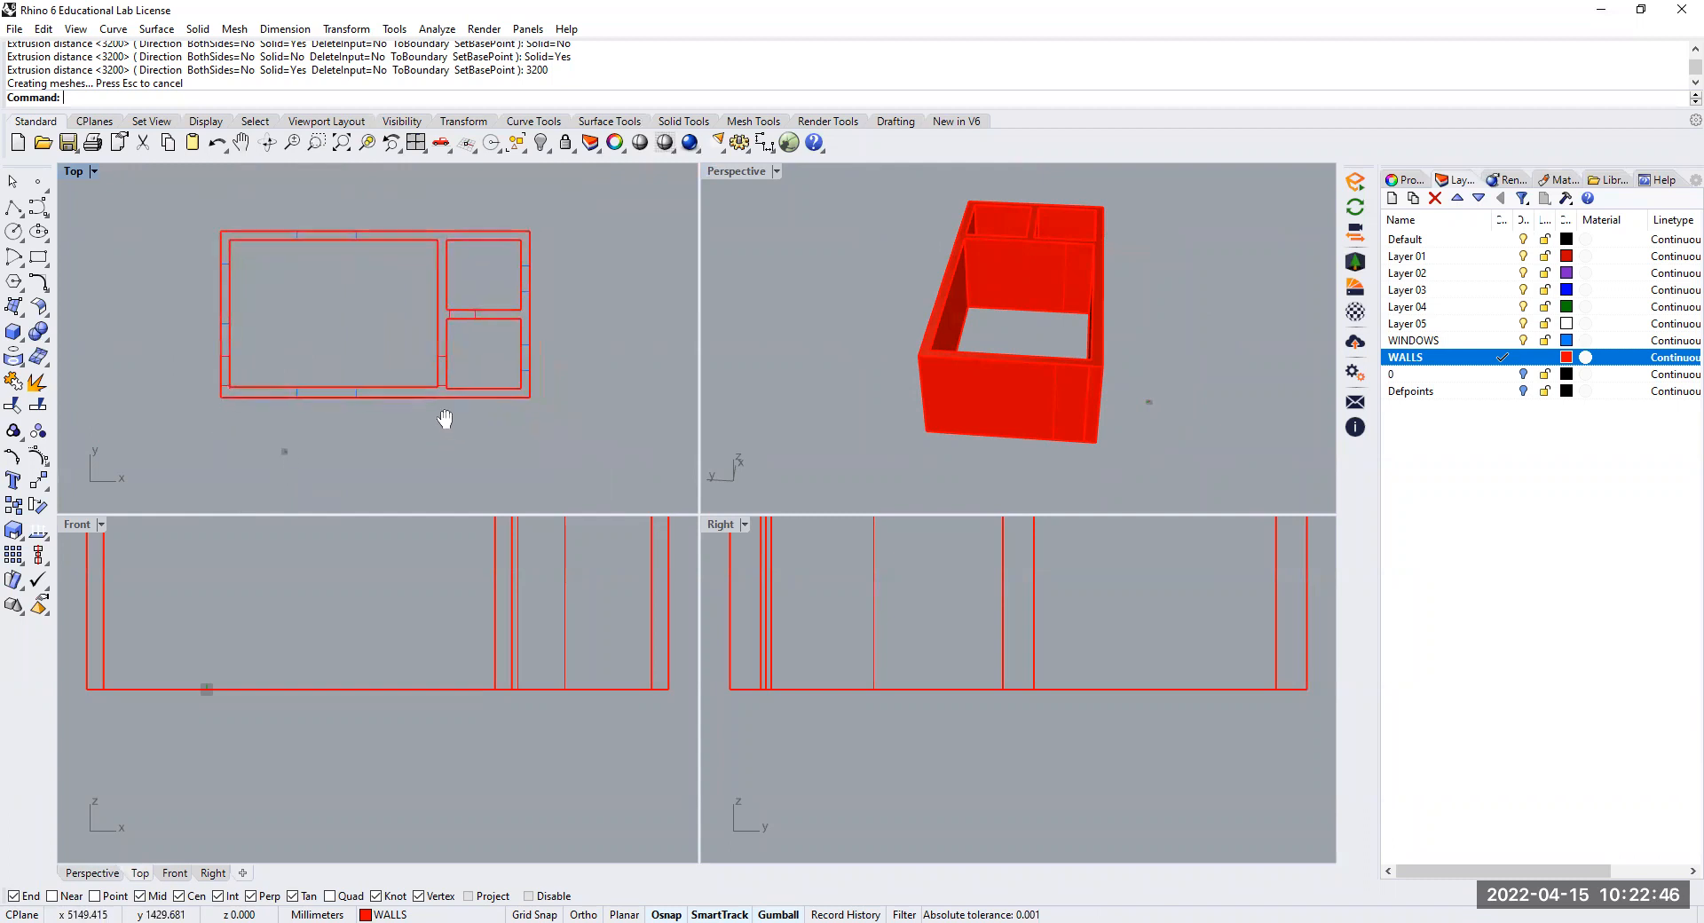
{"action": "scroll", "coordinate": [306, 413], "scroll_direction": "up", "scroll_amount": 3}
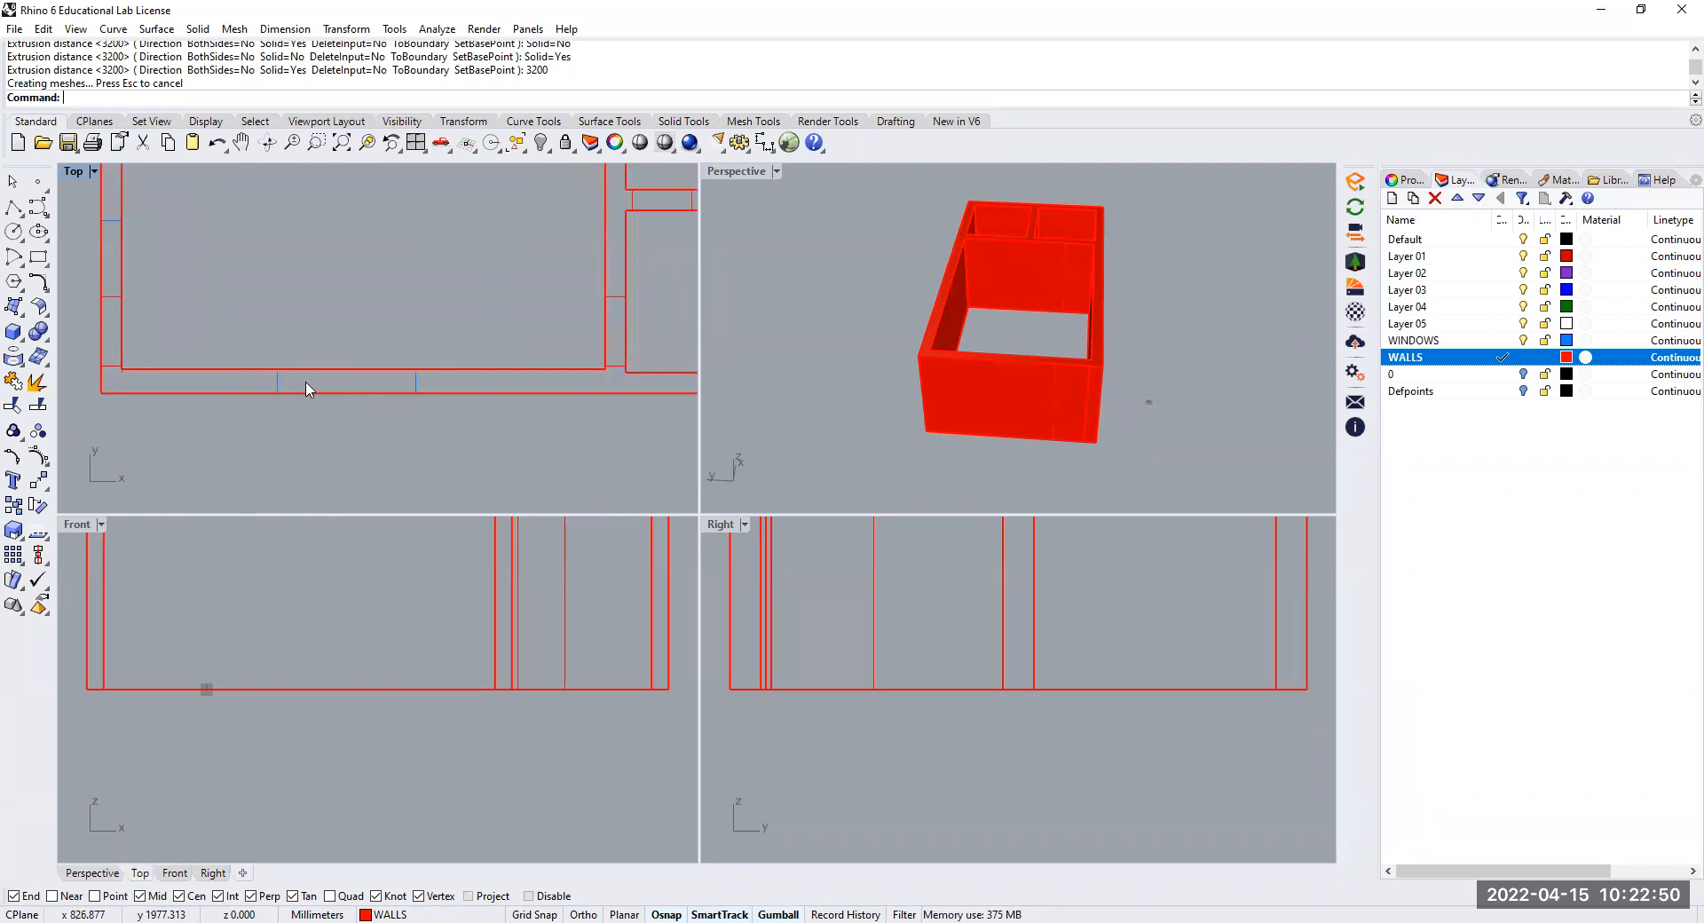
{"action": "left_click", "coordinate": [980, 384]}
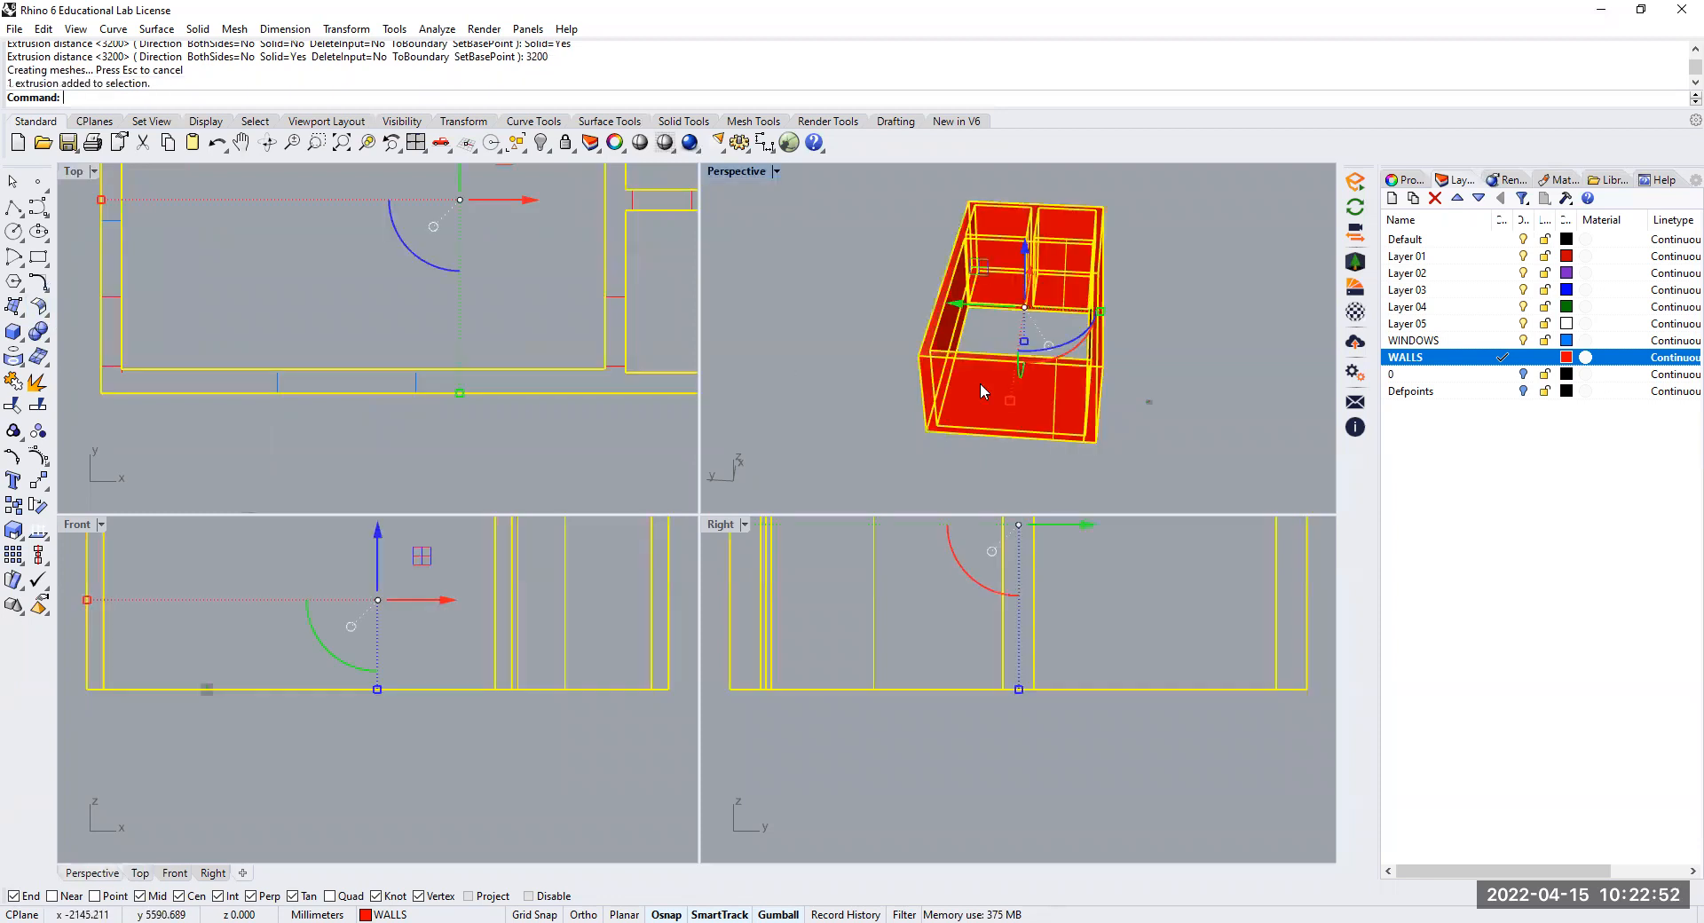
{"action": "left_click", "coordinate": [38, 480]}
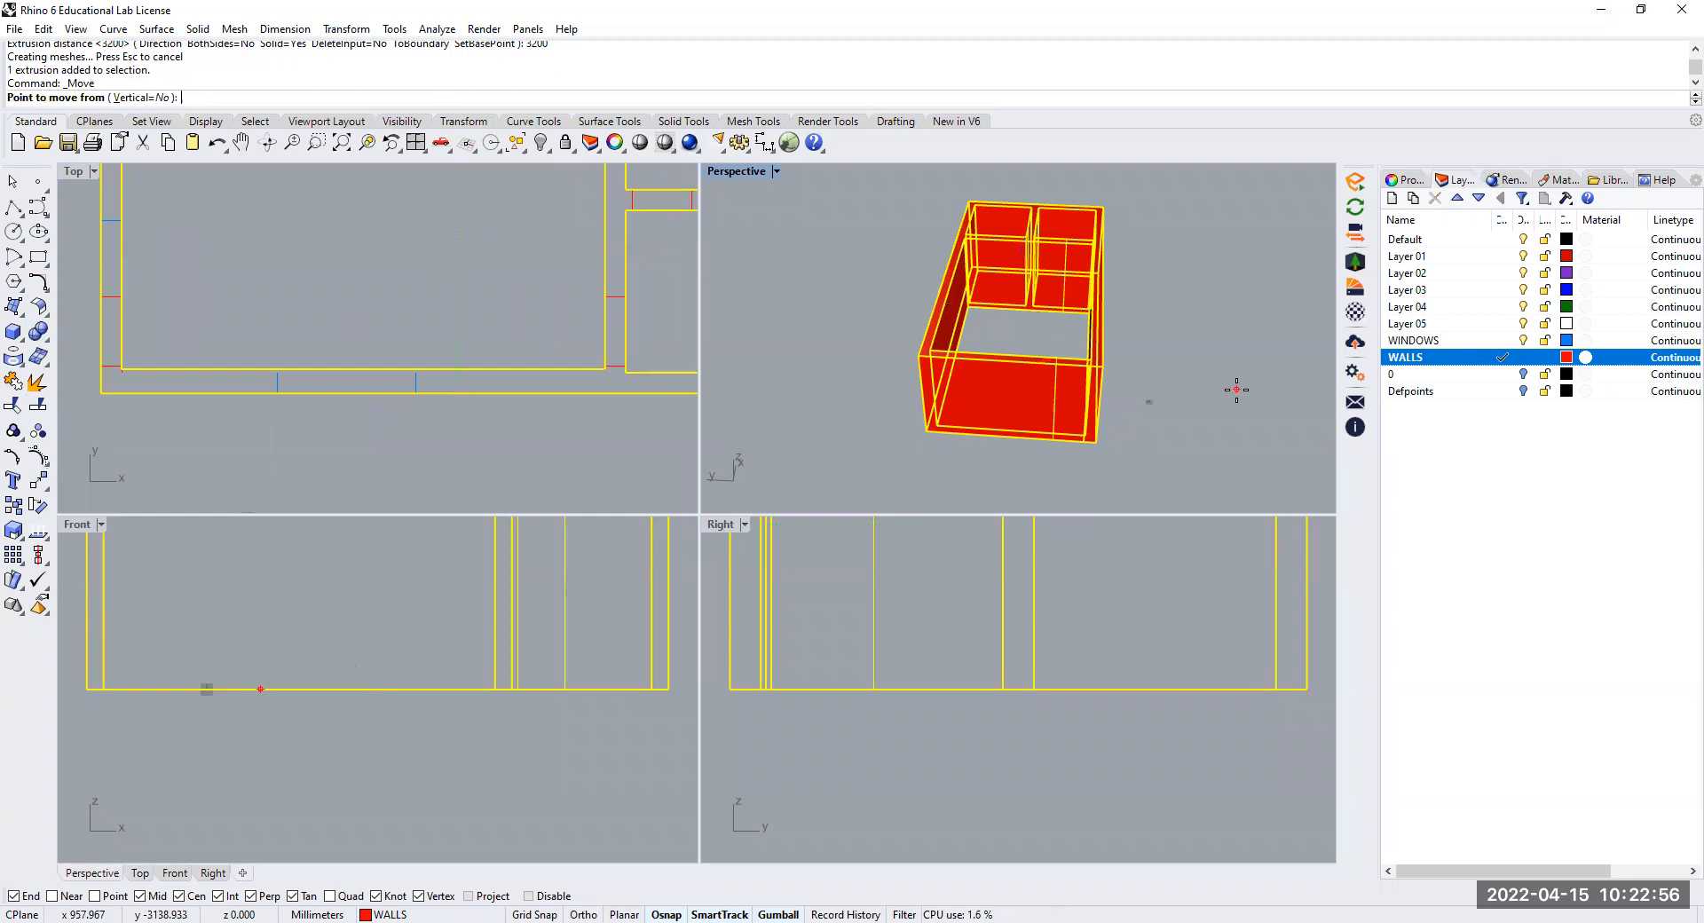
{"action": "left_click", "coordinate": [1236, 390]}
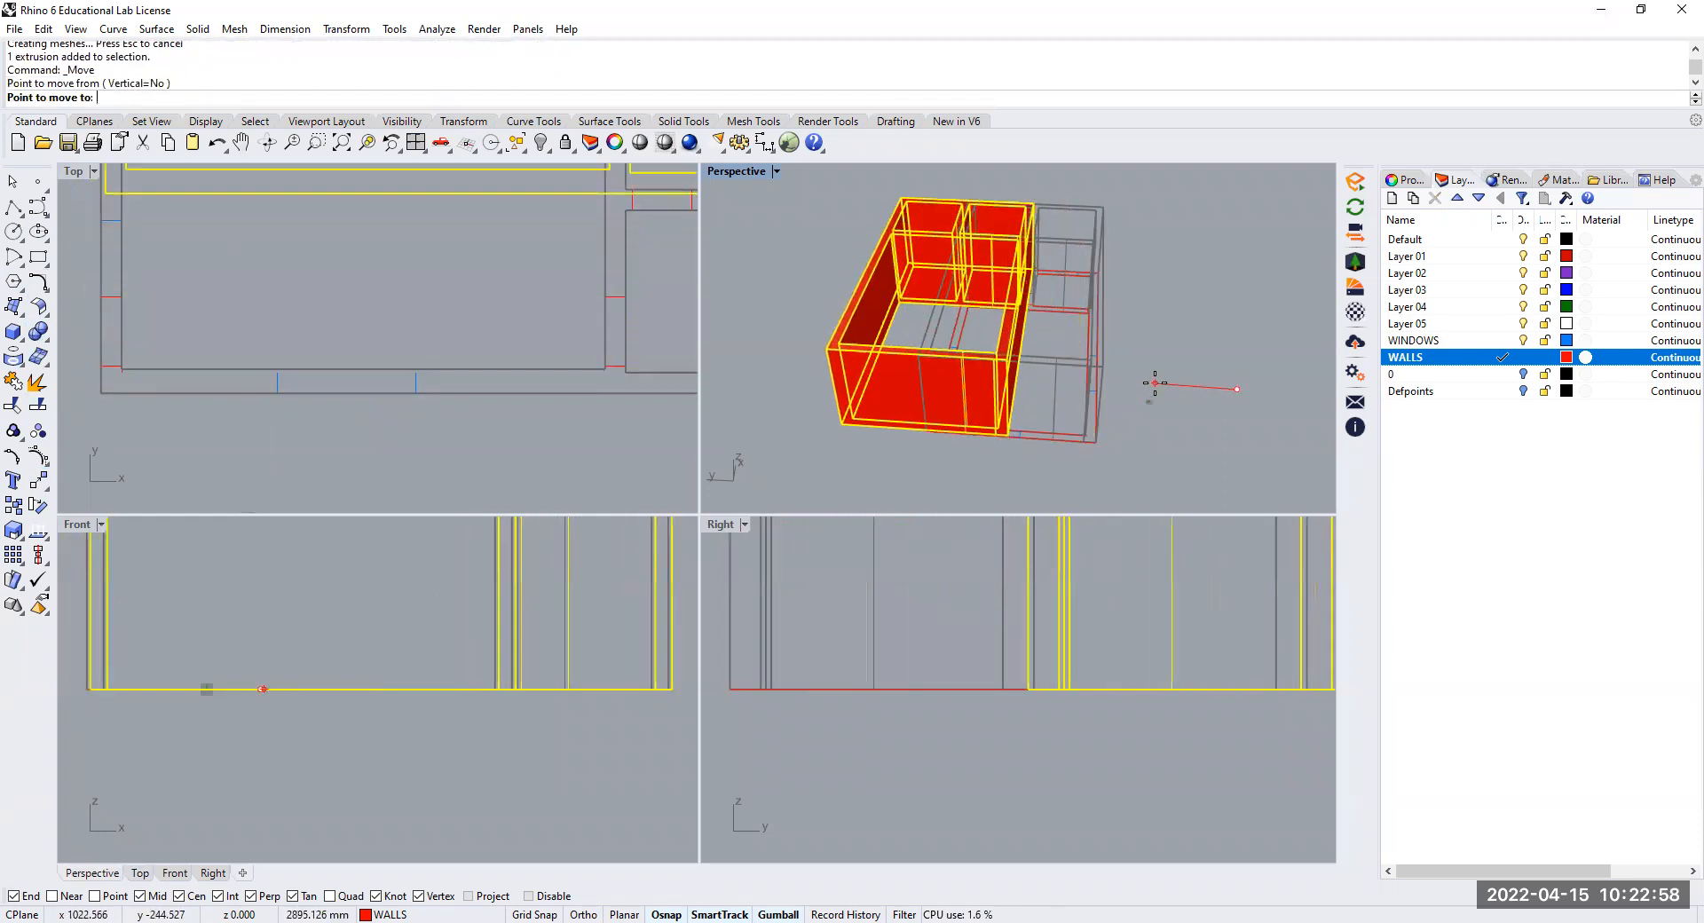
{"action": "key", "text": "Escape"}
{"action": "scroll", "coordinate": [382, 377], "scroll_direction": "down", "scroll_amount": 5}
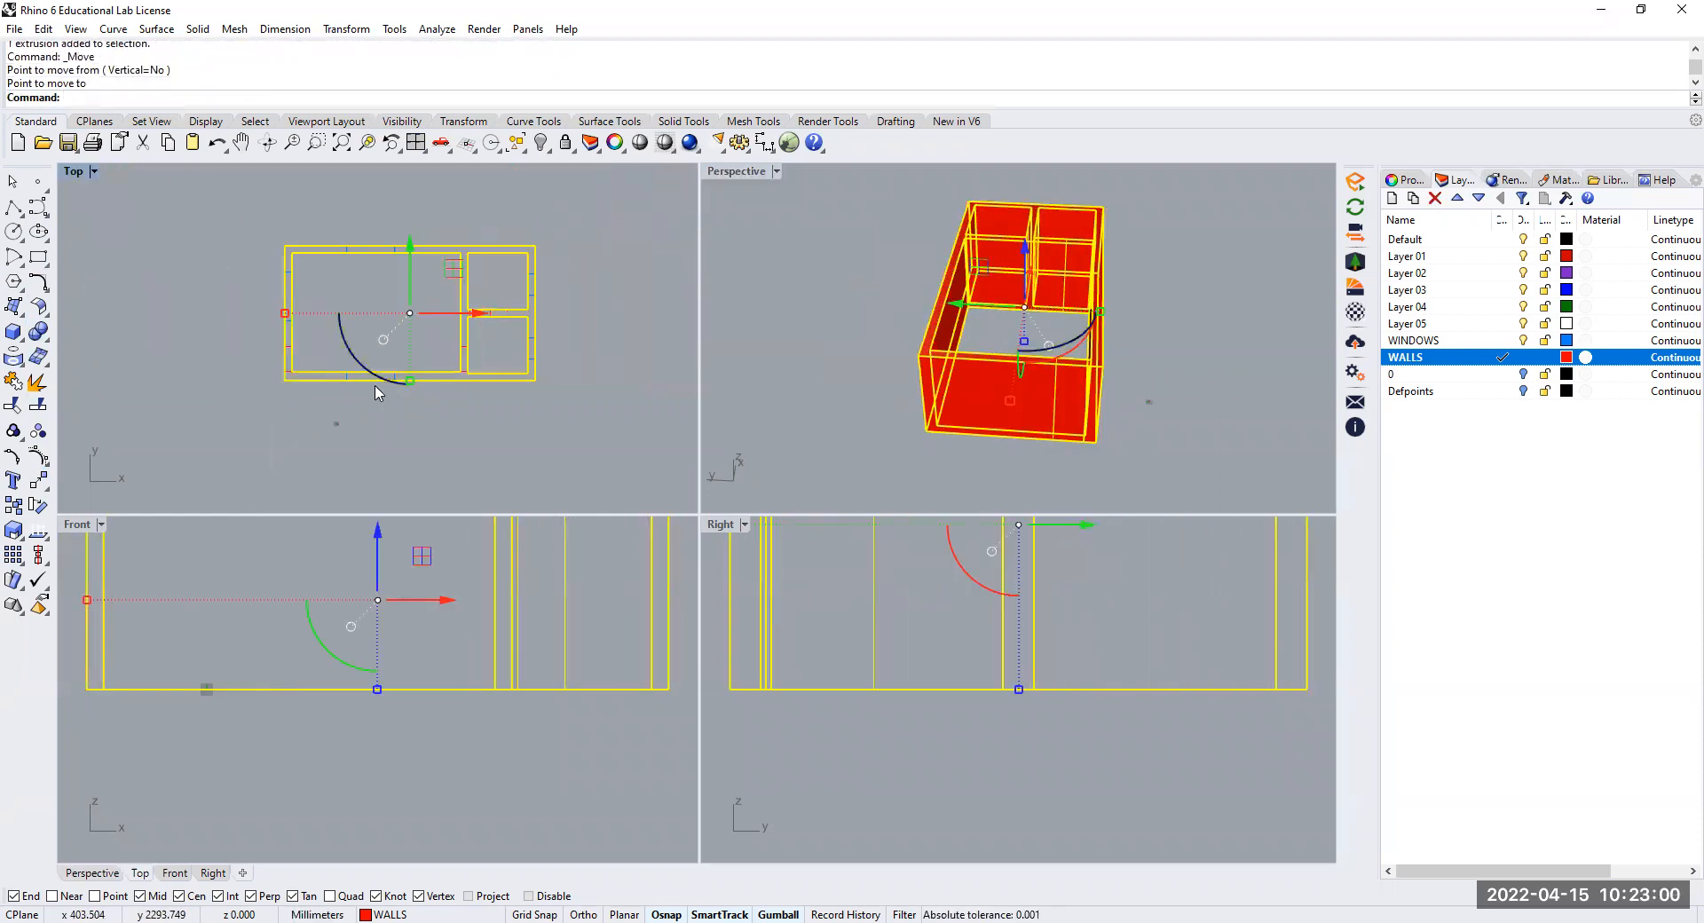
{"action": "key", "text": "Escape"}
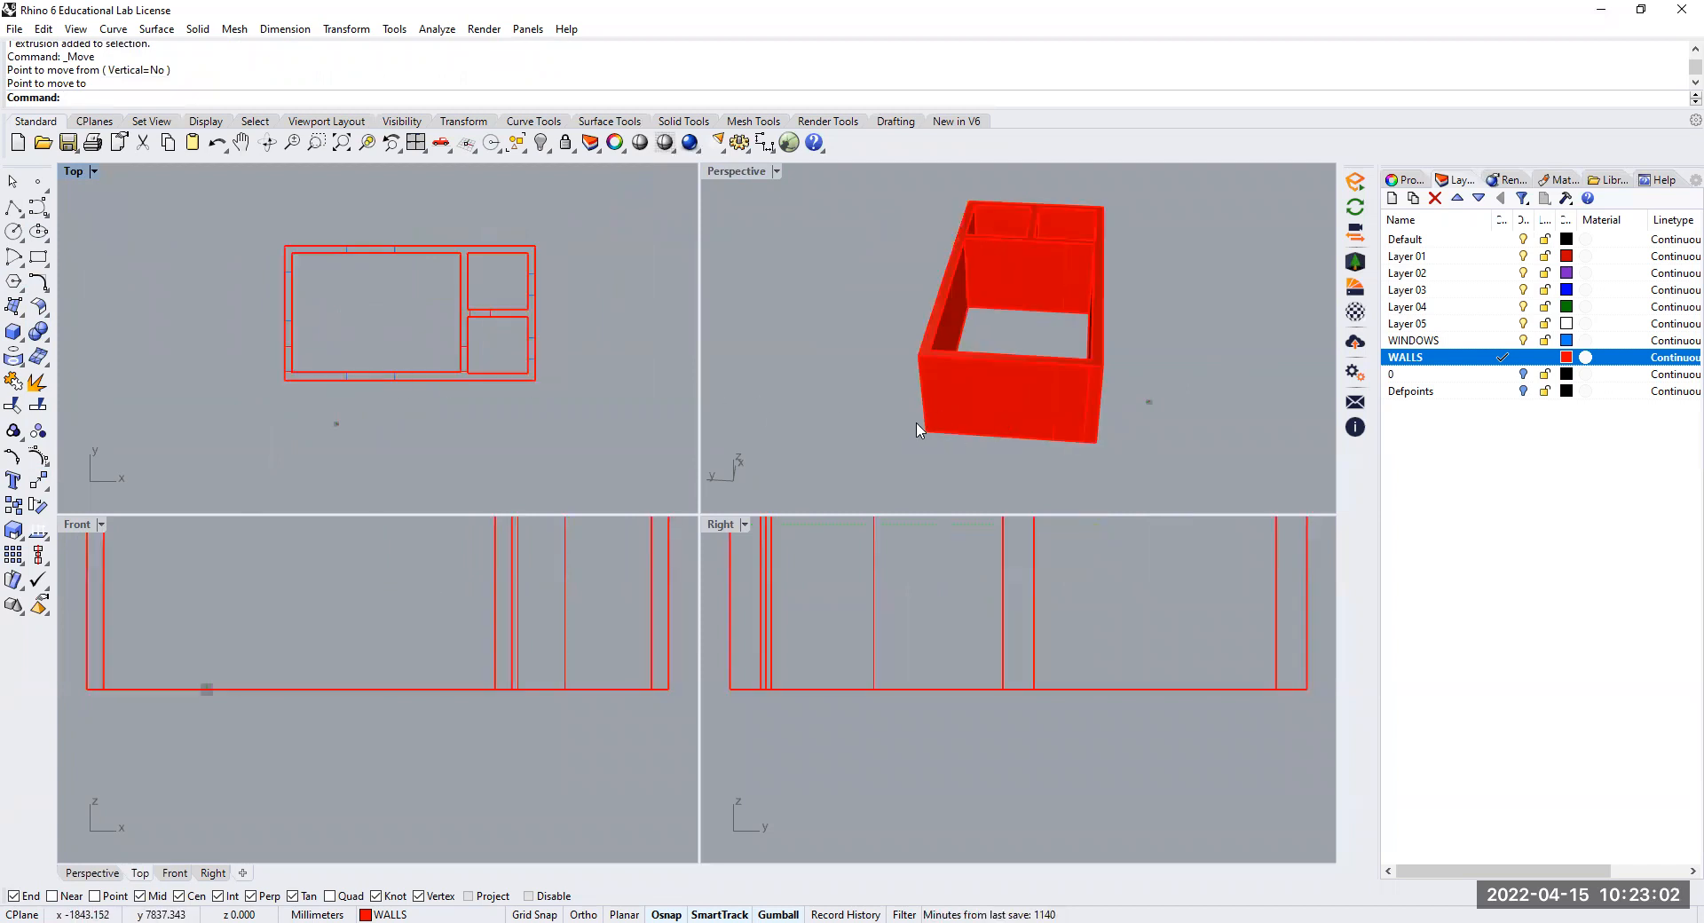
{"action": "right_click_drag", "start_coordinate": [1051, 346], "coordinate": [973, 364]}
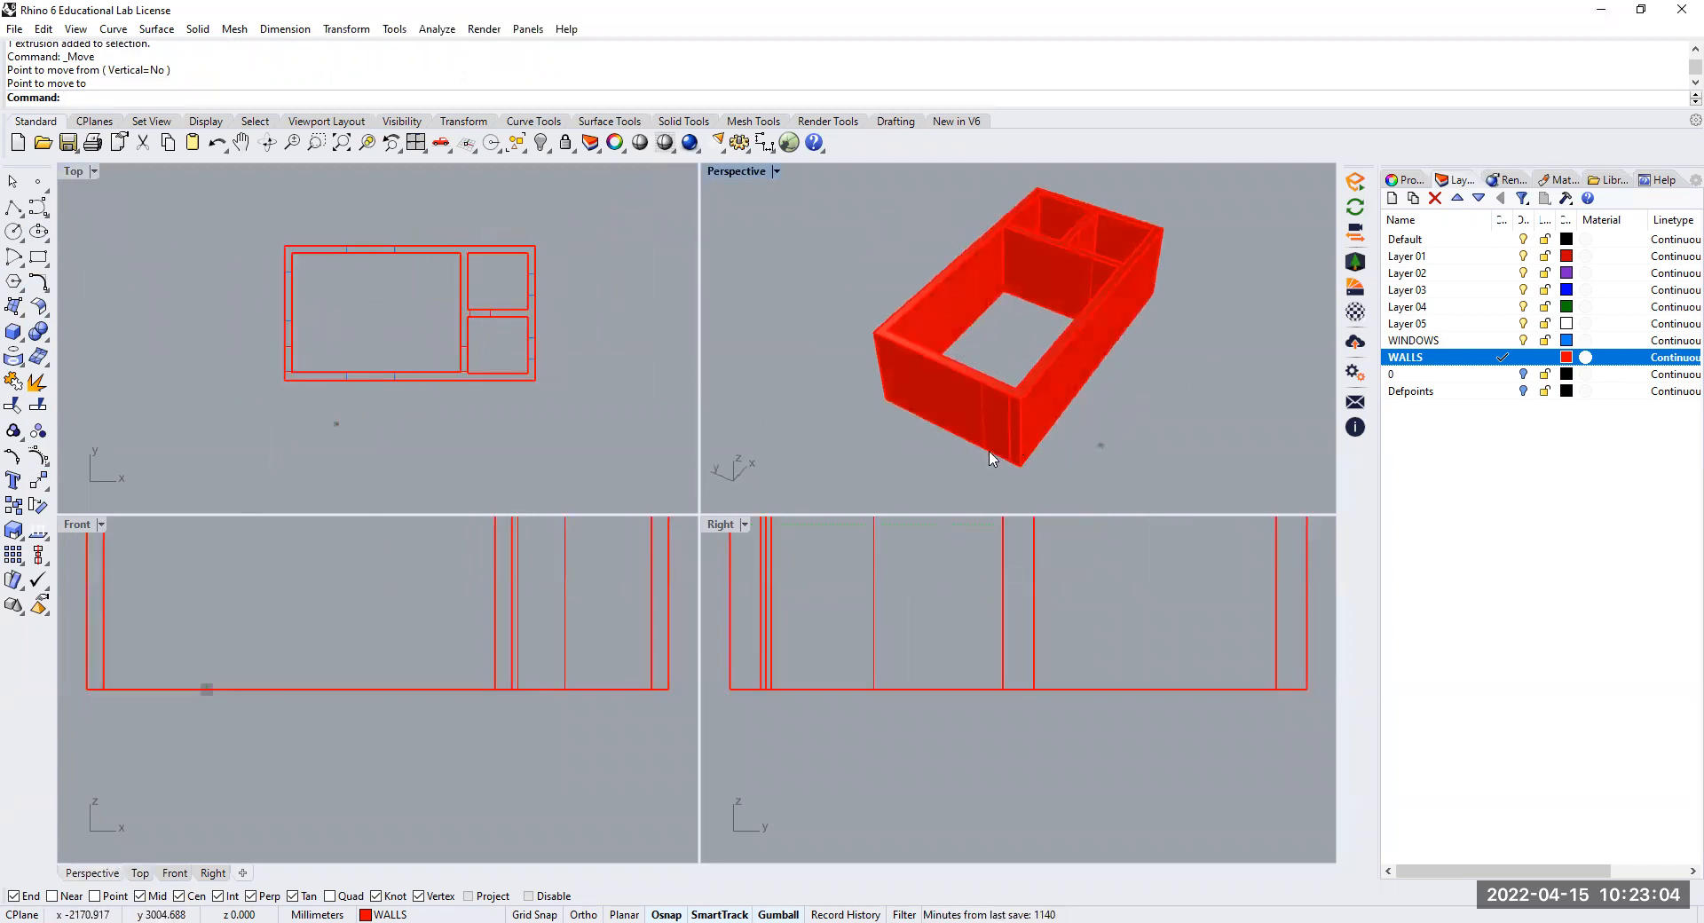
Set the perspective view to Wireframe display mode so the window marks inside the walls can be seen
{"action": "scroll", "coordinate": [988, 457], "scroll_direction": "up", "scroll_amount": 3}
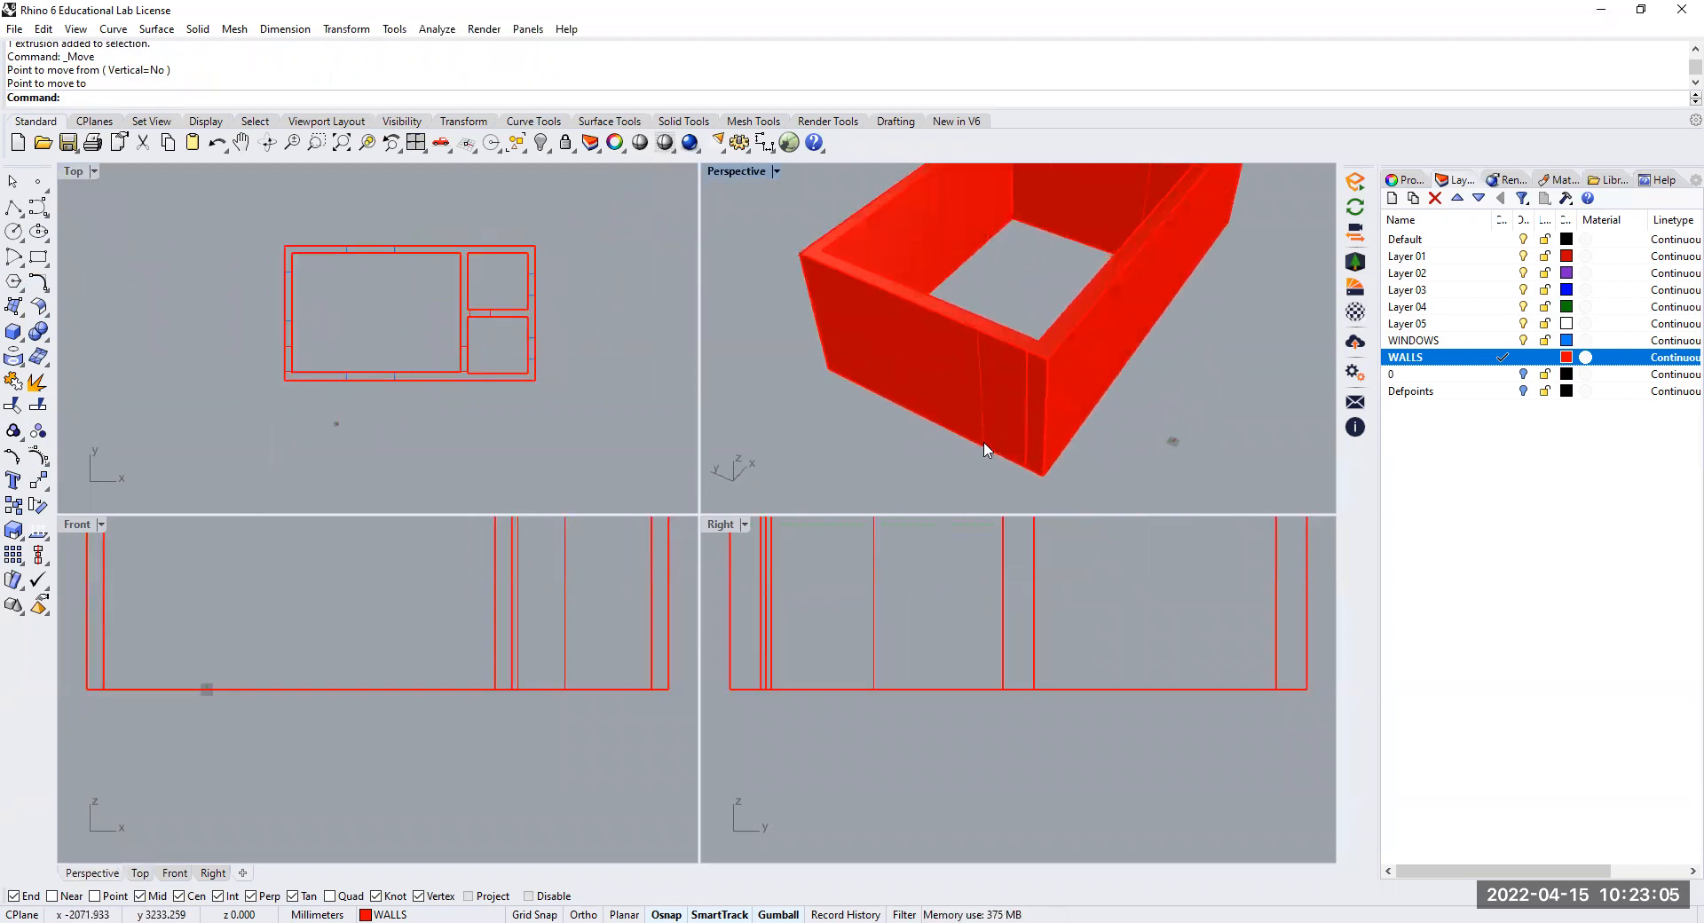
{"action": "left_click", "coordinate": [776, 171]}
{"action": "left_click", "coordinate": [794, 215]}
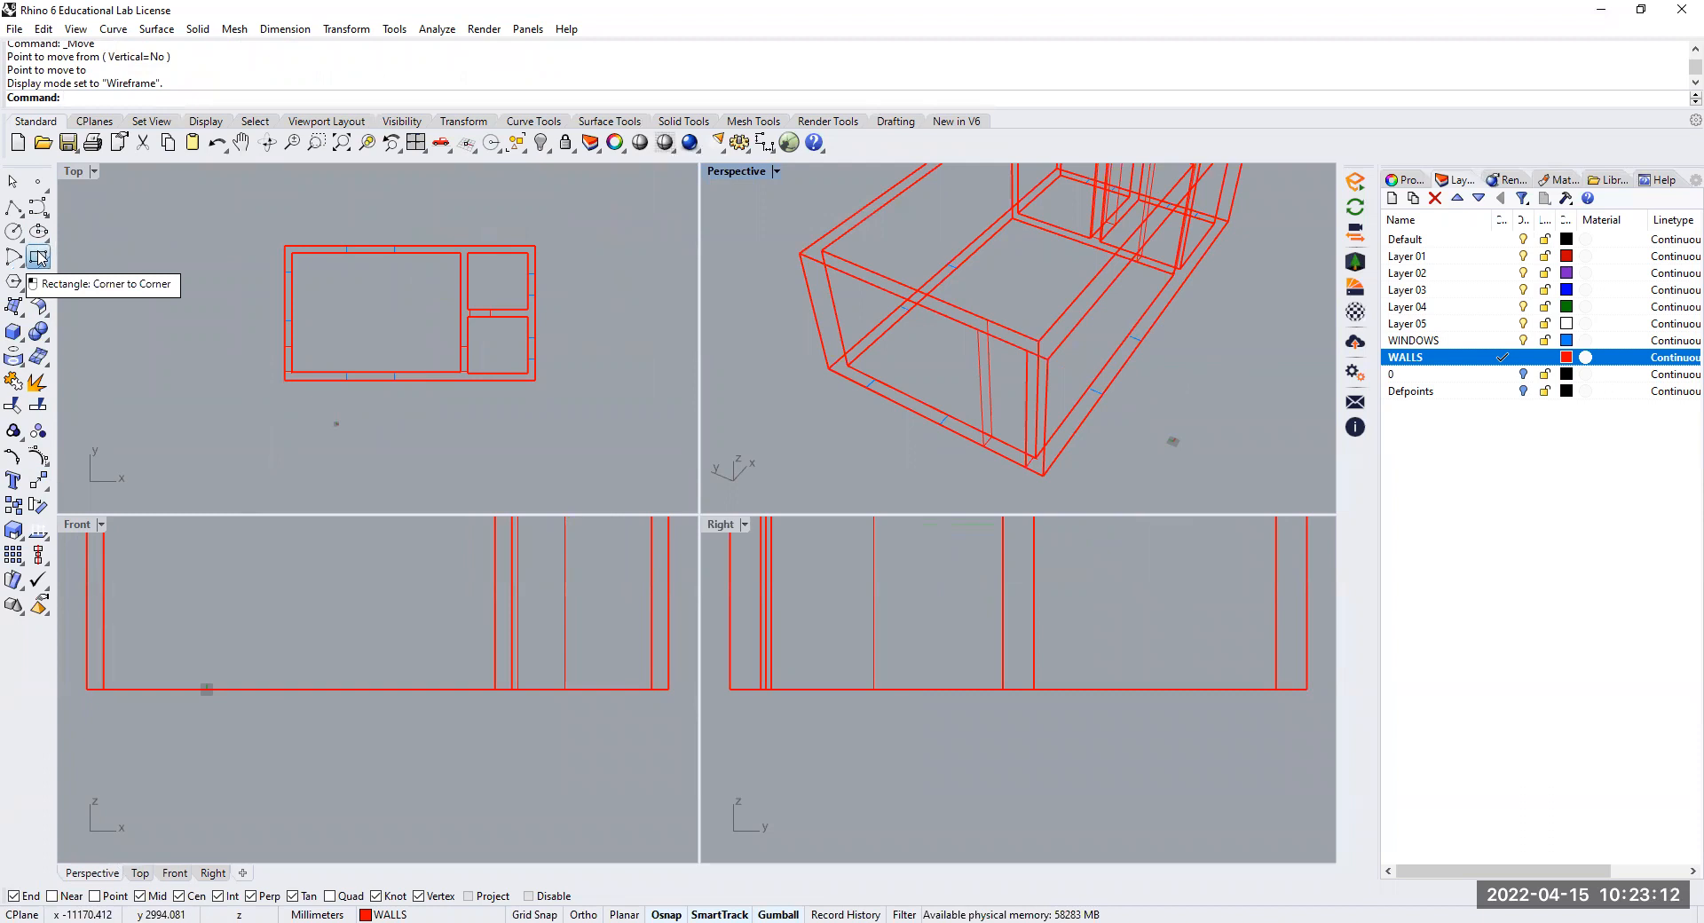
Draw a corner-to-corner rectangle across the lower wall's thickness, snapped to opposite ends of the two leftmost window marks in the plan
{"action": "left_click", "coordinate": [38, 258]}
{"action": "scroll", "coordinate": [342, 366], "scroll_direction": "up", "scroll_amount": 10}
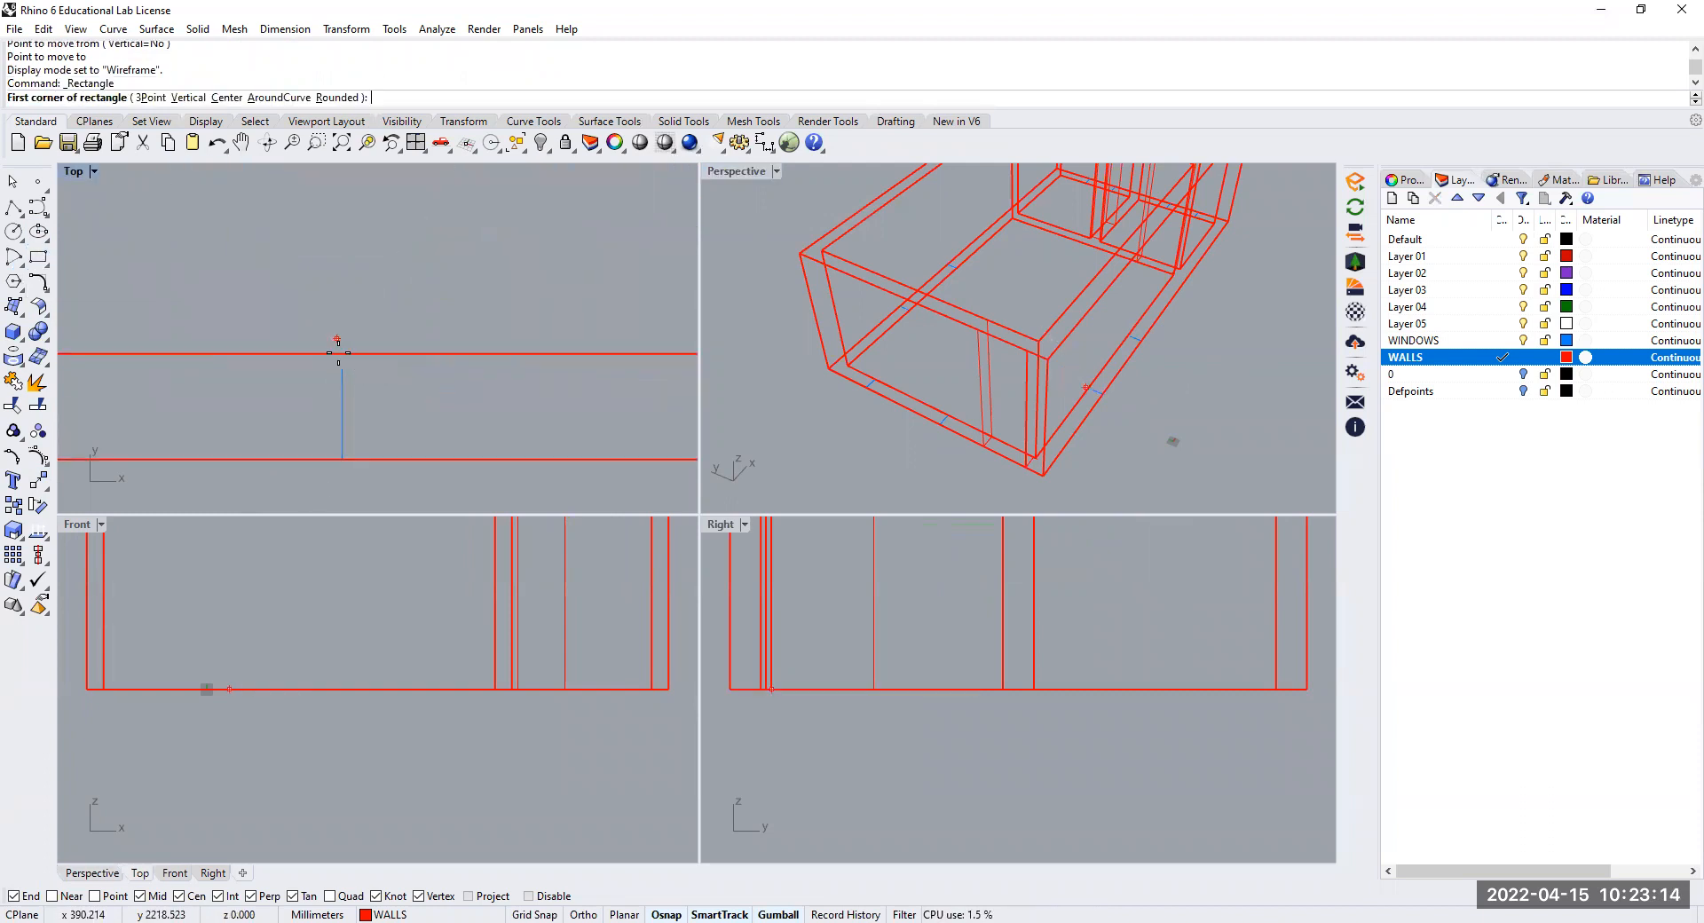
{"action": "left_click", "coordinate": [342, 459]}
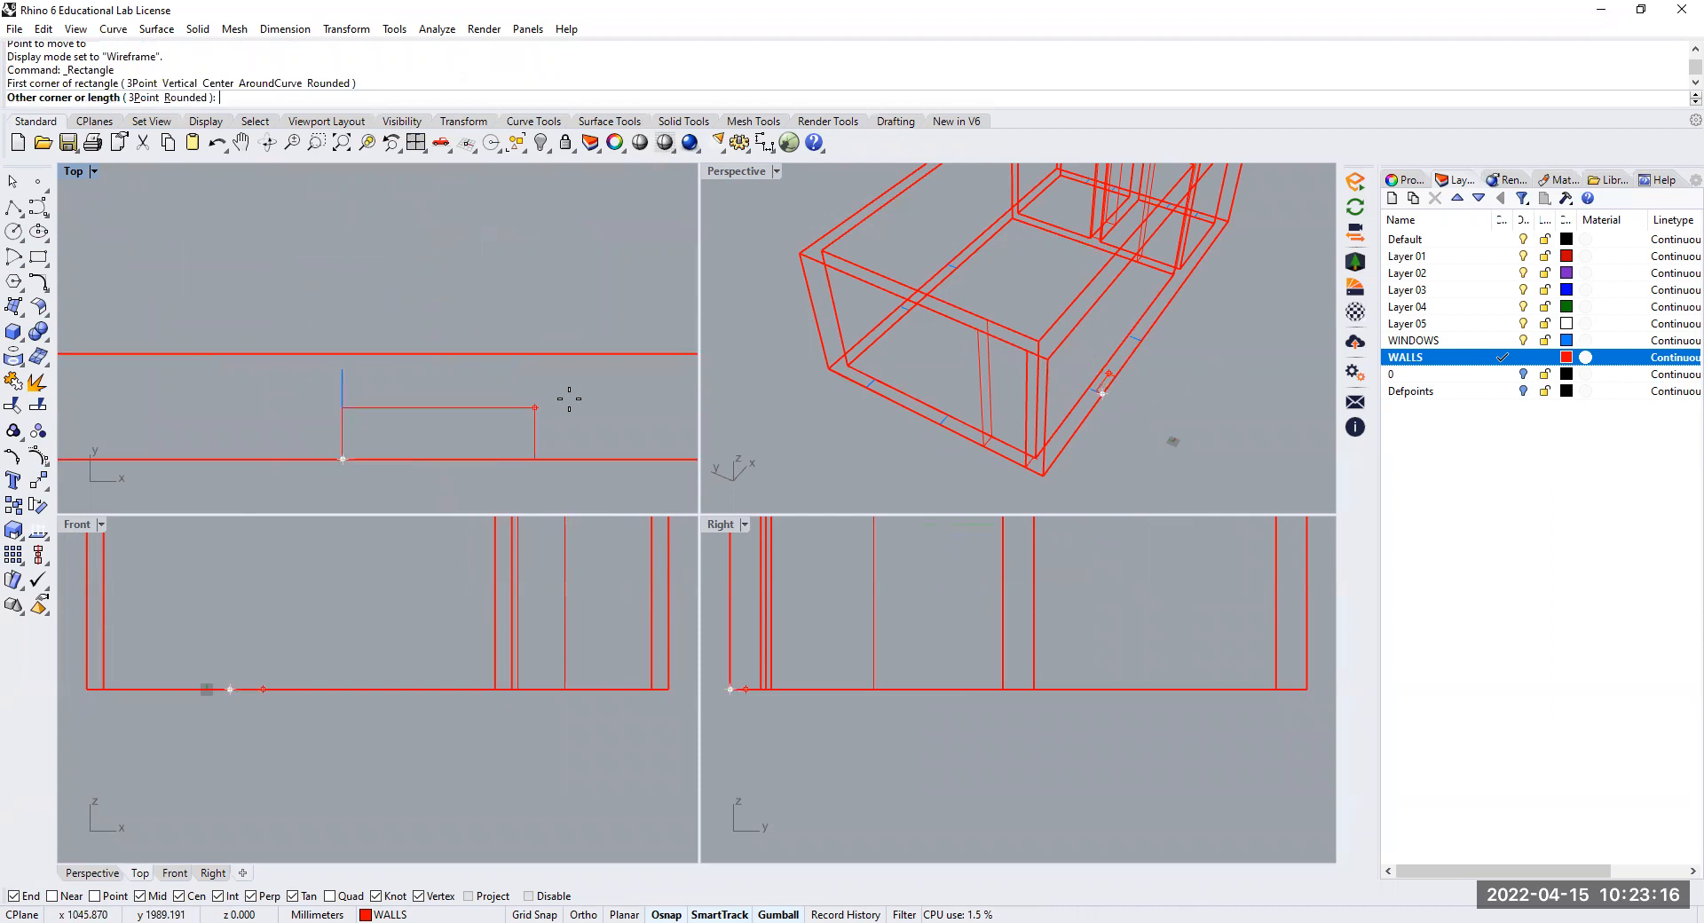
{"action": "scroll", "coordinate": [602, 382], "scroll_direction": "down", "scroll_amount": 5}
{"action": "middle_click", "coordinate": [538, 354]}
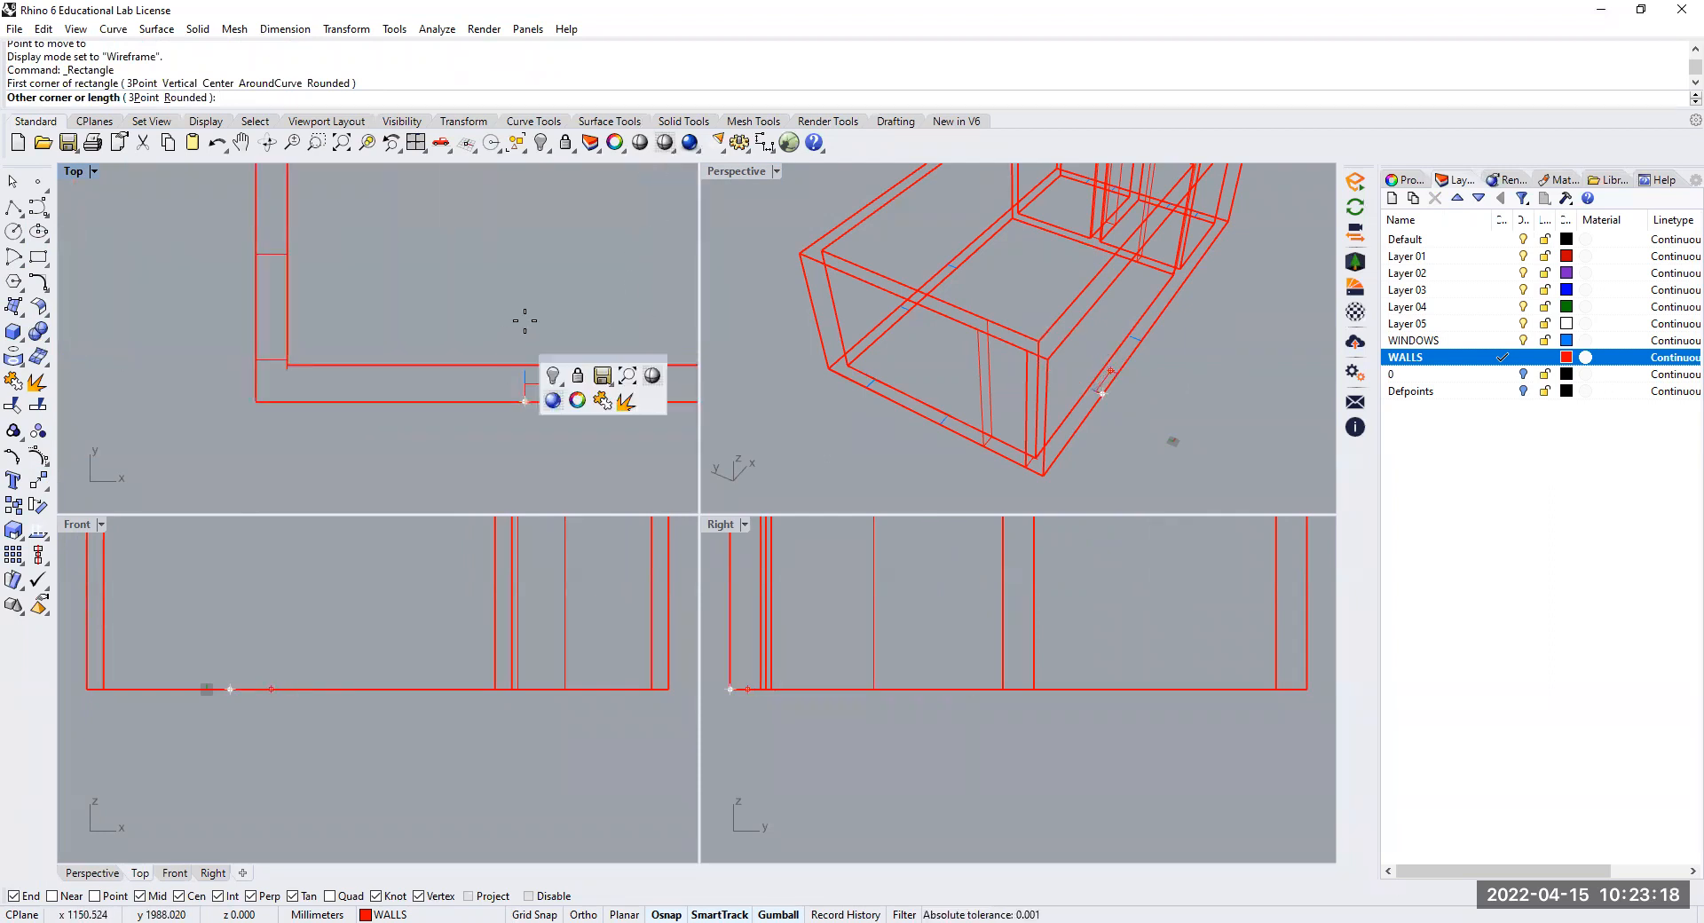
{"action": "scroll", "coordinate": [461, 377], "scroll_direction": "up", "scroll_amount": 3}
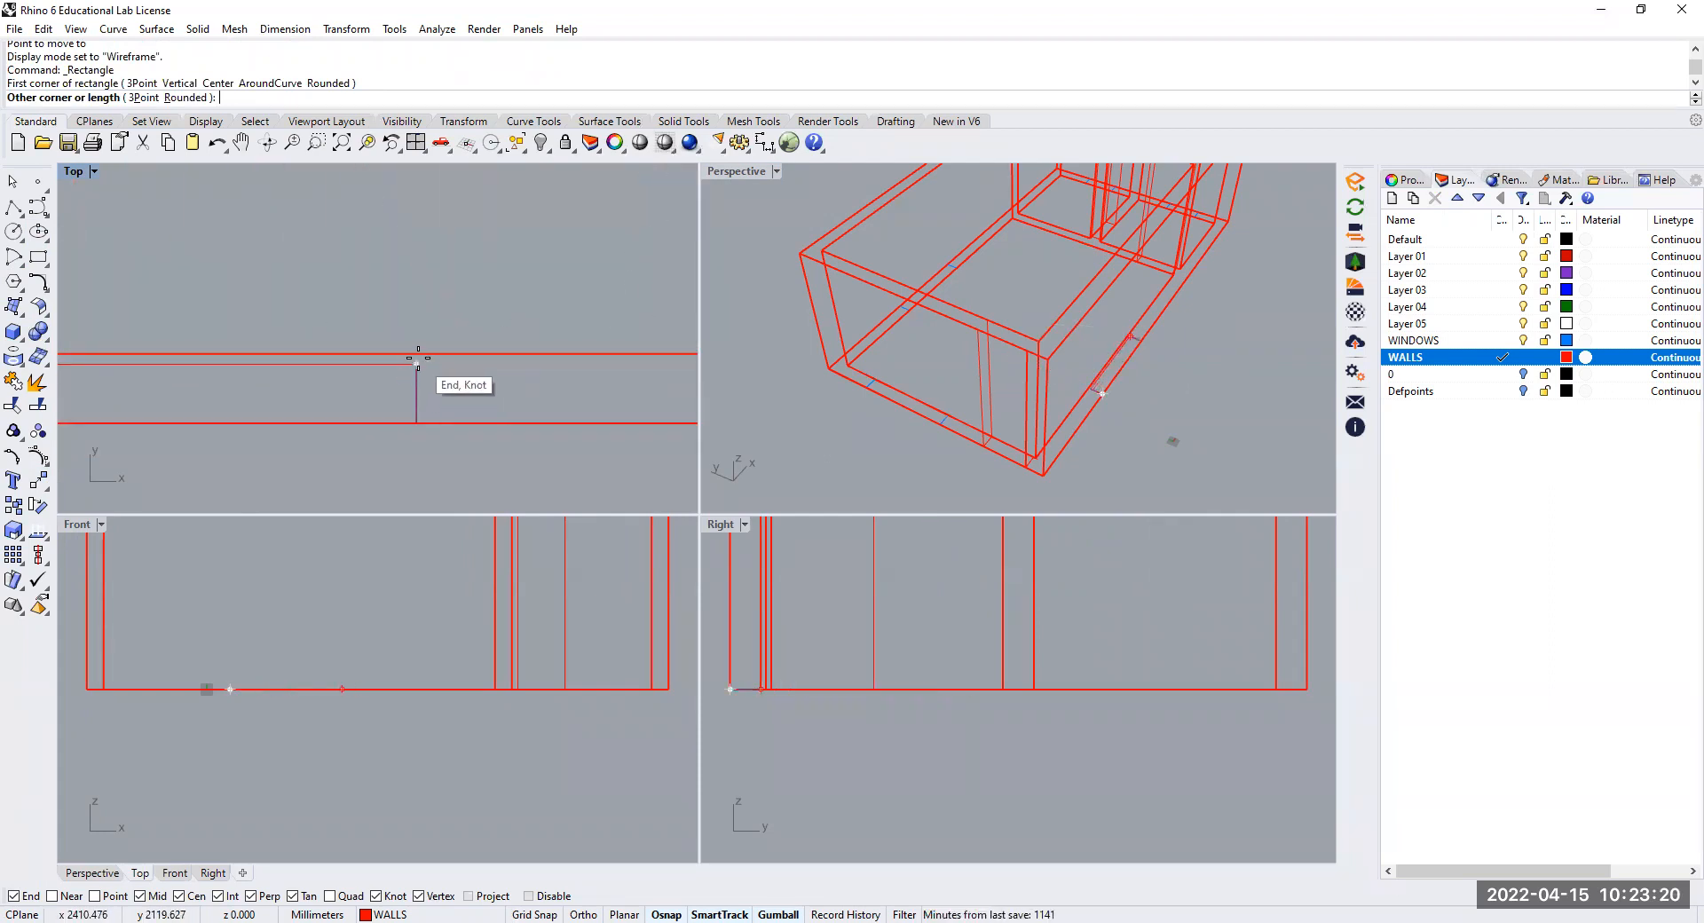
{"action": "scroll", "coordinate": [418, 358], "scroll_direction": "up", "scroll_amount": 3}
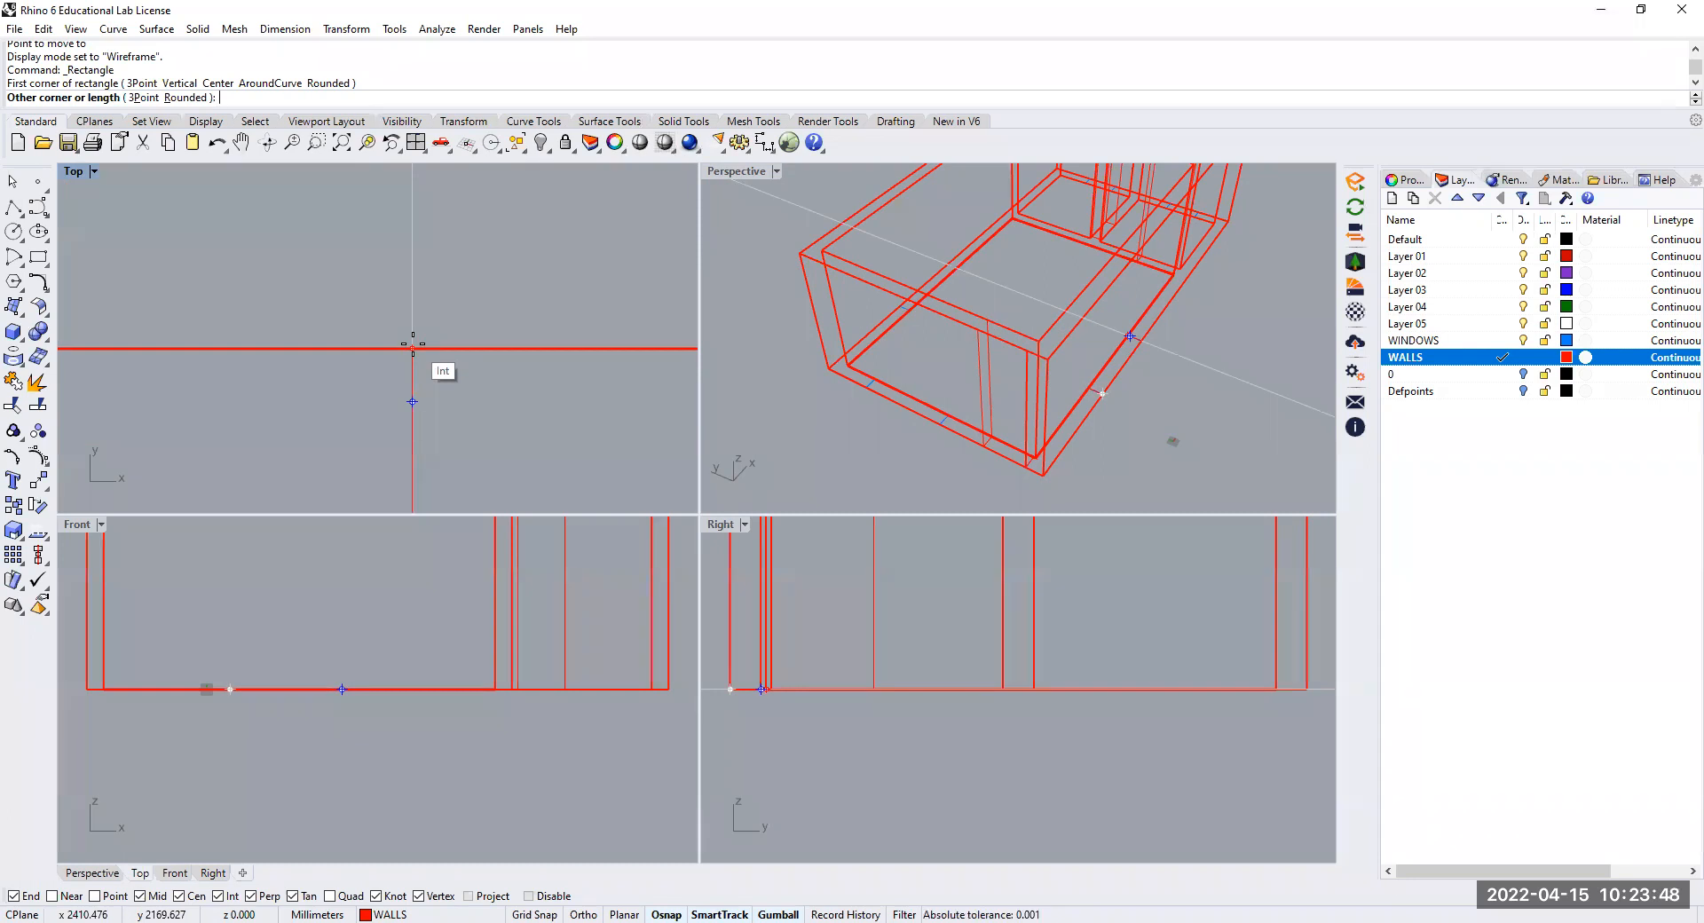
{"action": "key", "text": "Escape"}
Move the two inner corner points of the window rectangle straight into the room by about 144 mm, past the wall's inner face
{"action": "scroll", "coordinate": [1021, 384], "scroll_direction": "up", "scroll_amount": 5}
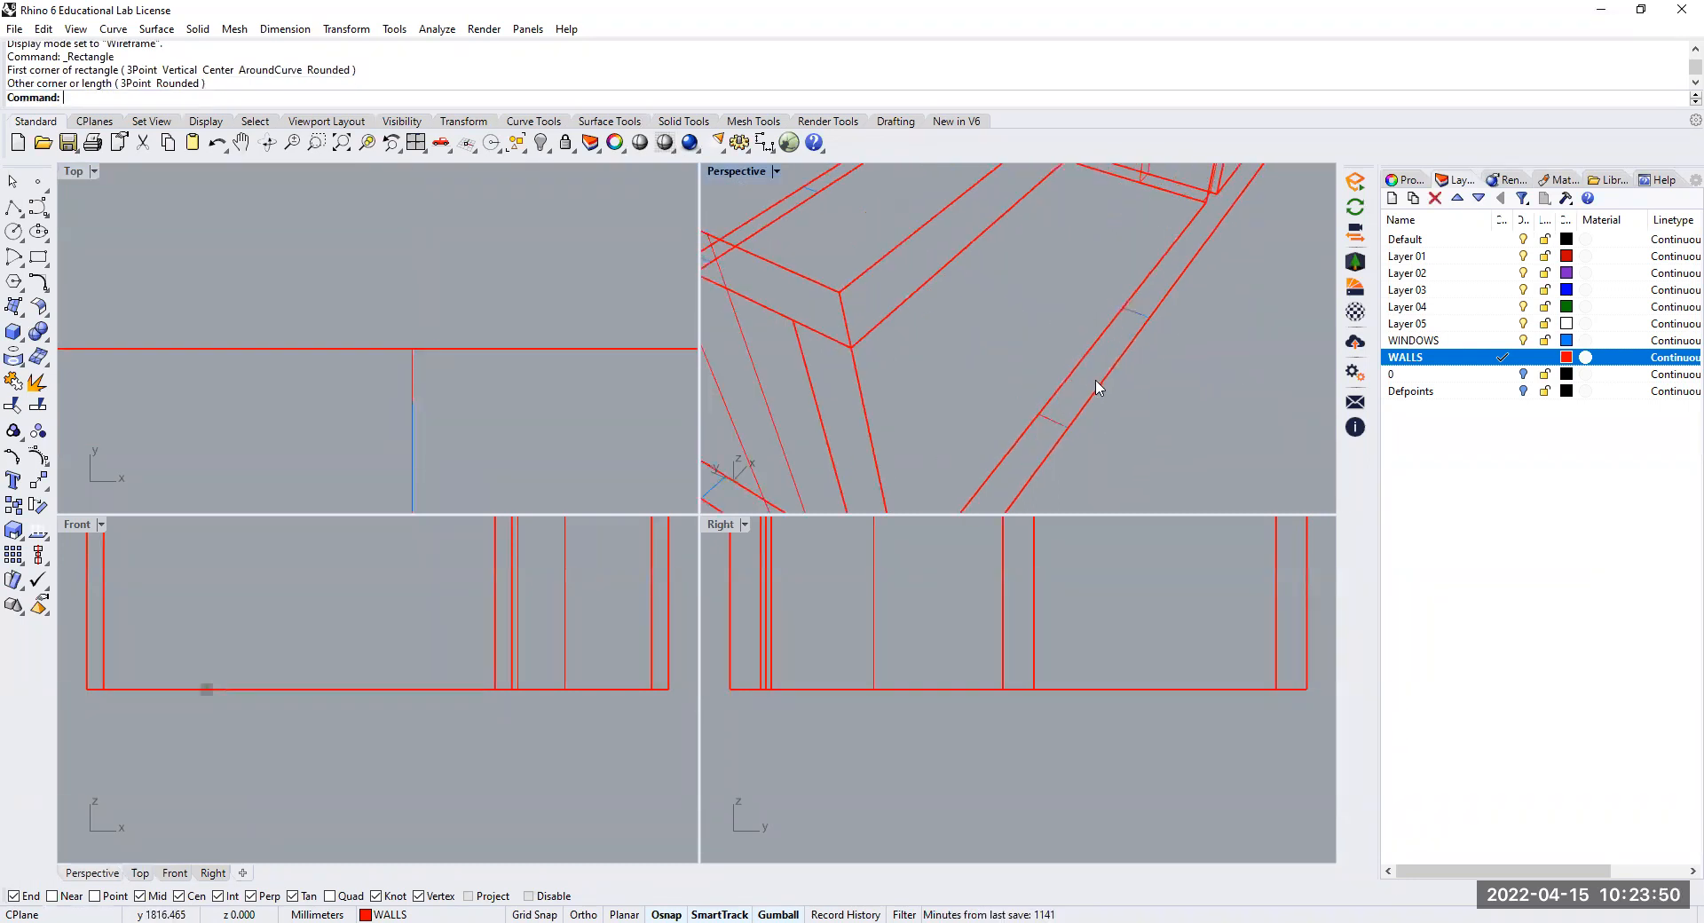
{"action": "scroll", "coordinate": [989, 439], "scroll_direction": "up", "scroll_amount": 2}
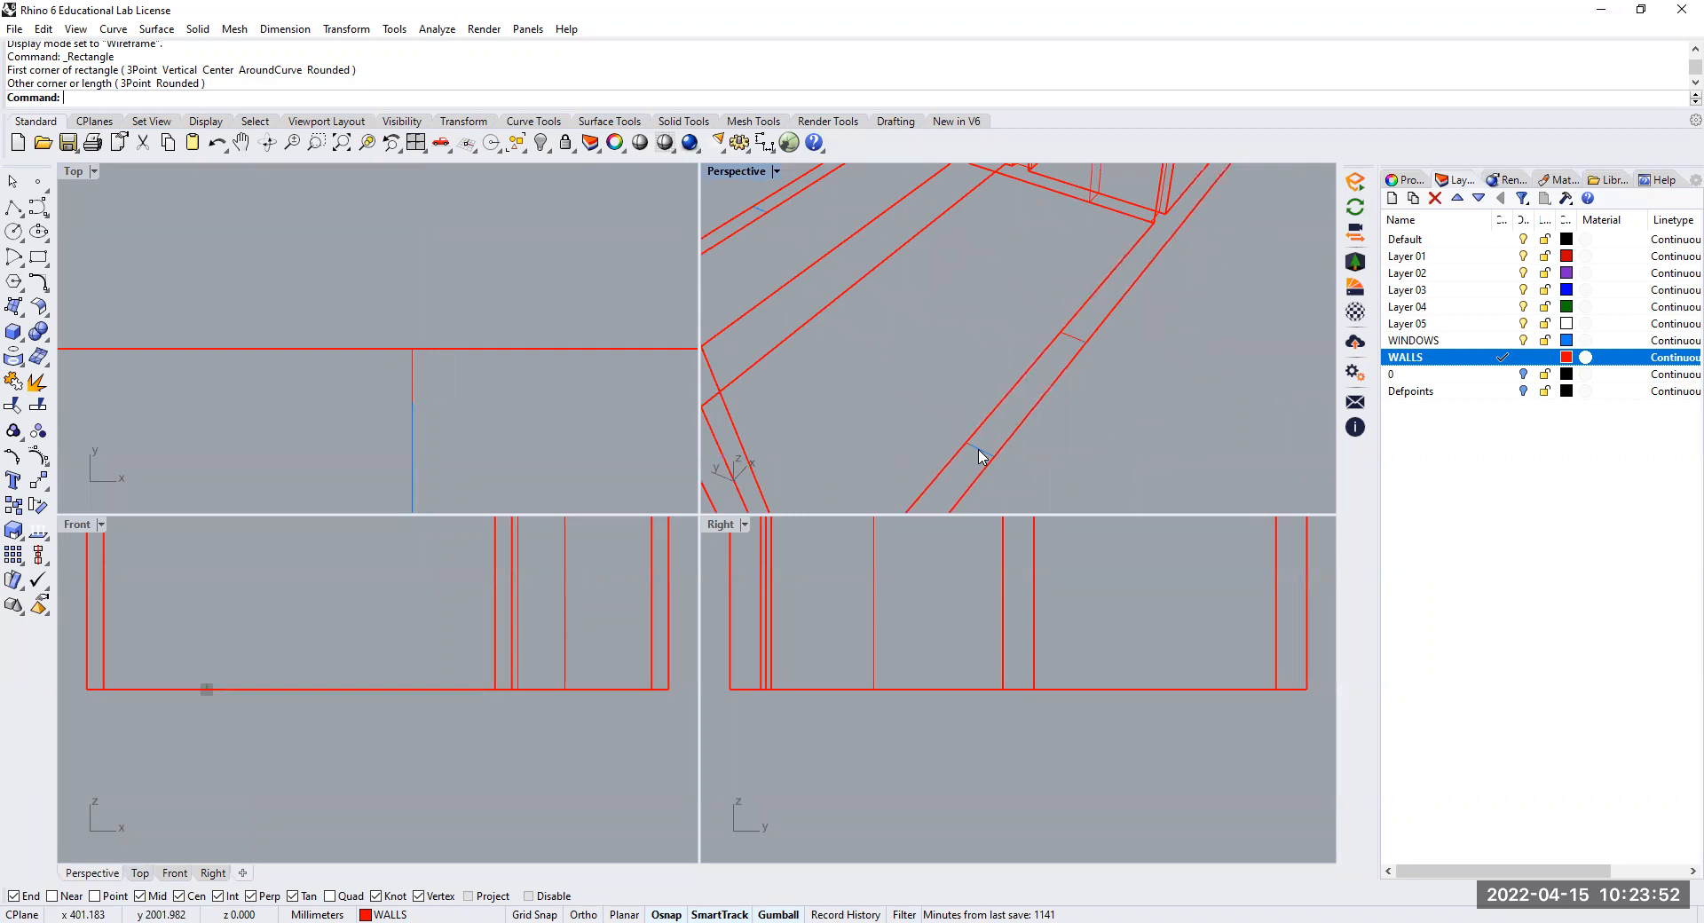
{"action": "scroll", "coordinate": [969, 448], "scroll_direction": "up", "scroll_amount": 3}
{"action": "left_click", "coordinate": [958, 426]}
{"action": "scroll", "coordinate": [933, 425], "scroll_direction": "down", "scroll_amount": 4}
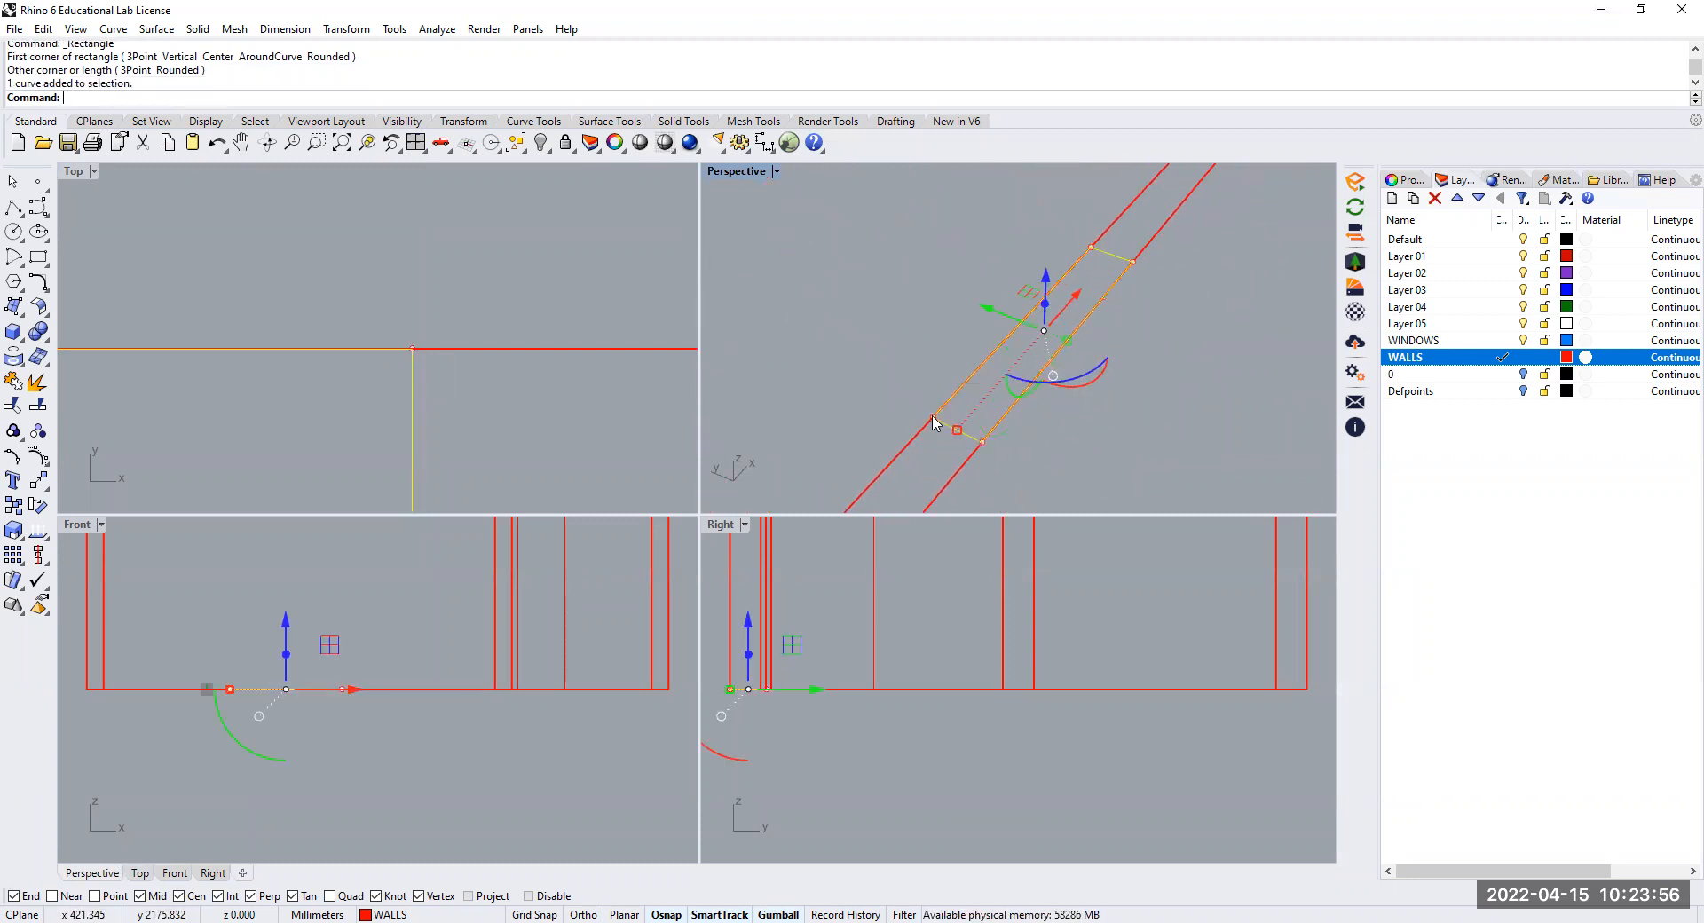
{"action": "left_click", "coordinate": [933, 420], "text": "ctrl+shift"}
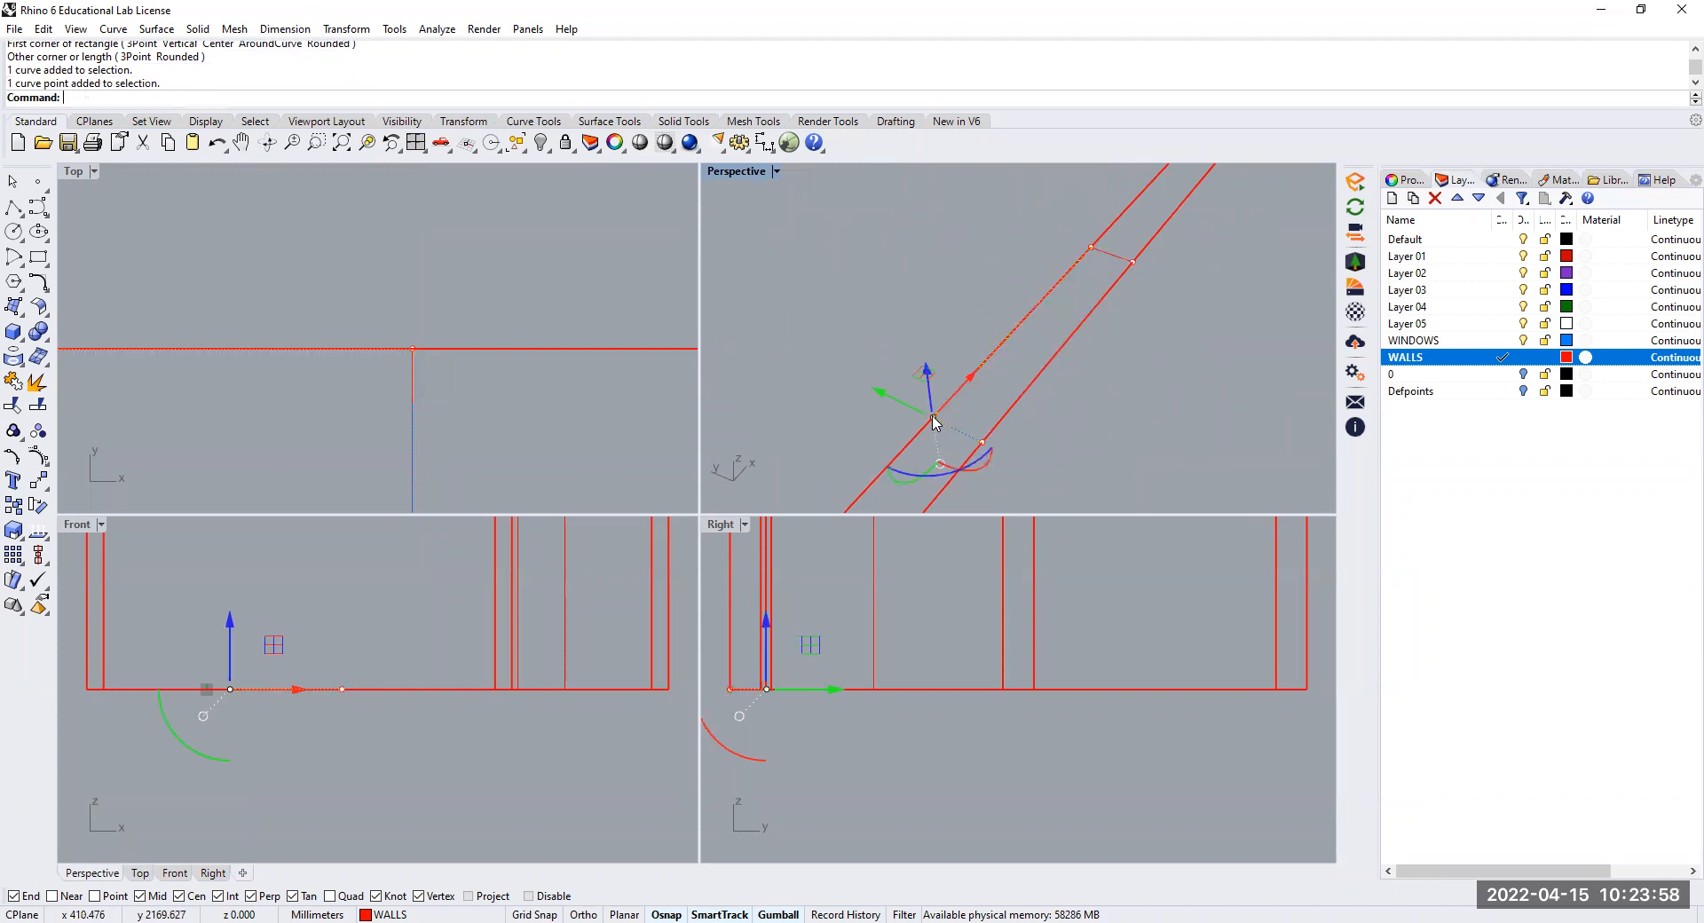
{"action": "left_click", "coordinate": [1093, 249], "text": "ctrl+shift"}
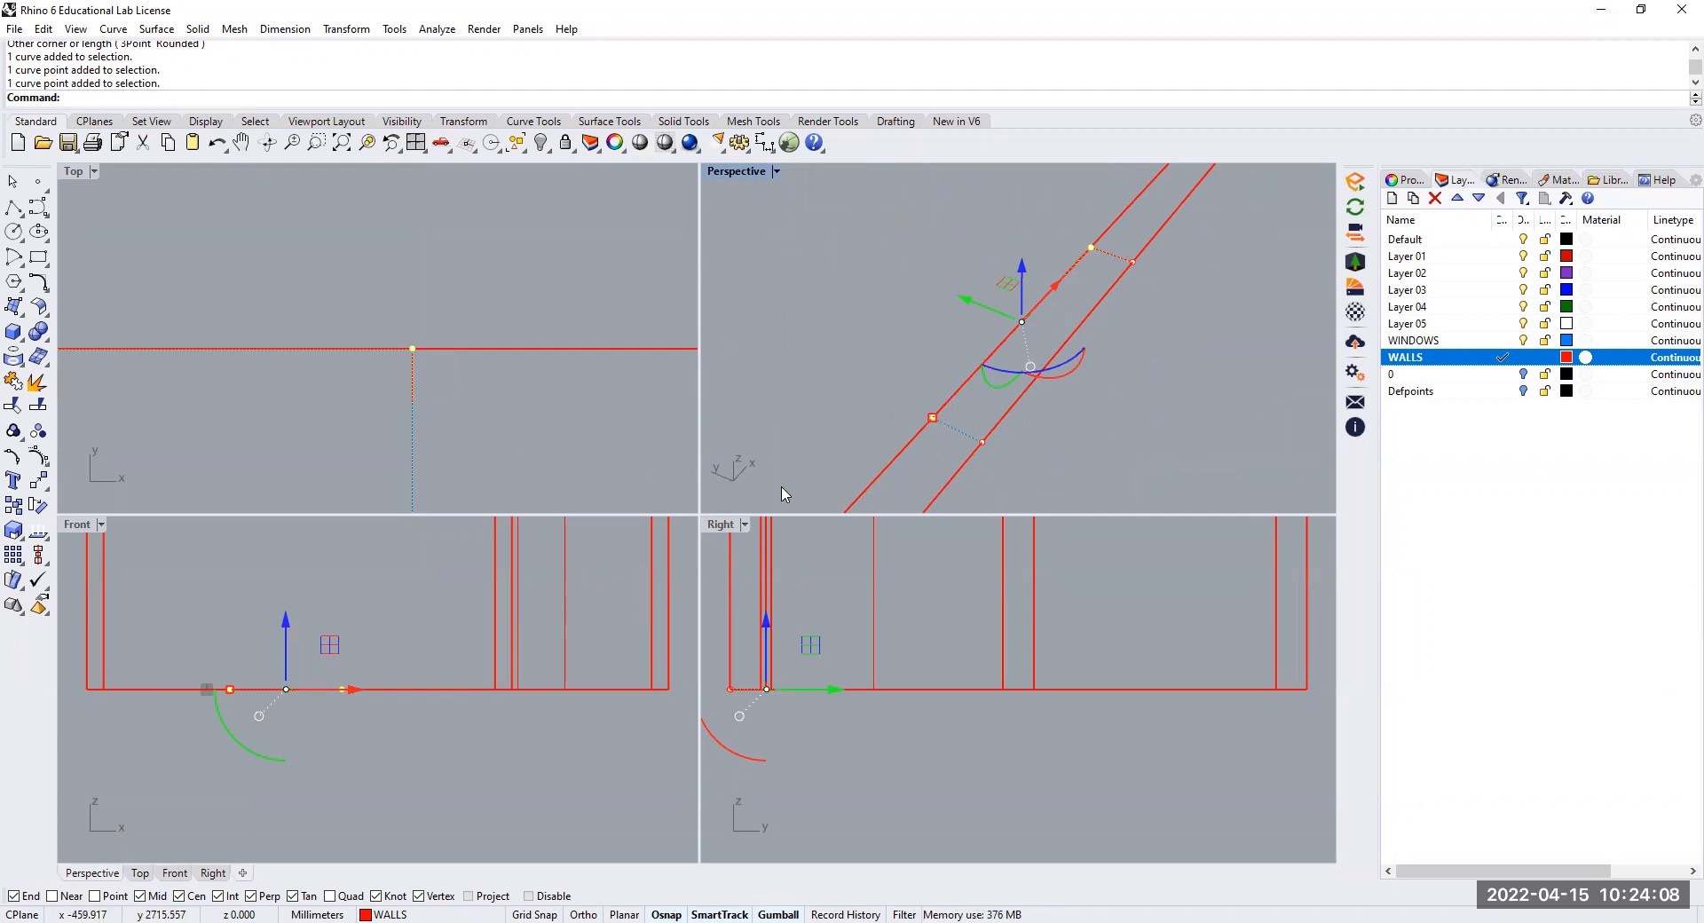
{"action": "left_click", "coordinate": [39, 481]}
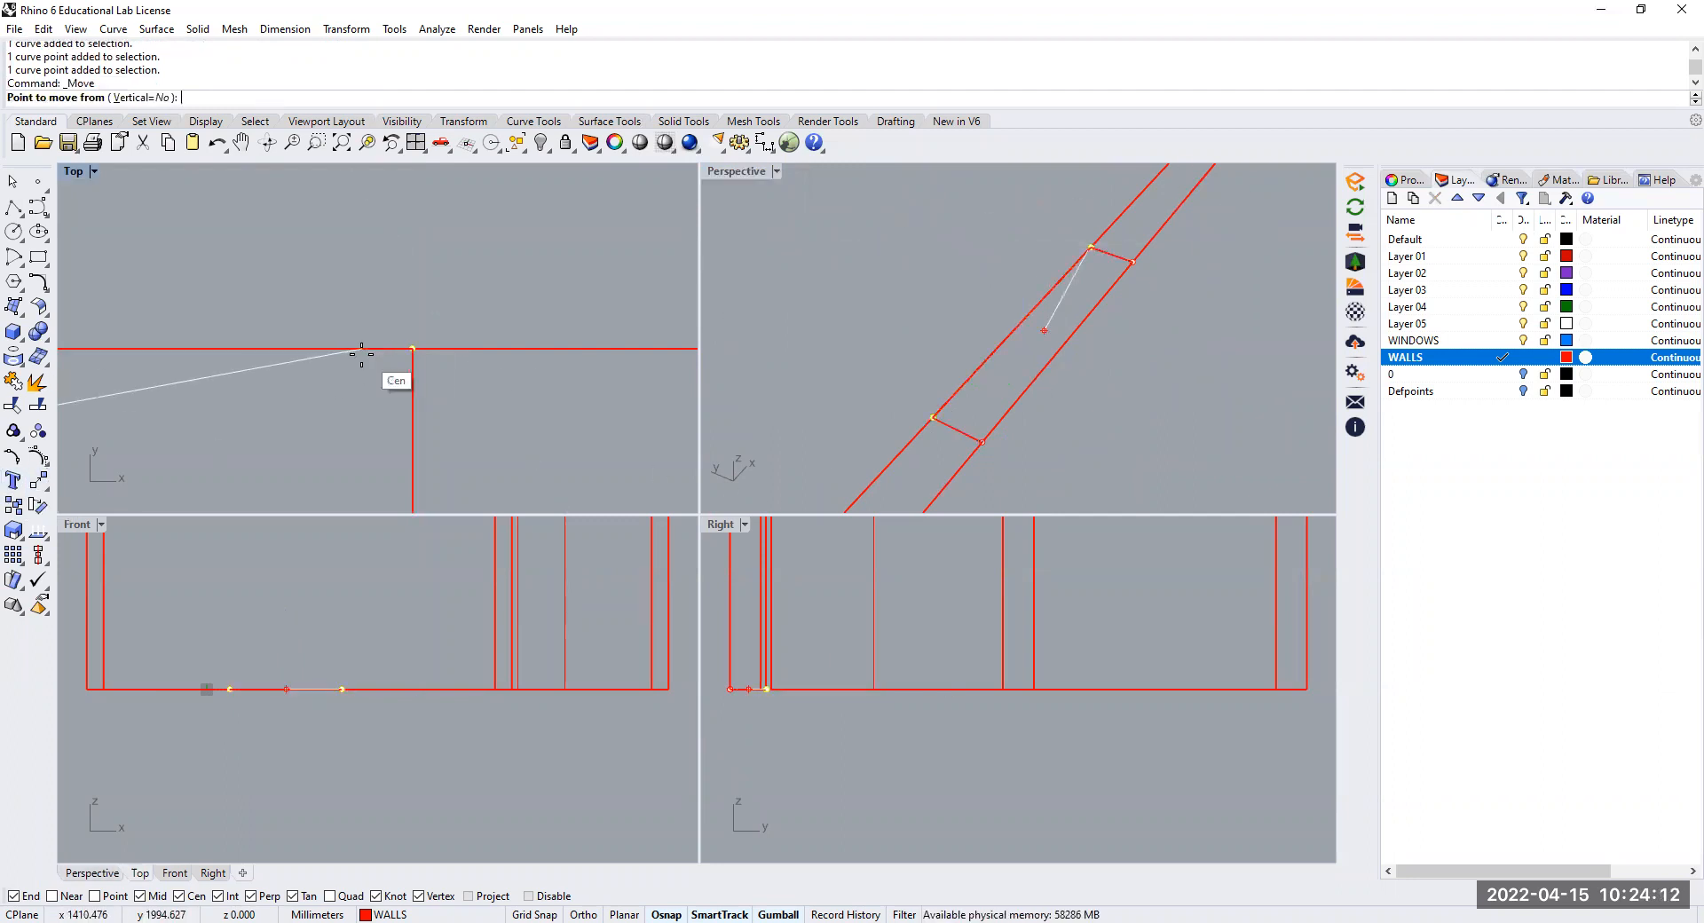
{"action": "left_click", "coordinate": [412, 348]}
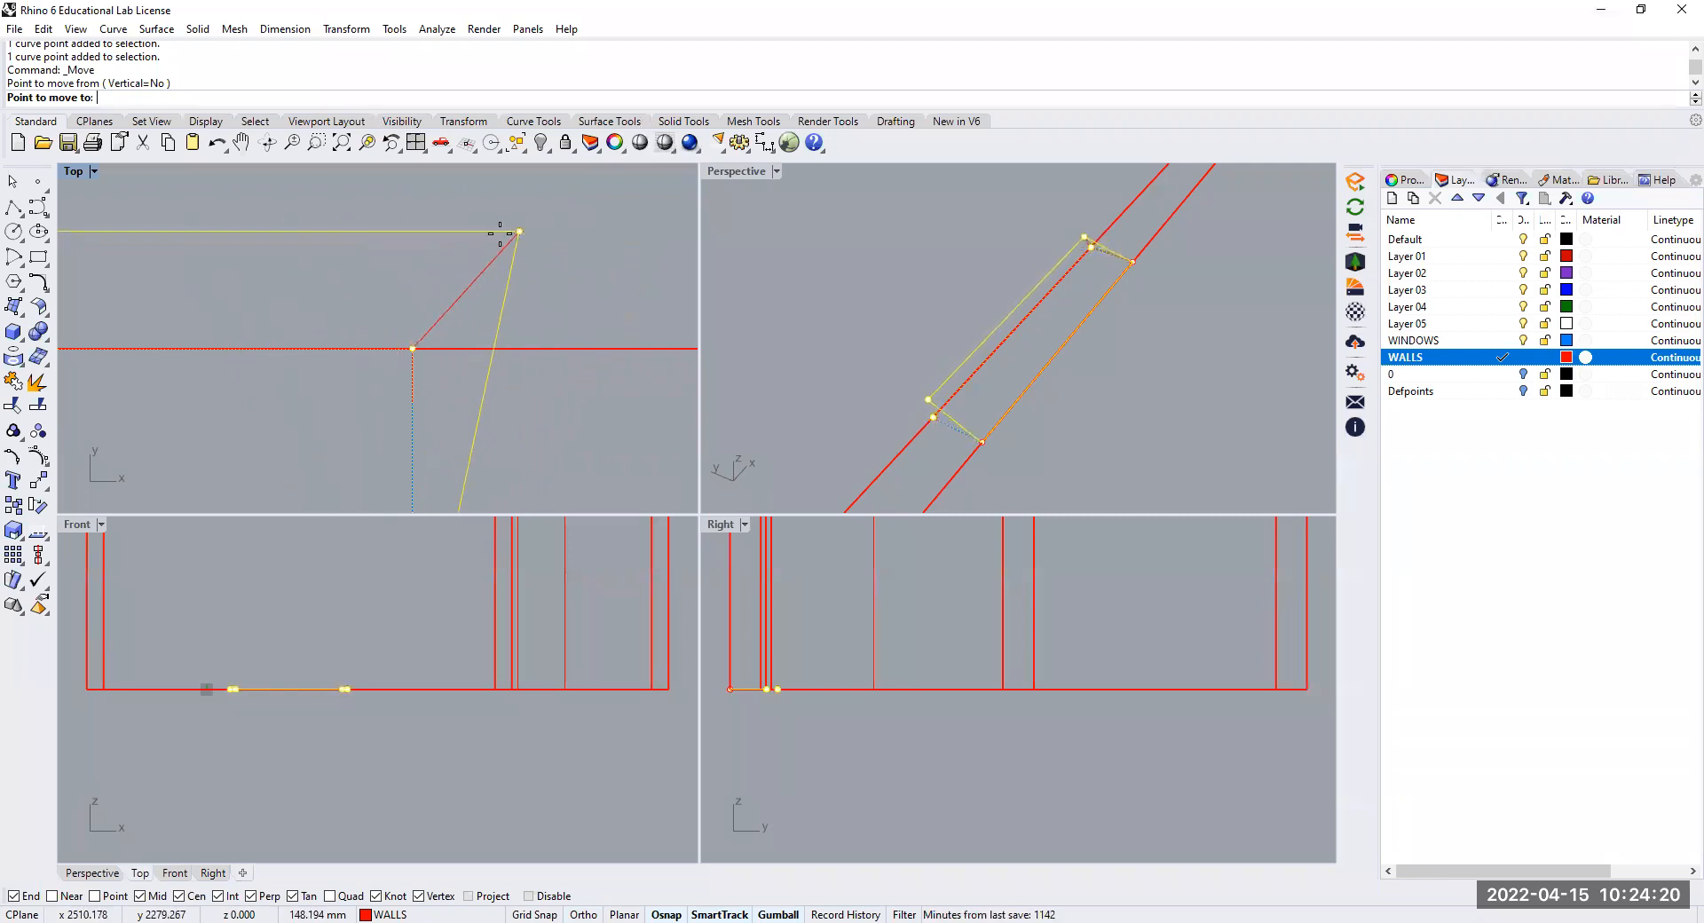
{"action": "key", "text": "shift"}
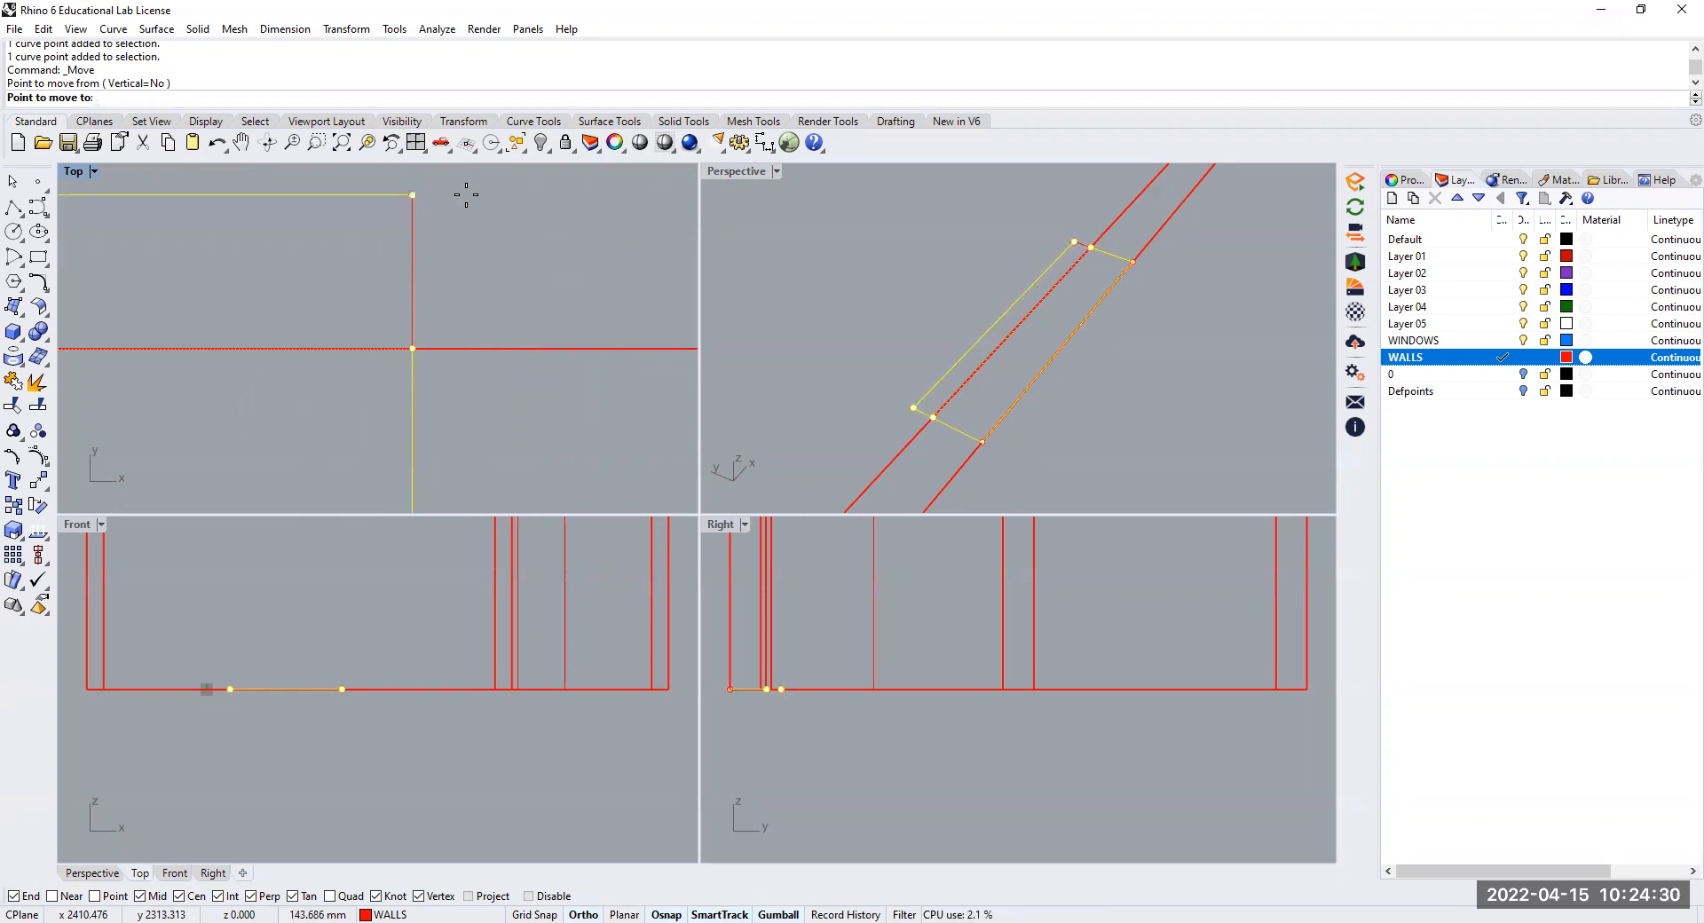
{"action": "left_click", "coordinate": [466, 195]}
Move the two outer corner points of the window rectangle straight outward, past the wall's outer face
{"action": "scroll", "coordinate": [475, 368], "scroll_direction": "down", "scroll_amount": 3}
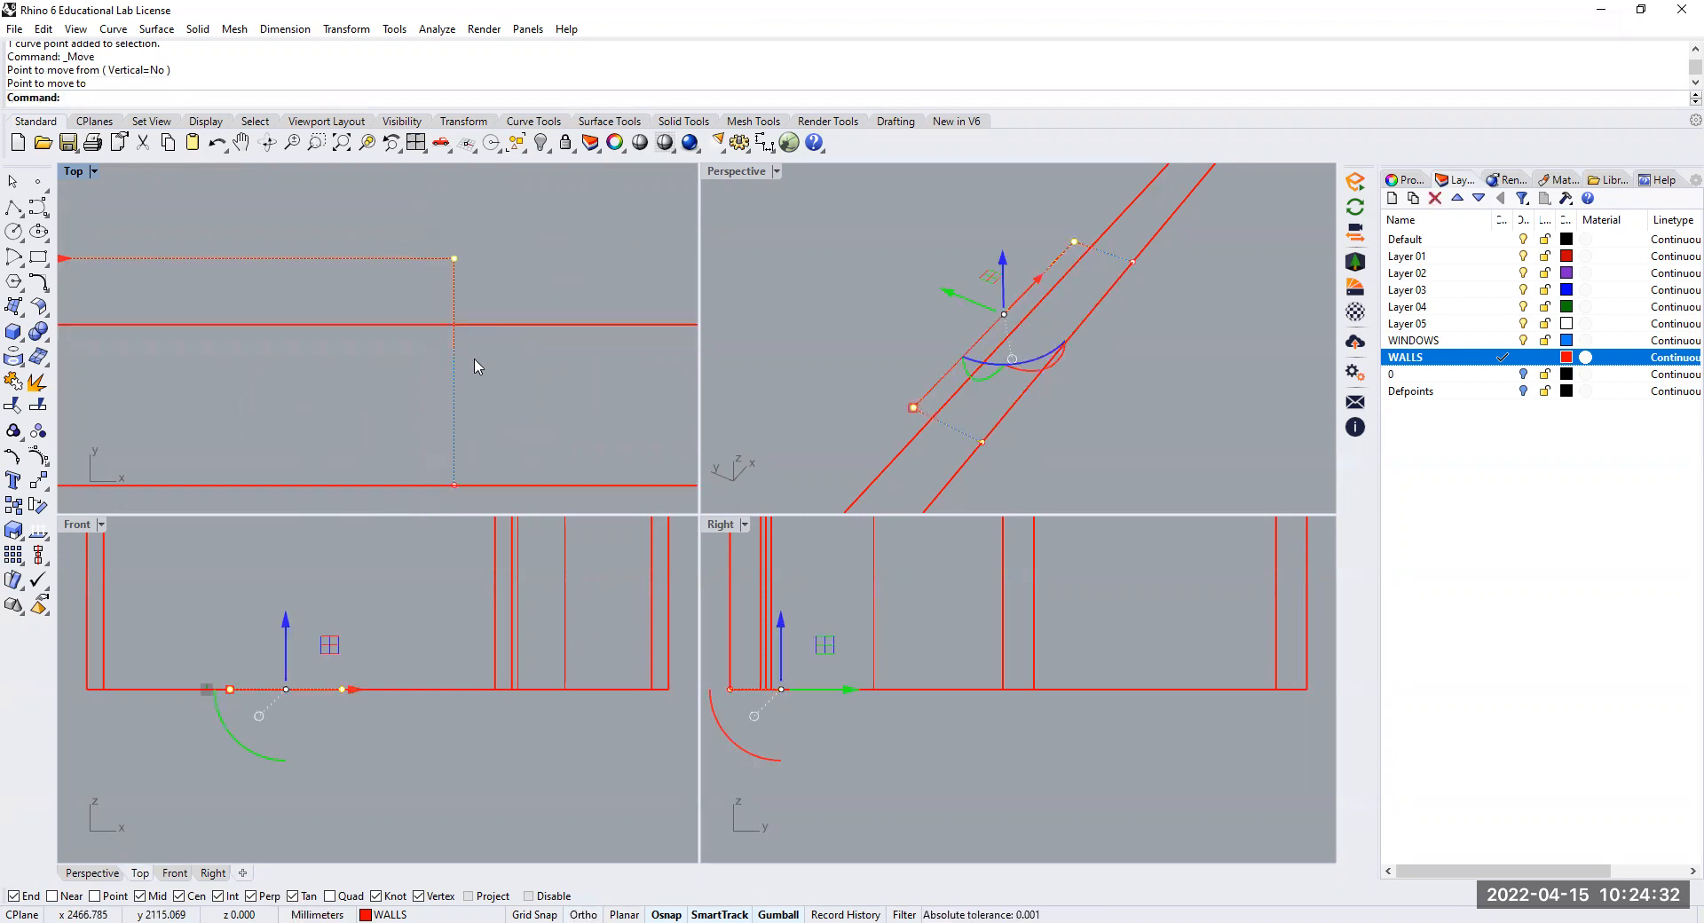
{"action": "scroll", "coordinate": [451, 439], "scroll_direction": "down", "scroll_amount": 2}
{"action": "left_click", "coordinate": [451, 440]}
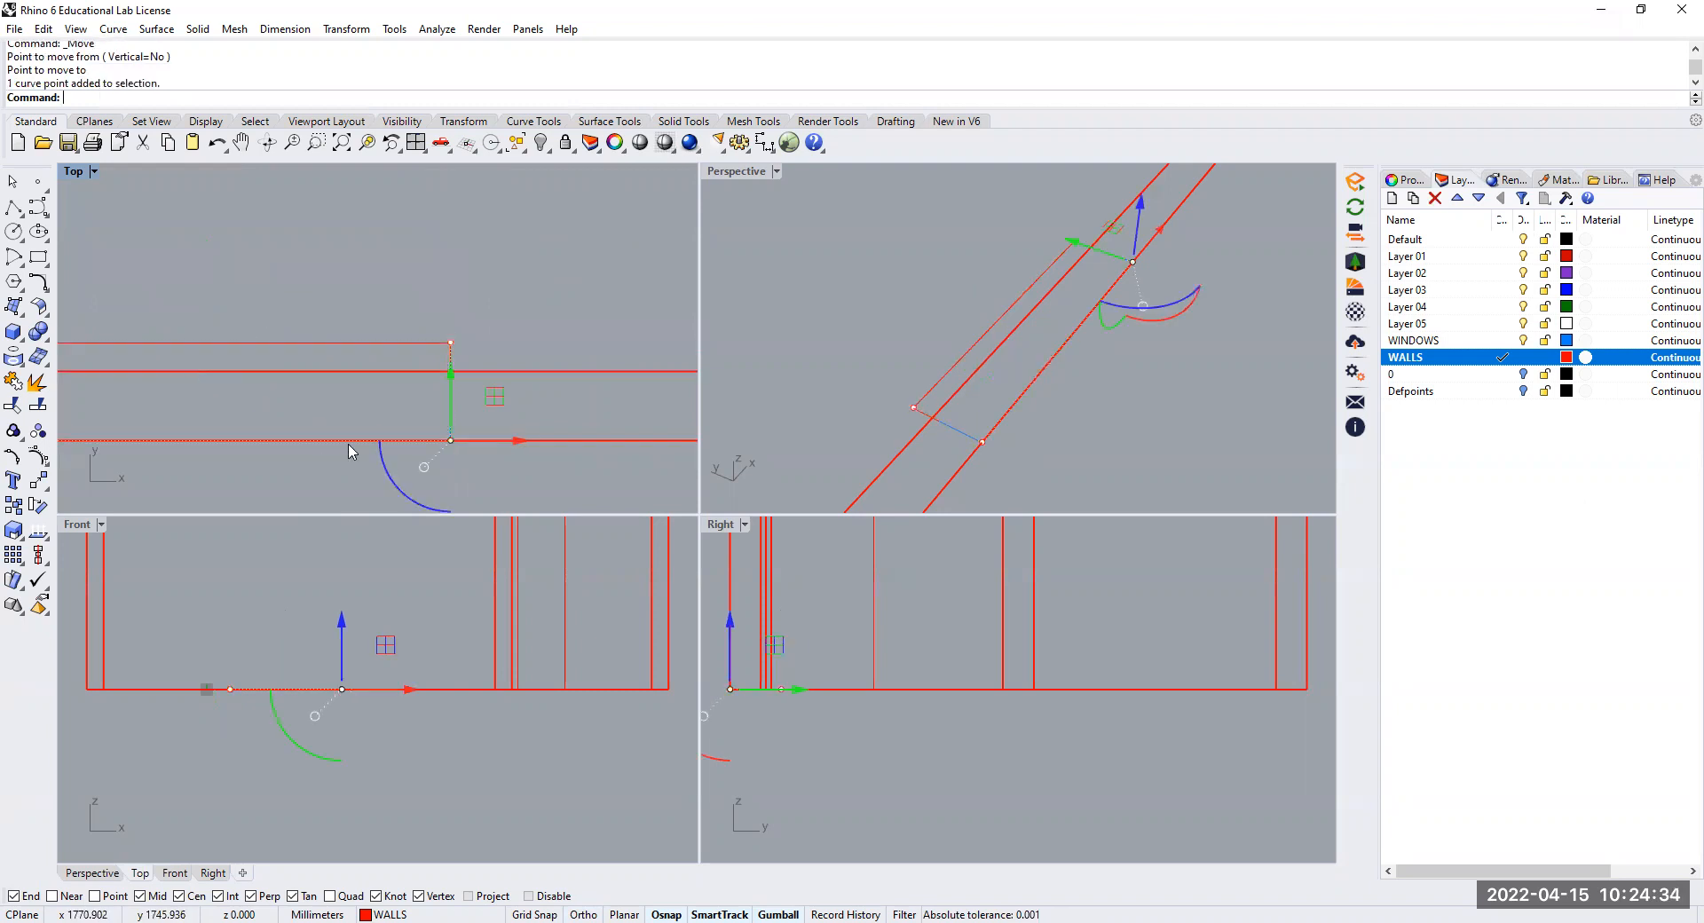
{"action": "right_click_drag", "start_coordinate": [247, 422], "coordinate": [378, 395]}
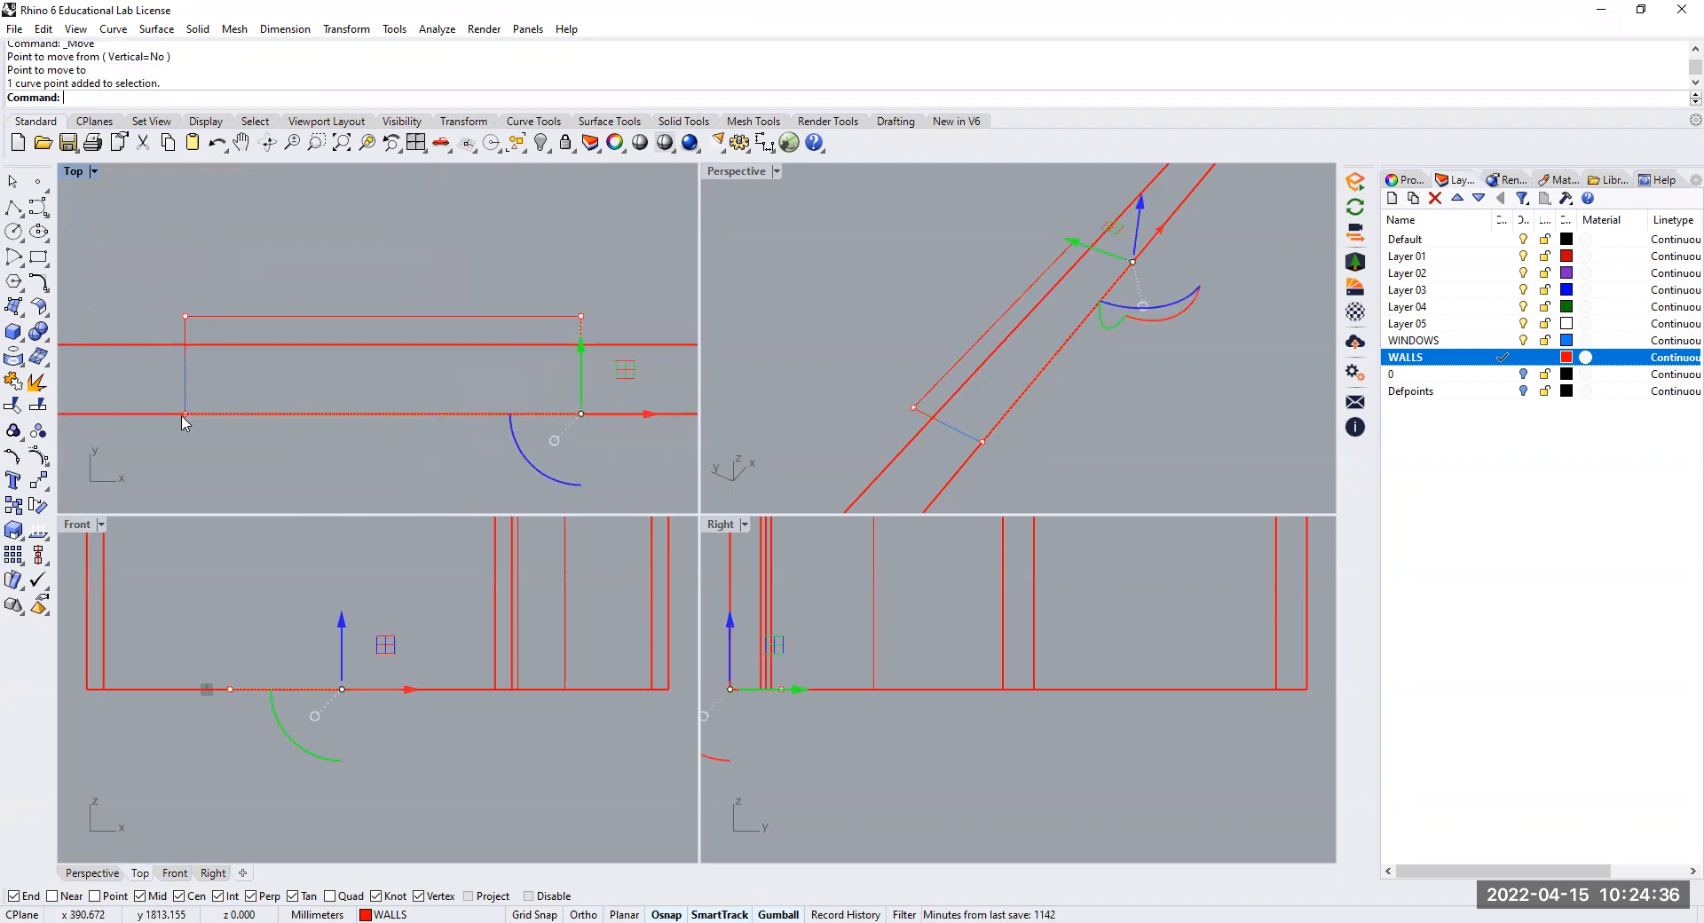
{"action": "left_click", "coordinate": [184, 415], "text": "shift"}
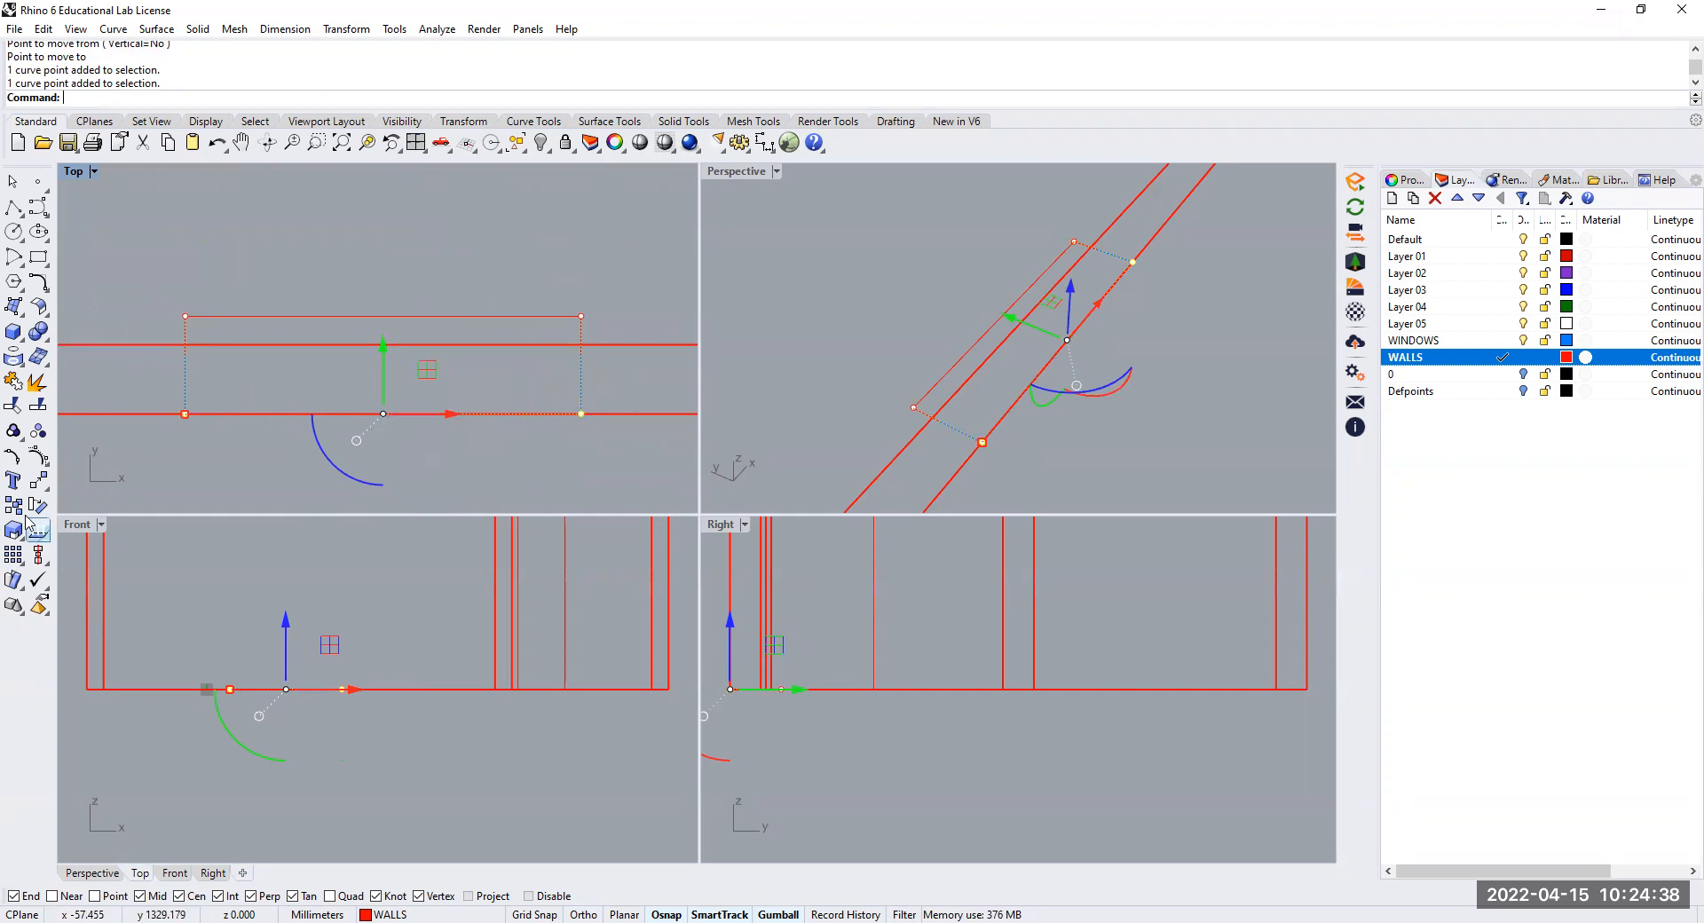
{"action": "left_click", "coordinate": [37, 482]}
{"action": "left_click", "coordinate": [358, 446]}
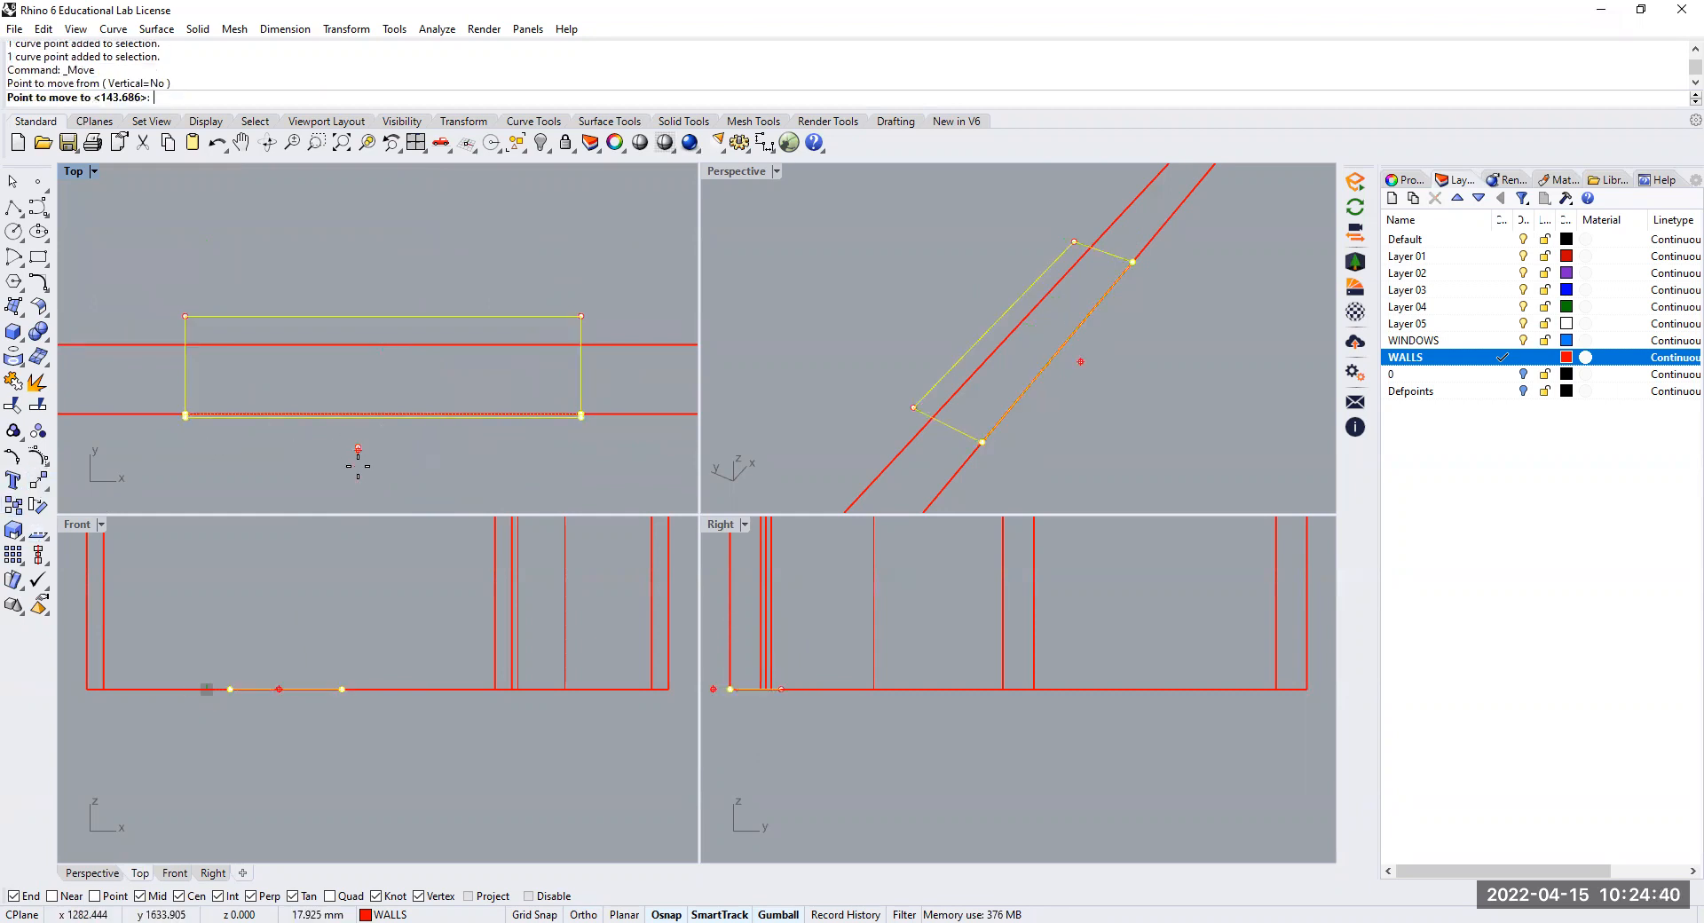
{"action": "left_click", "coordinate": [359, 495], "text": "shift"}
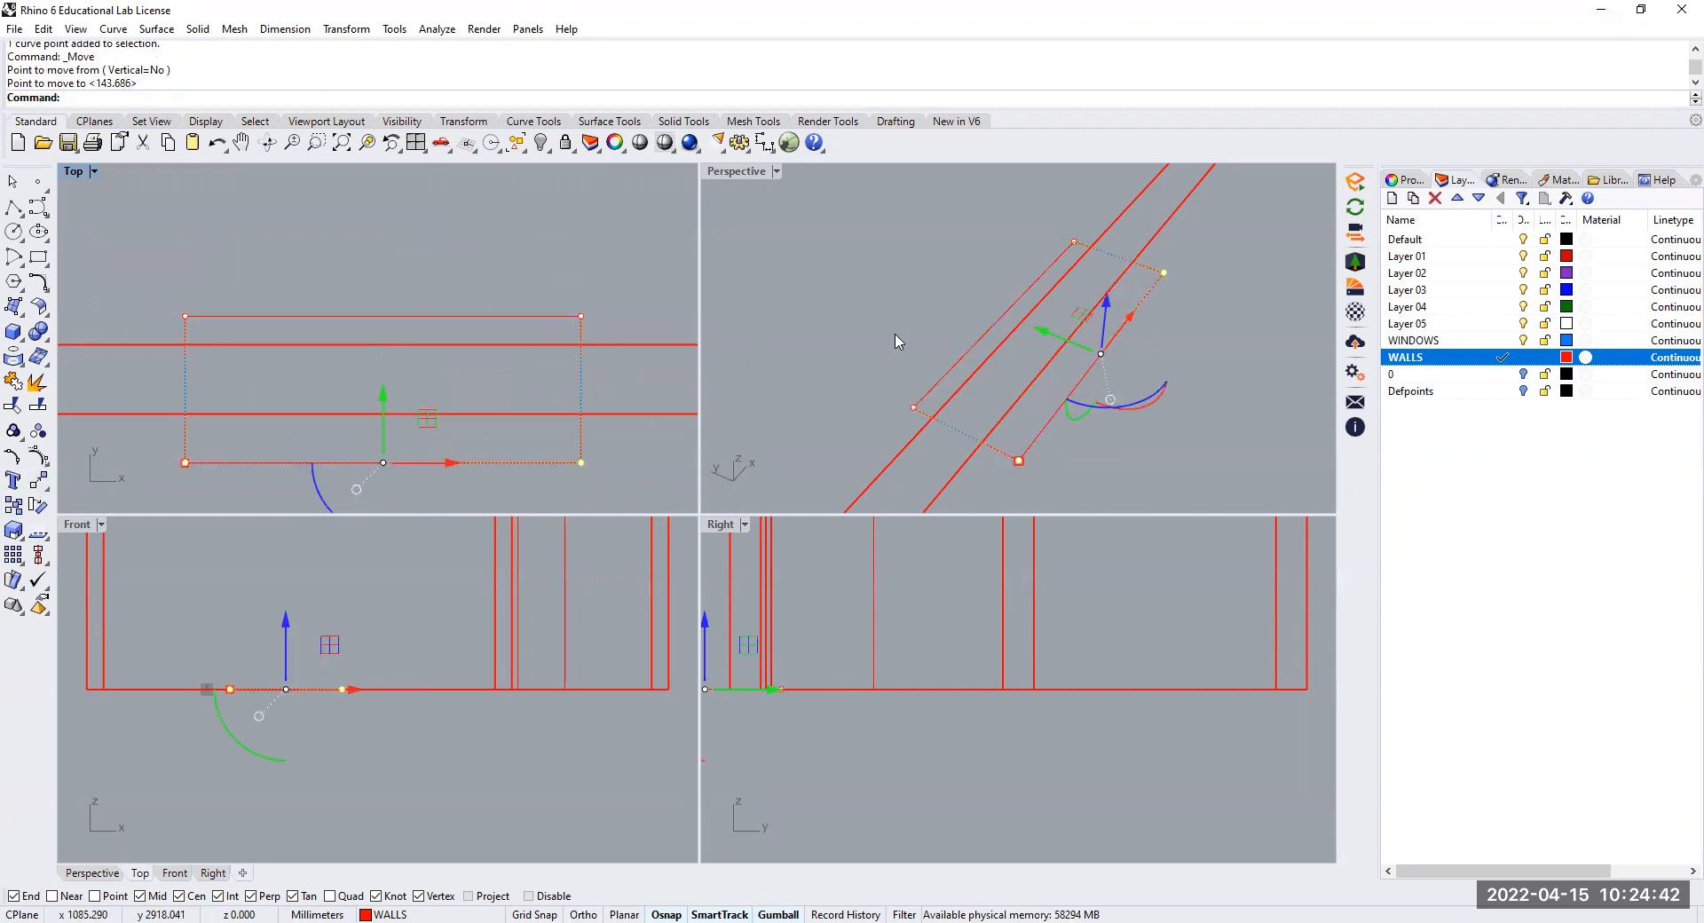
{"action": "key", "text": "Escape"}
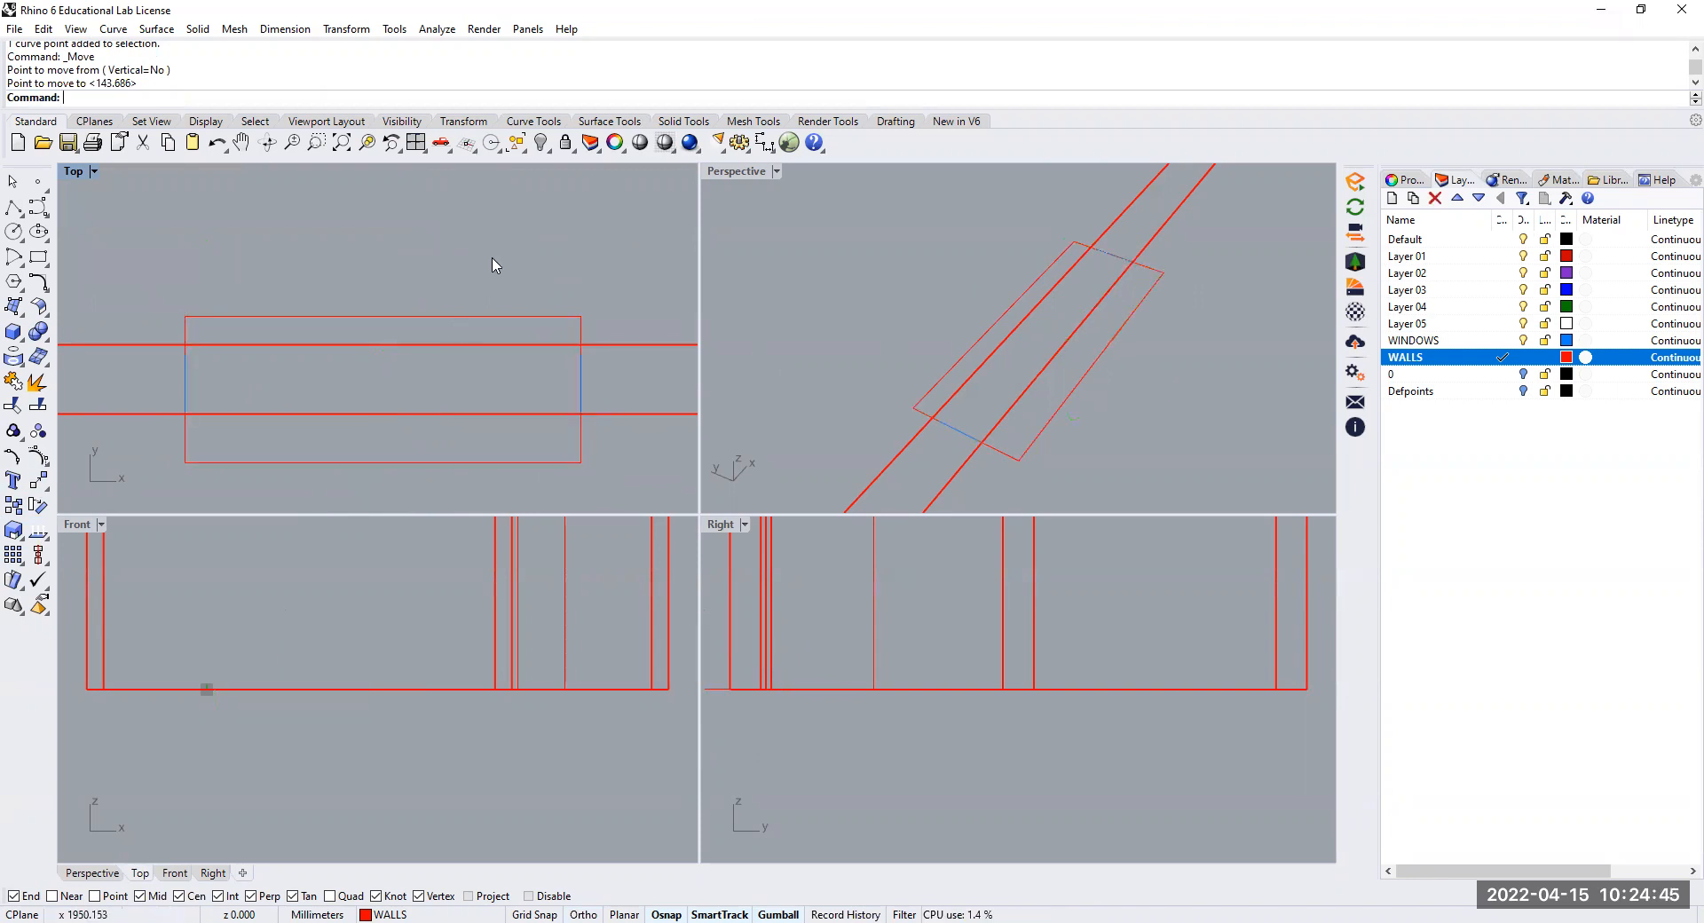
Make WINDOWS the current layer
{"action": "left_click", "coordinate": [473, 317]}
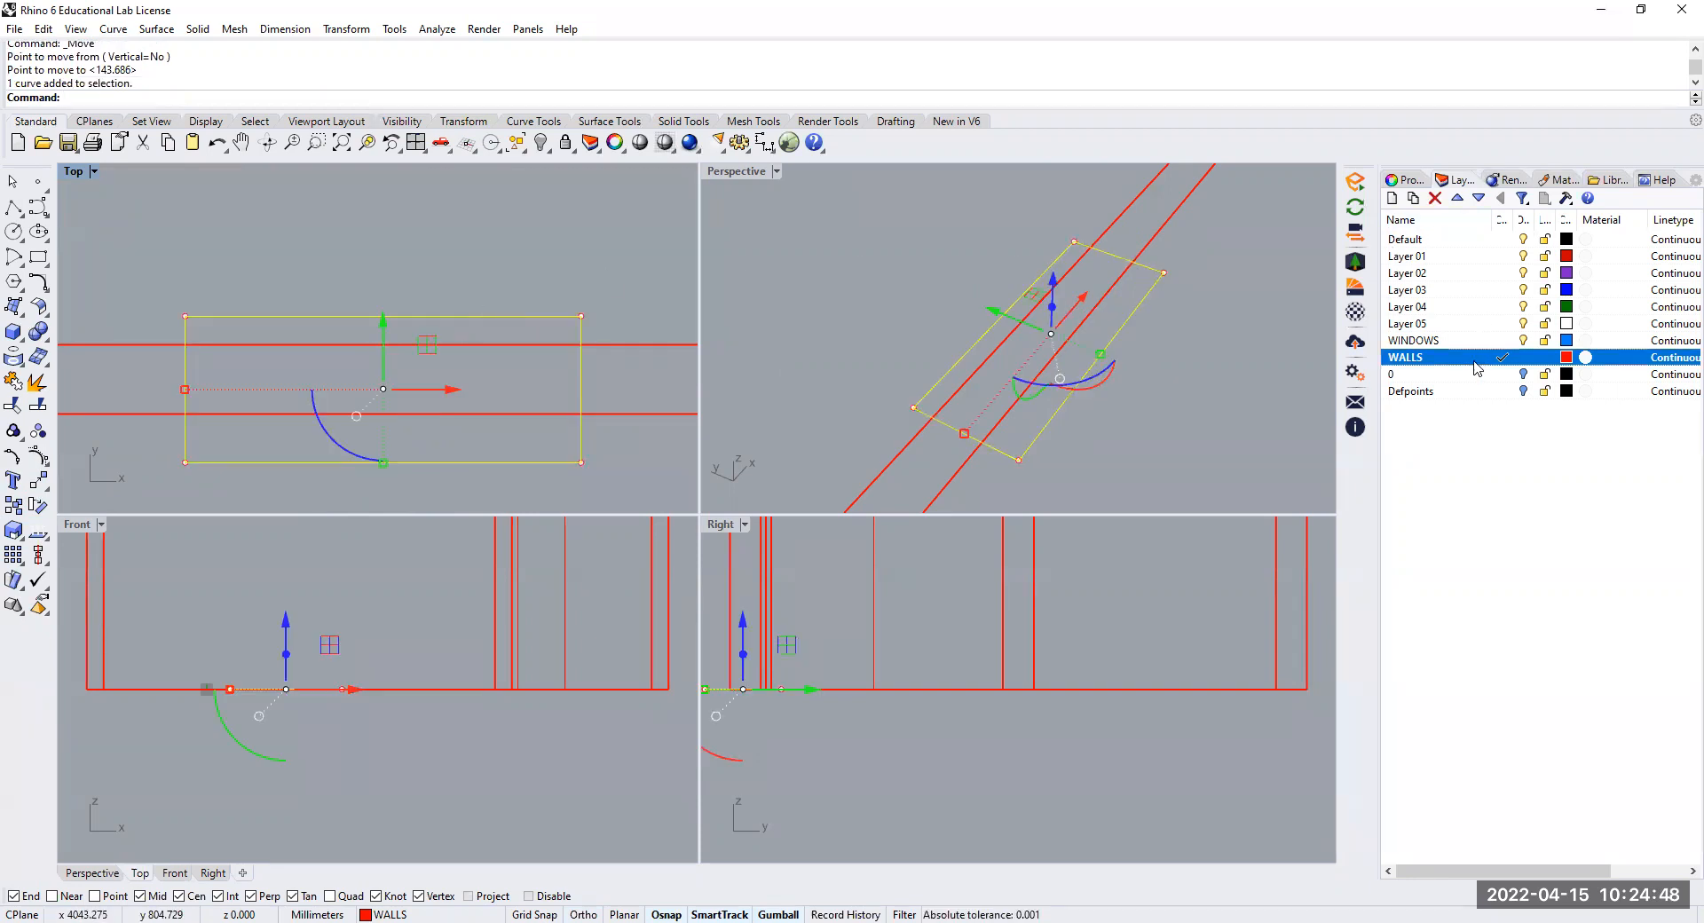
{"action": "left_click", "coordinate": [1502, 340]}
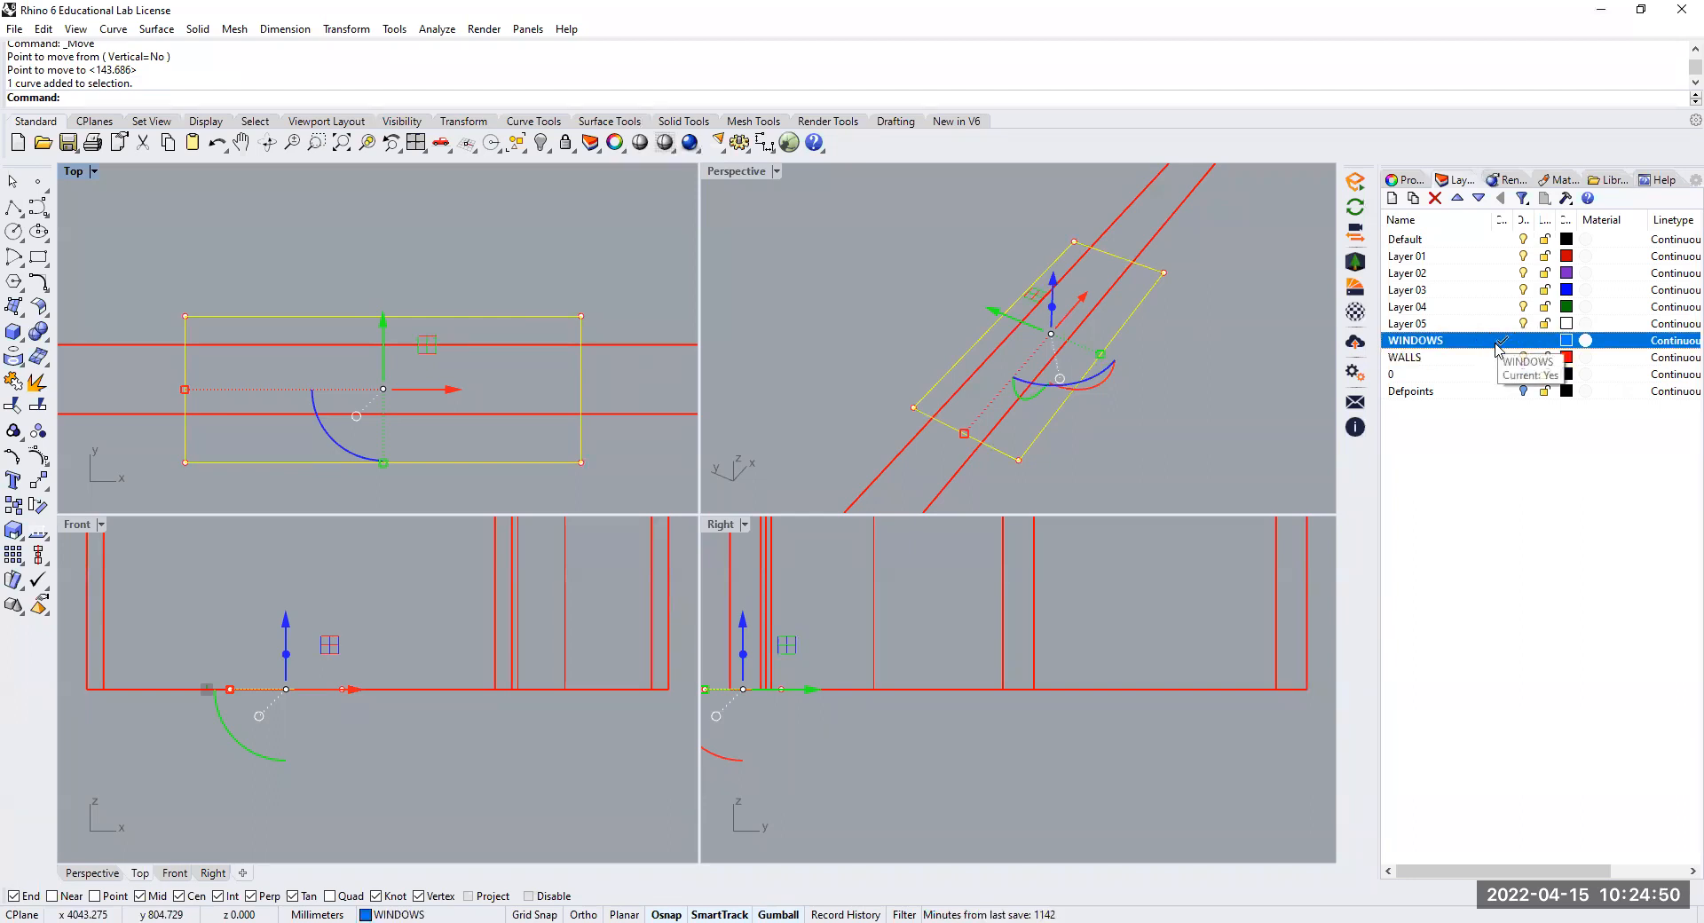
{"action": "left_click", "coordinate": [472, 250]}
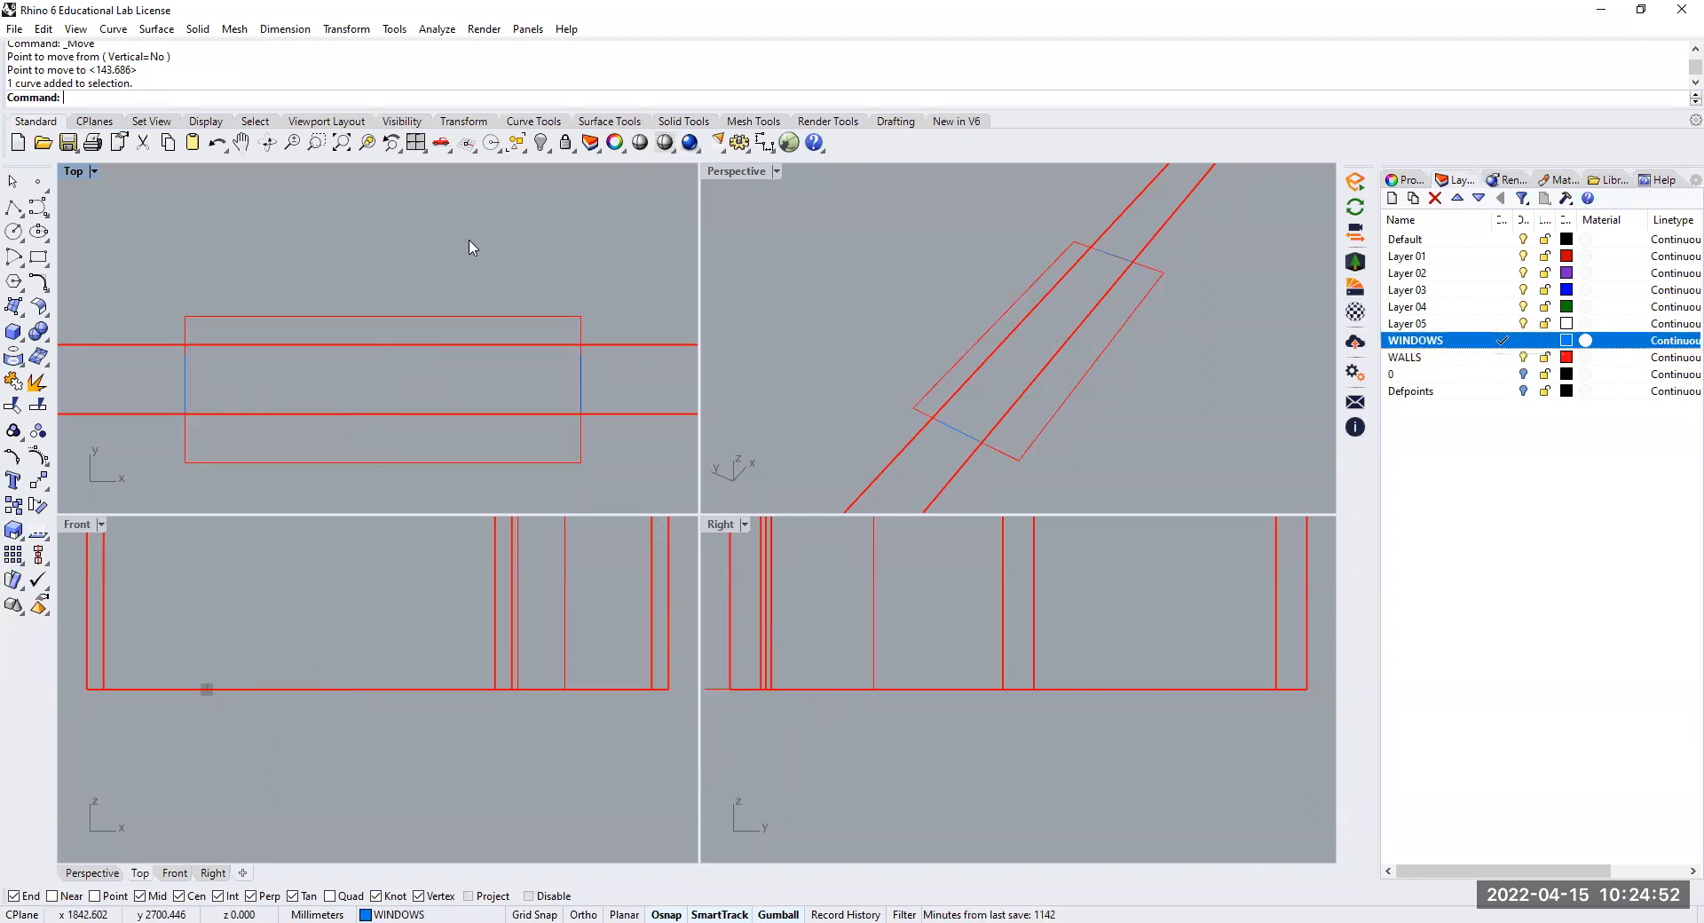
Reassign the window rectangle to the WINDOWS layer
{"action": "left_click", "coordinate": [541, 316]}
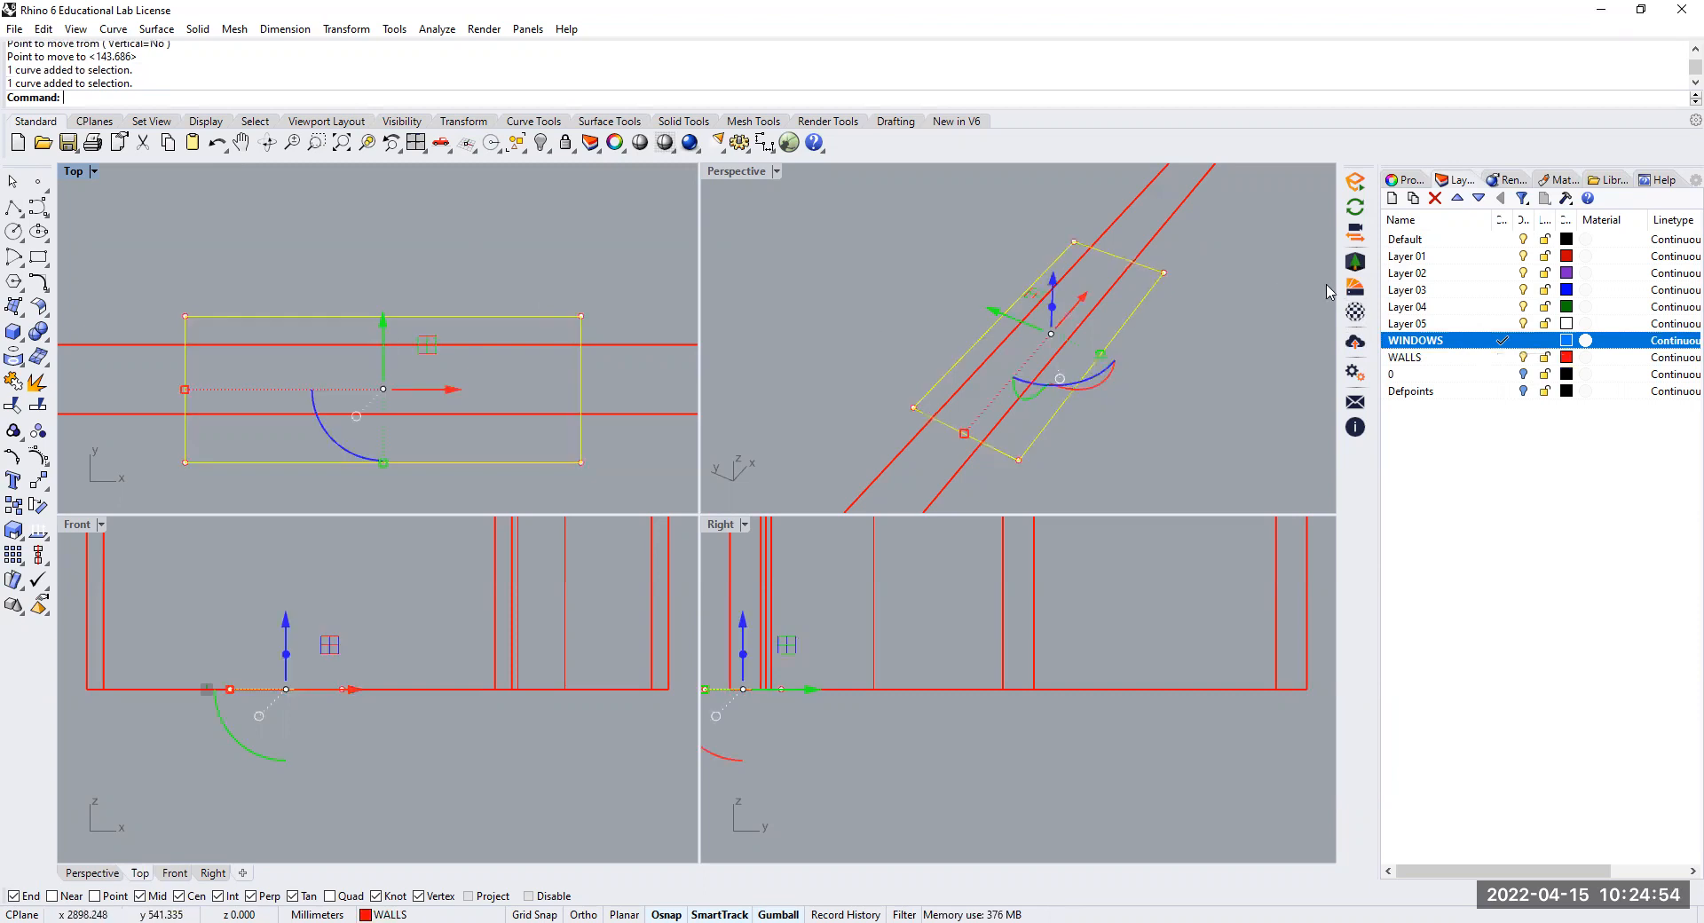
{"action": "left_click", "coordinate": [1396, 180]}
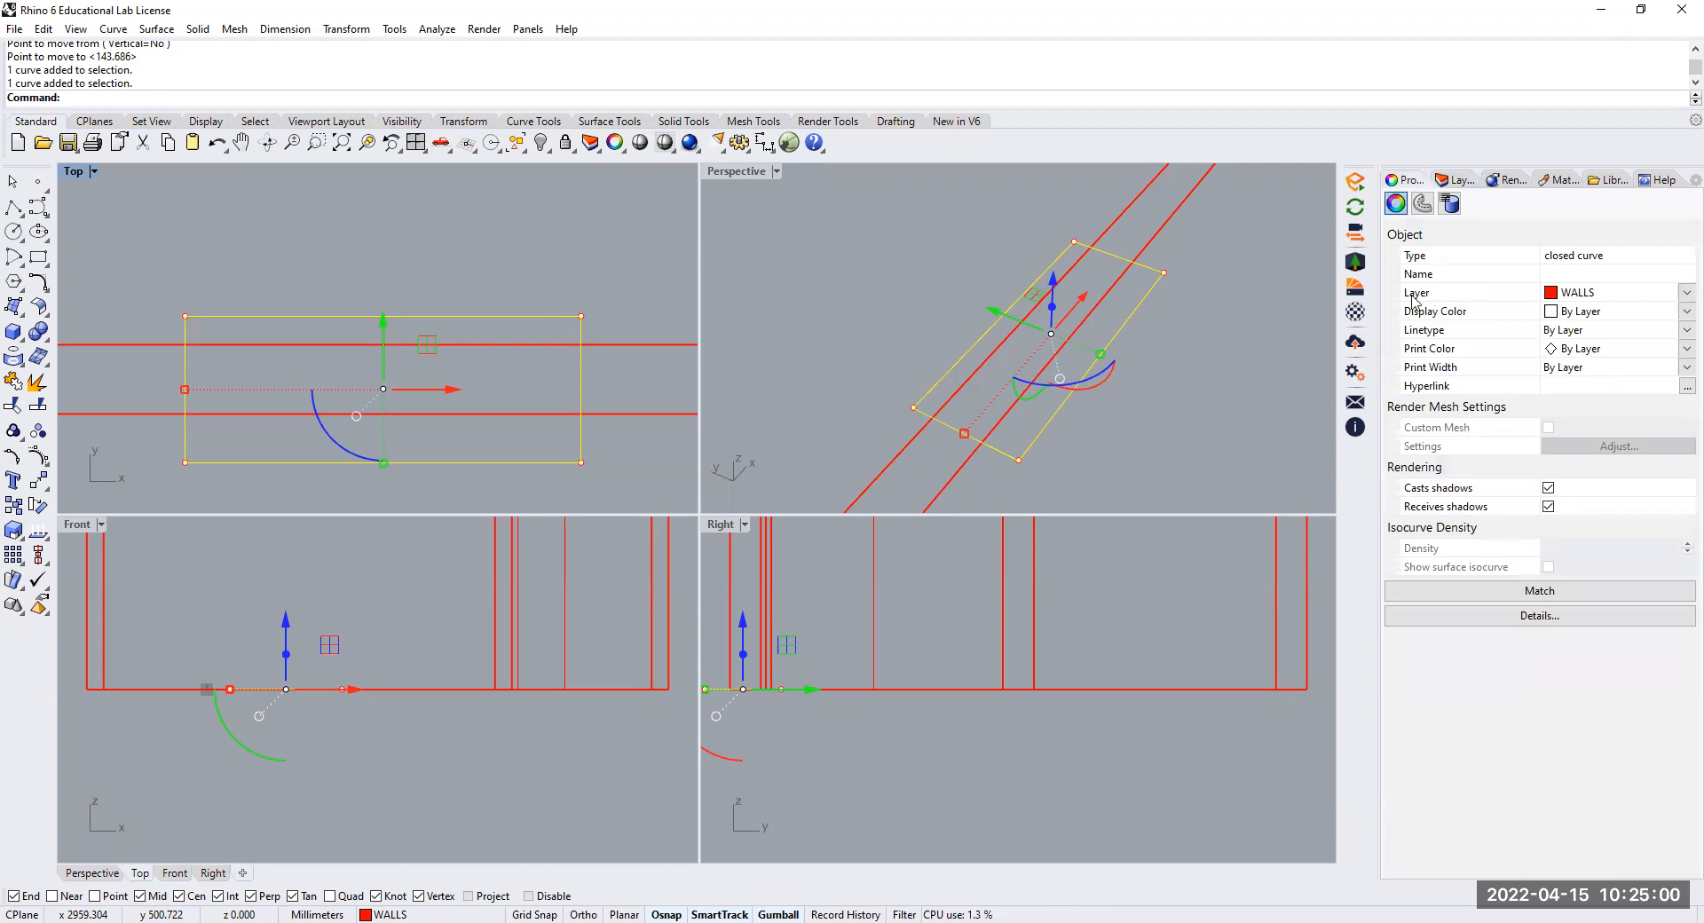
{"action": "left_click", "coordinate": [1679, 300]}
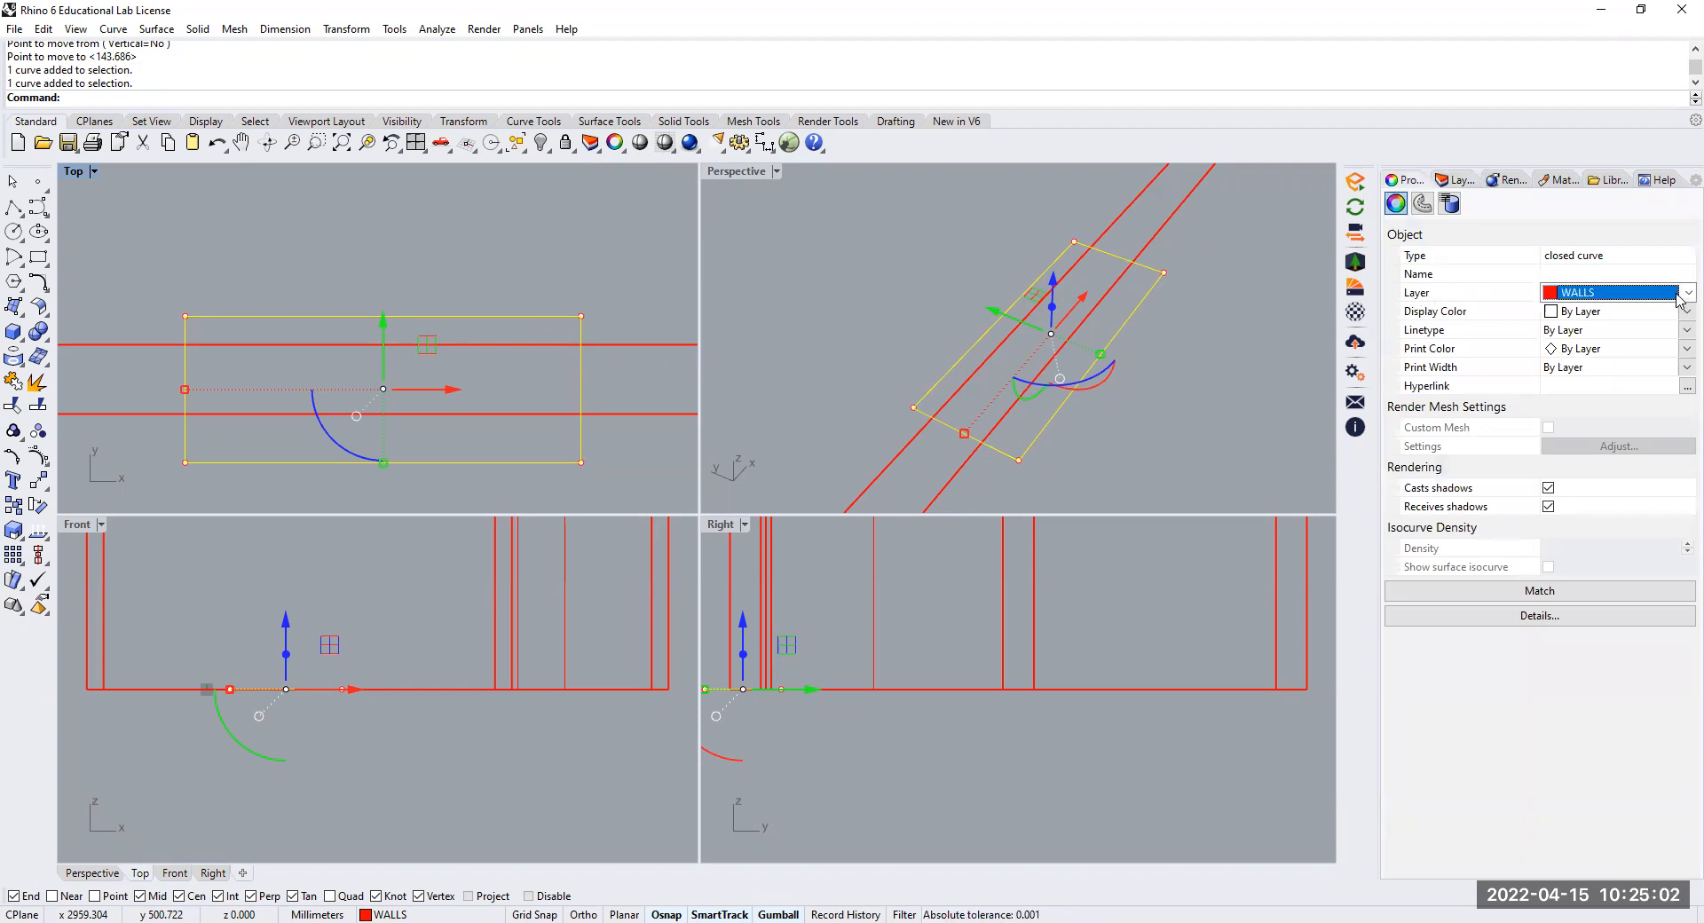
{"action": "left_click", "coordinate": [1685, 294]}
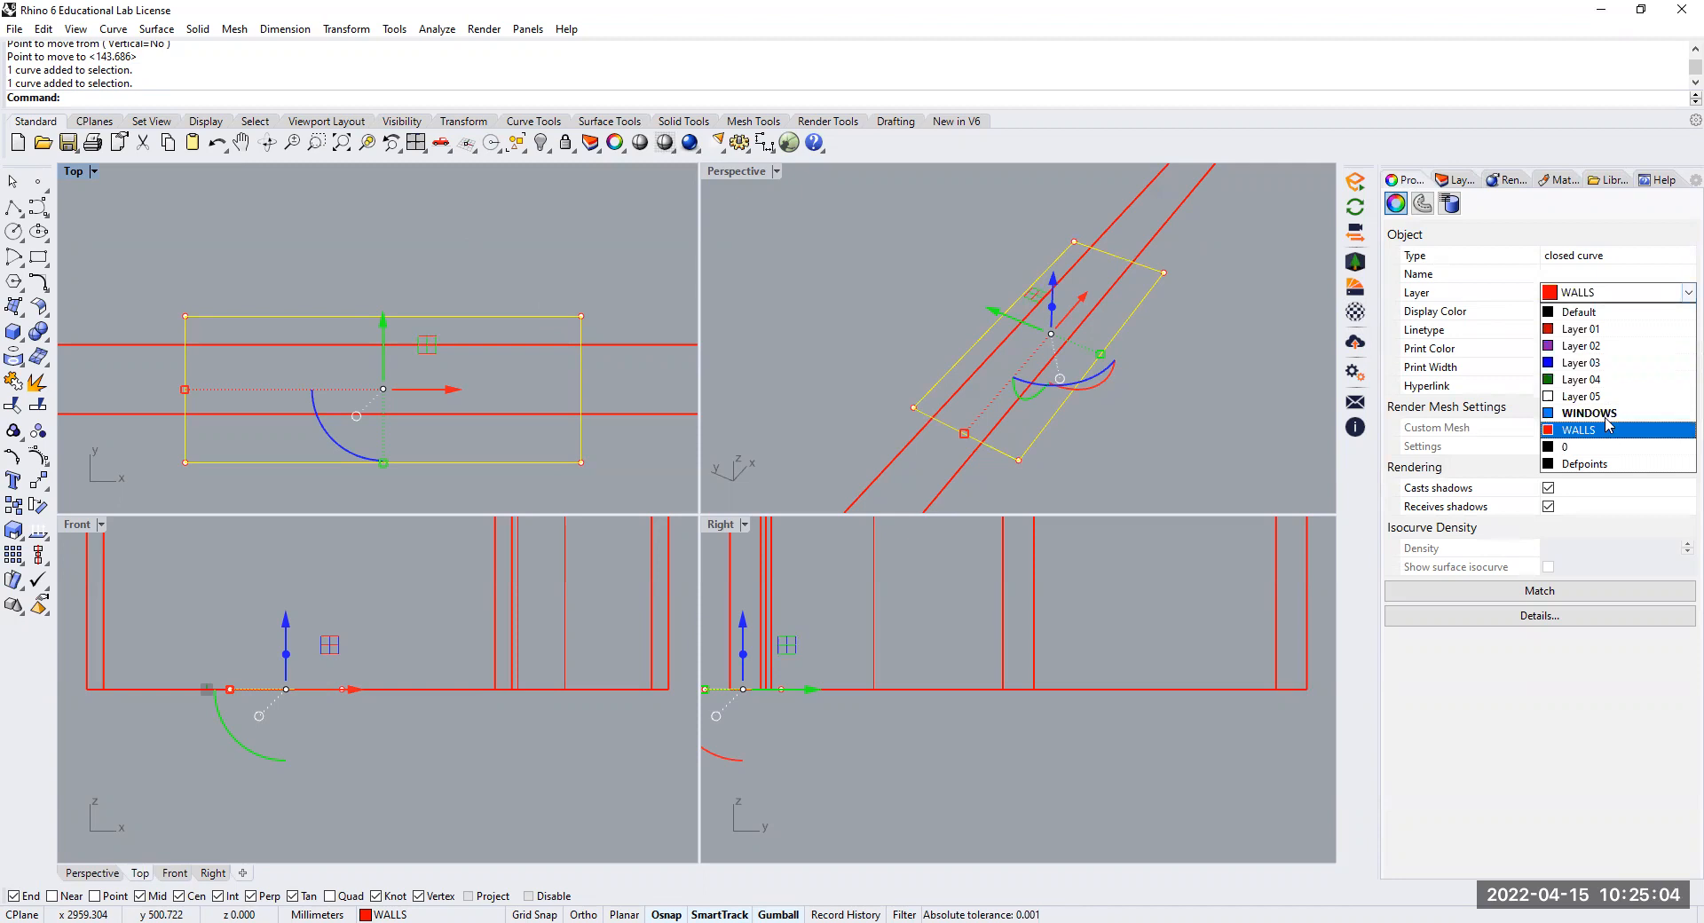
{"action": "left_click", "coordinate": [1606, 413]}
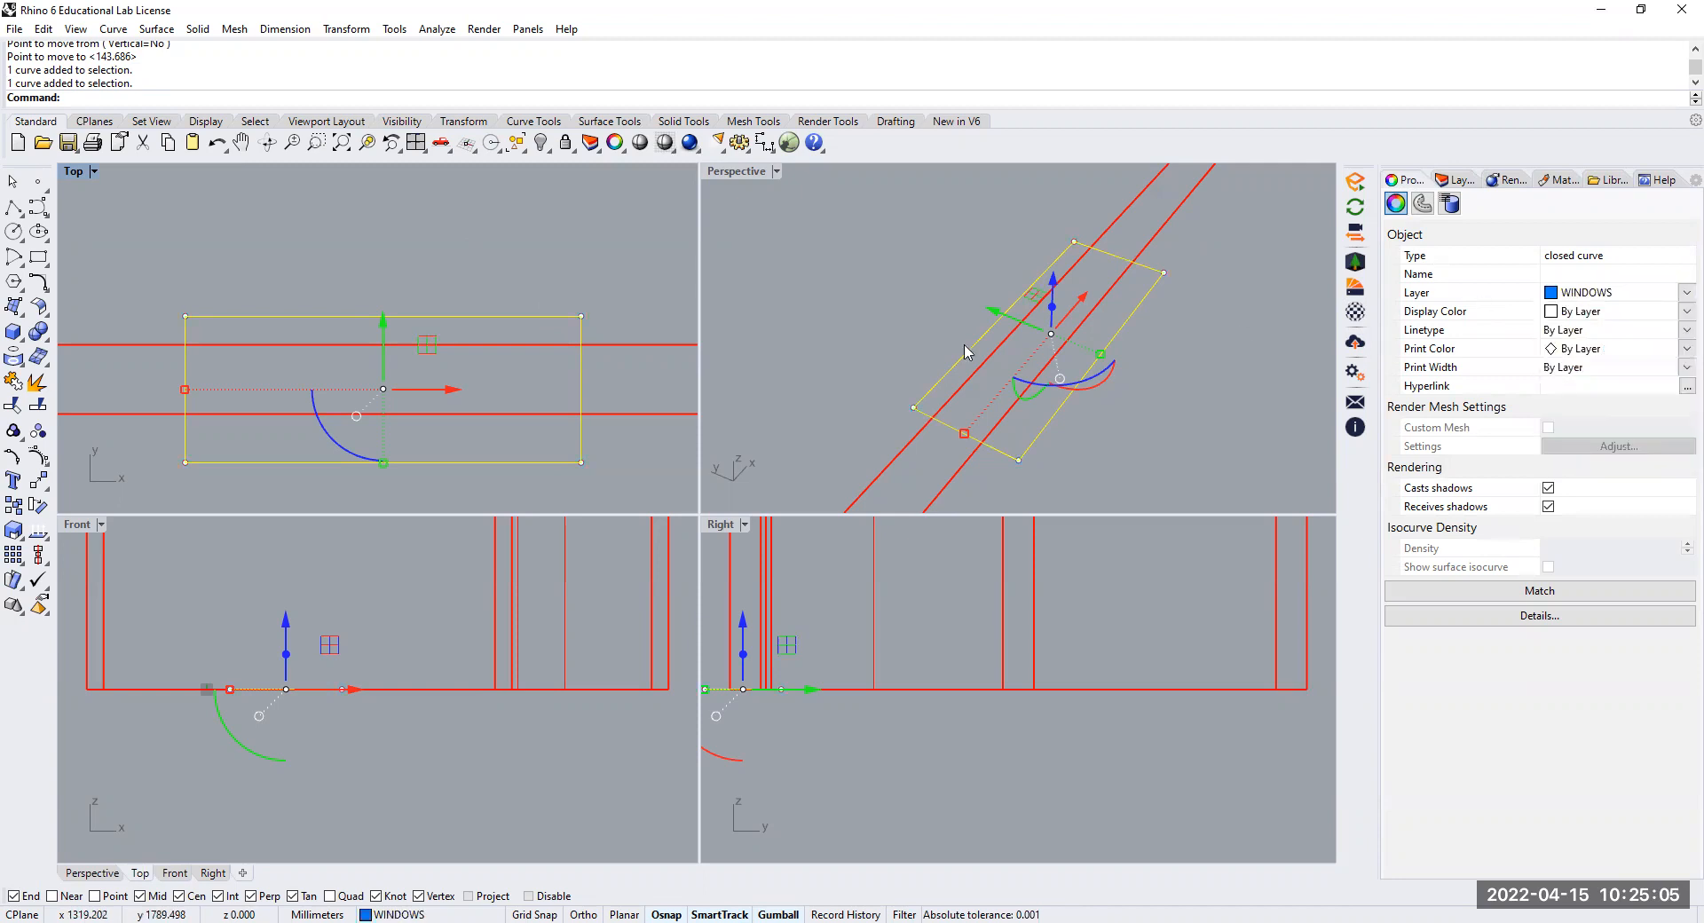
{"action": "left_click", "coordinate": [579, 286]}
{"action": "left_click", "coordinate": [1455, 180]}
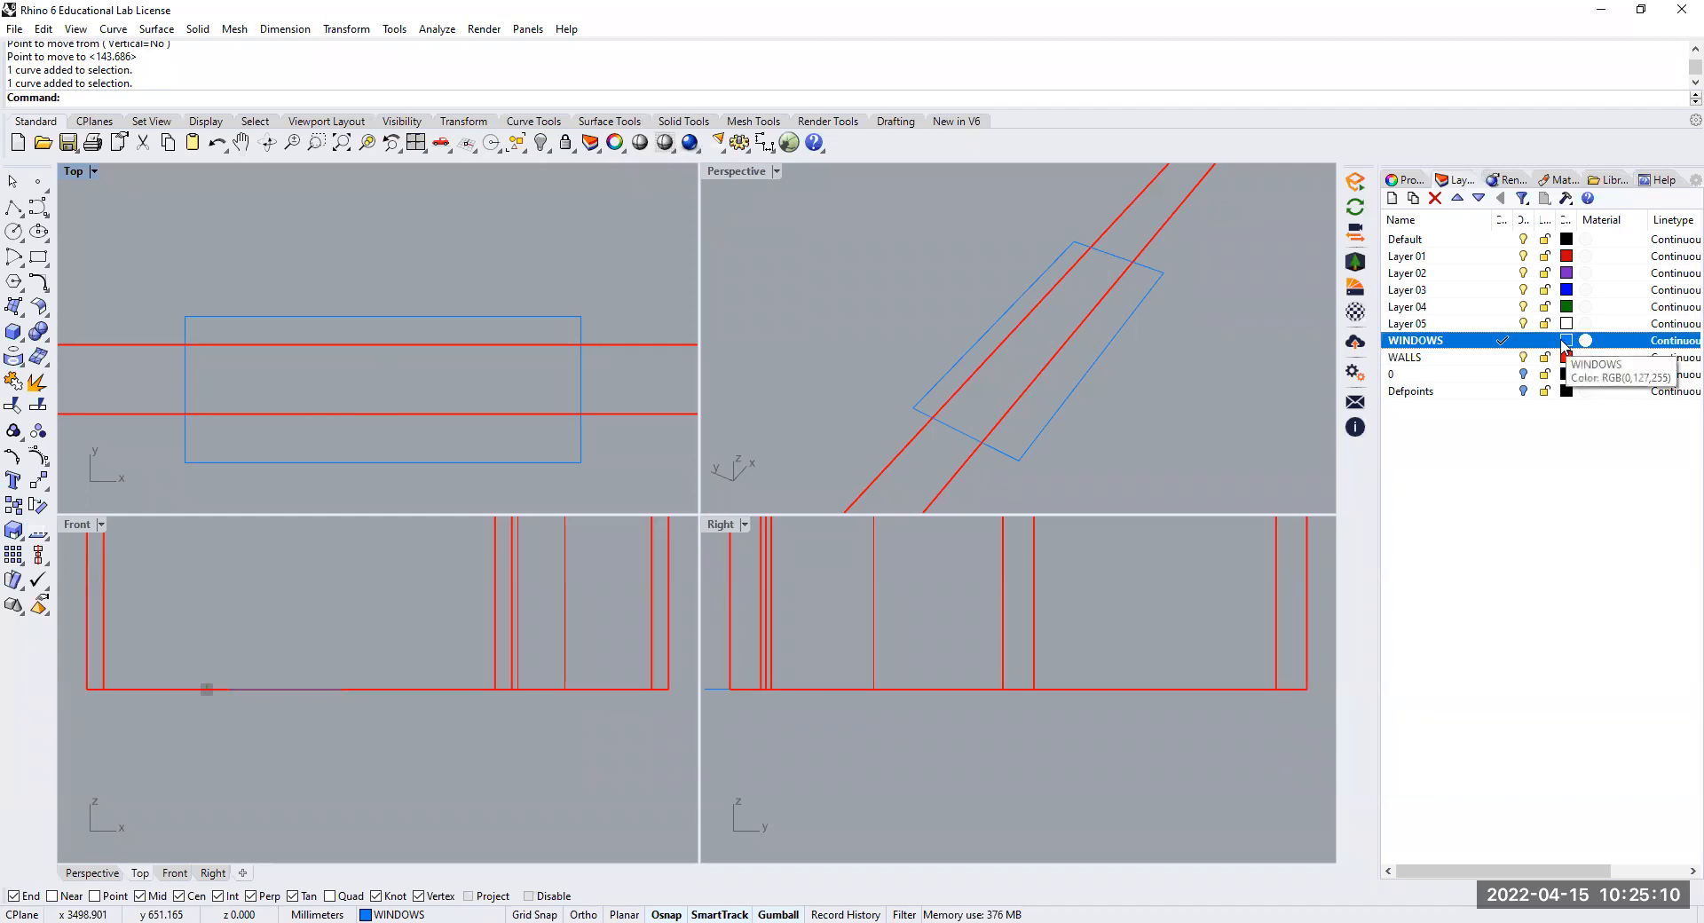
Extrude the window rectangle straight up into a closed solid block 1000 mm high
{"action": "left_click", "coordinate": [198, 28]}
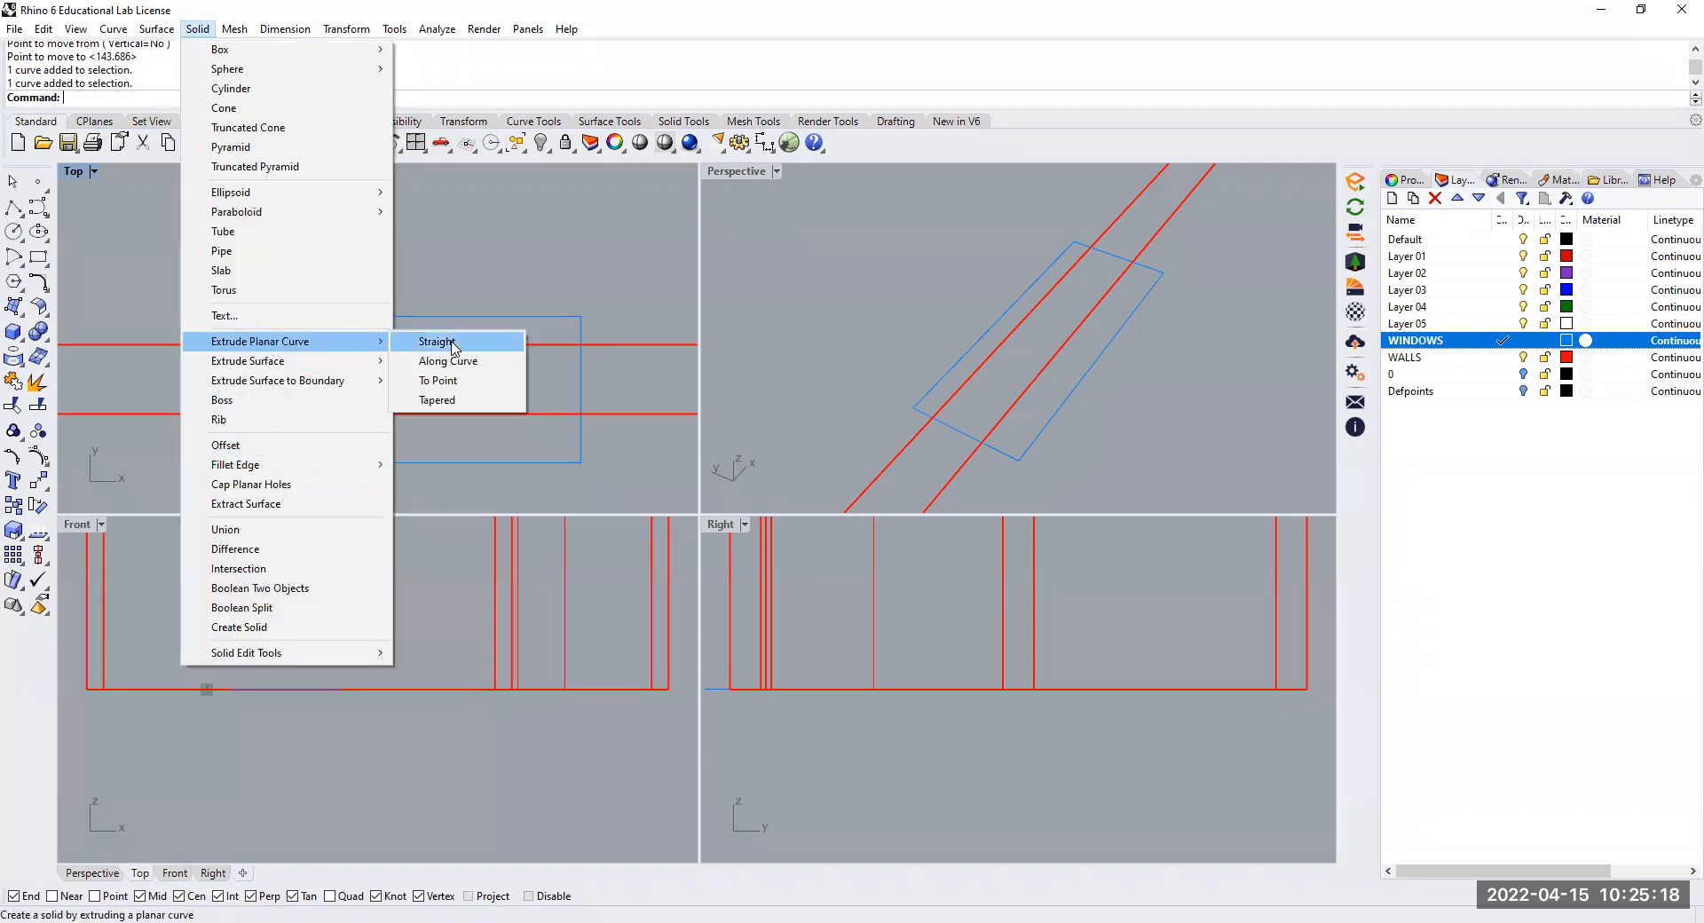
{"action": "left_click", "coordinate": [453, 343]}
{"action": "left_click", "coordinate": [460, 316]}
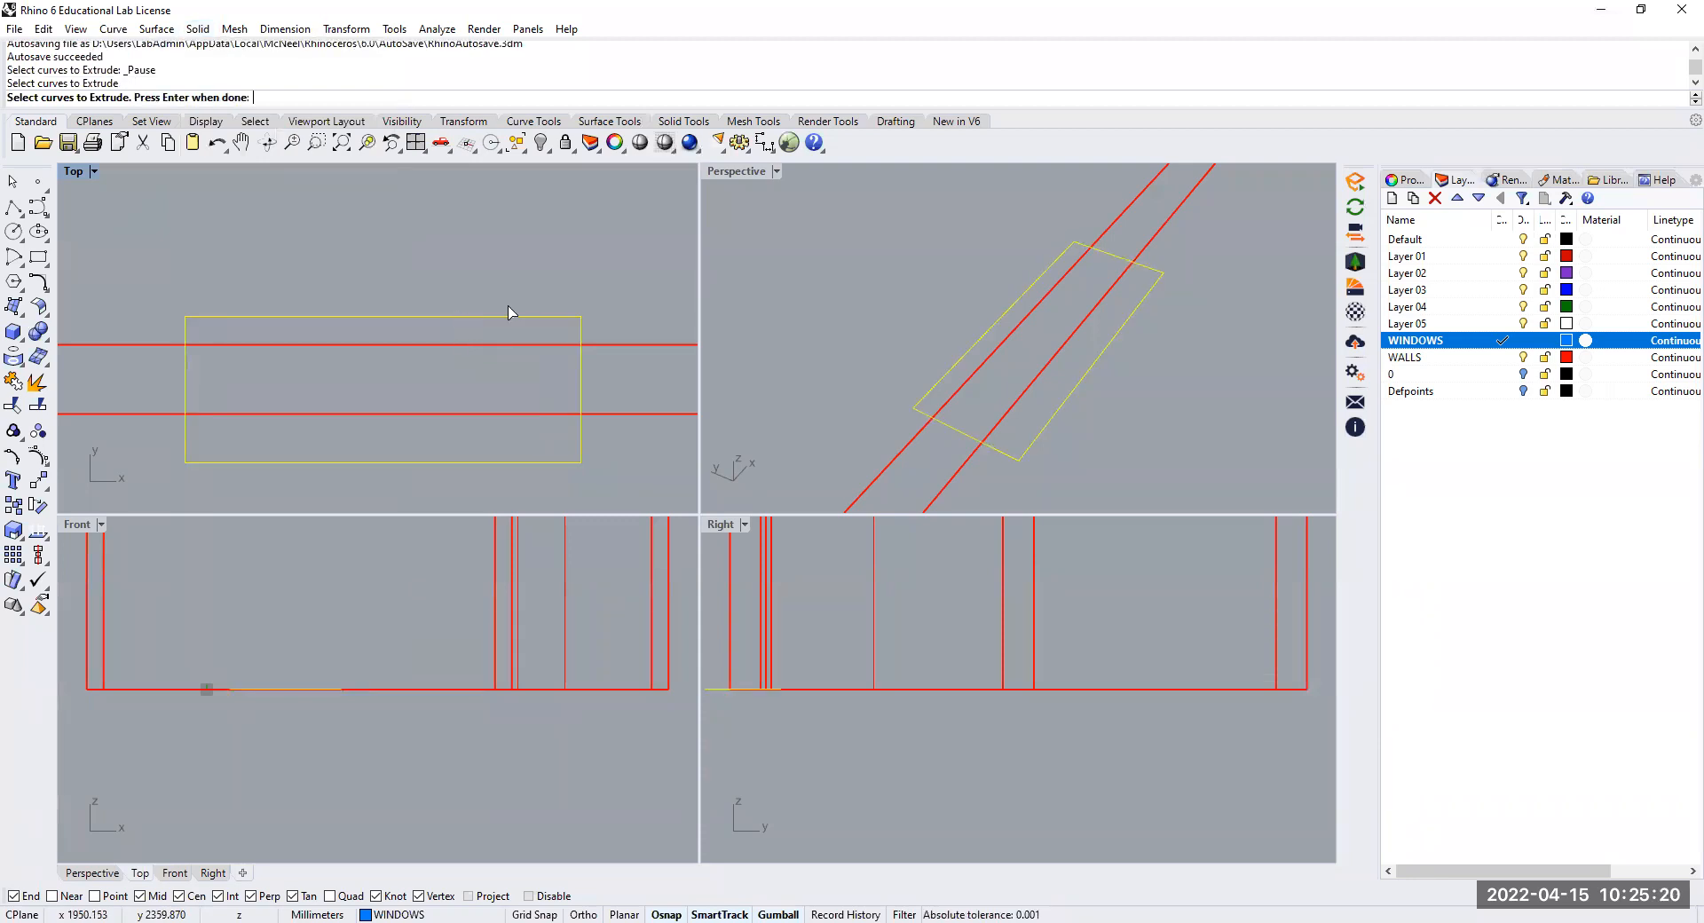
{"action": "key", "text": "Return"}
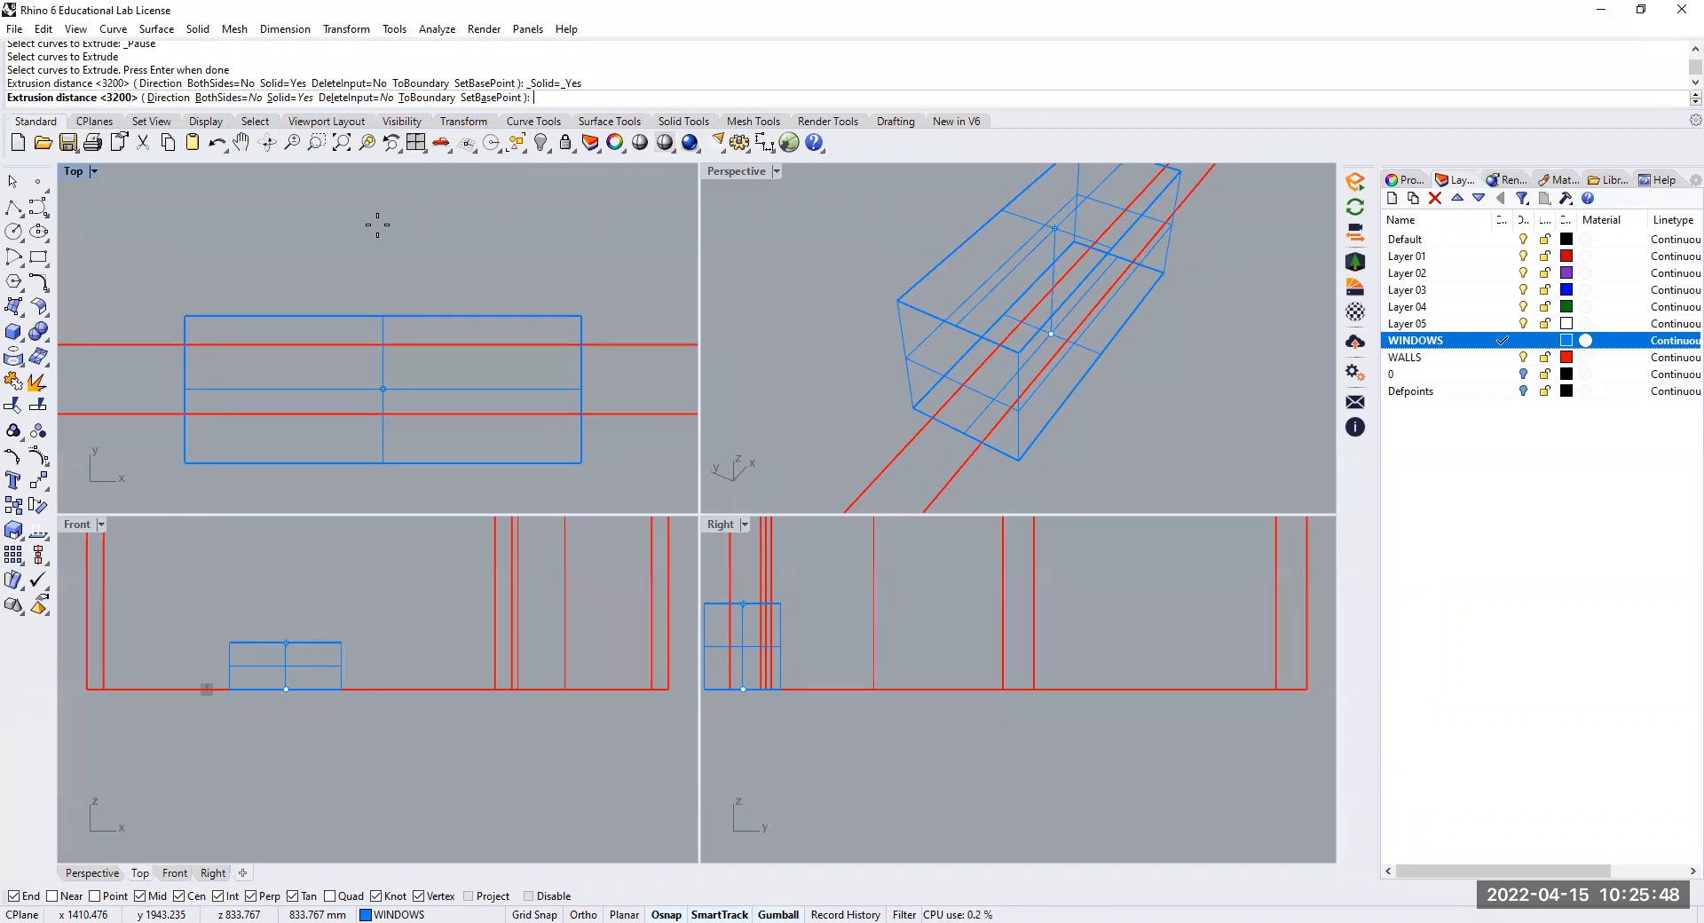
{"action": "type", "text": "1"}
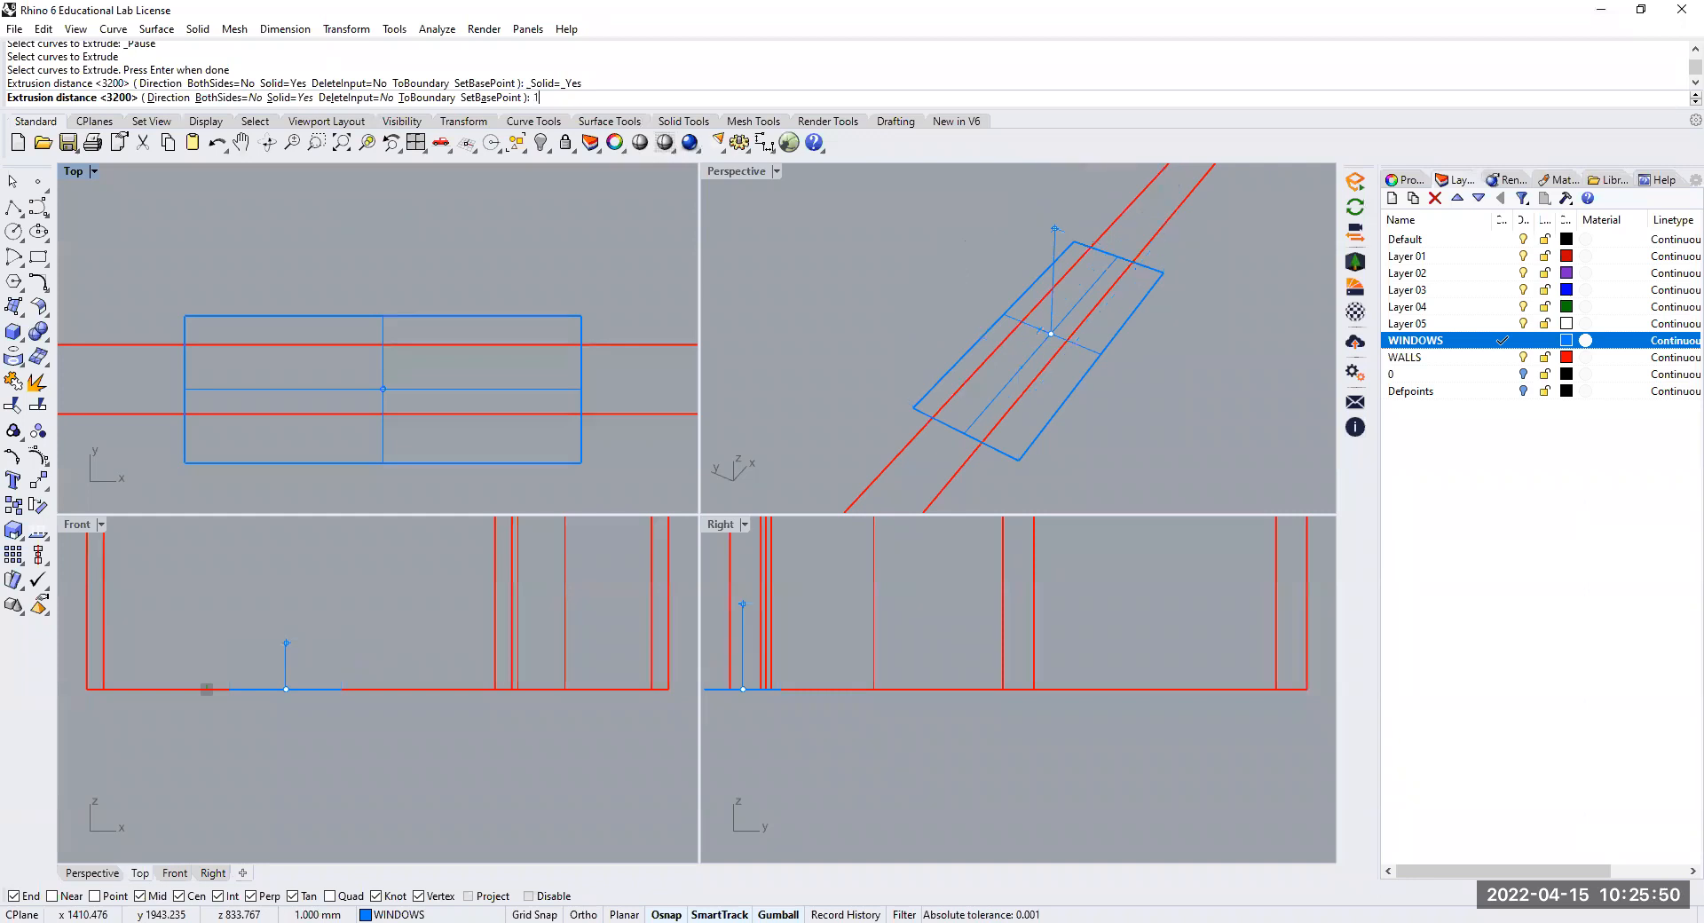
{"action": "type", "text": "000"}
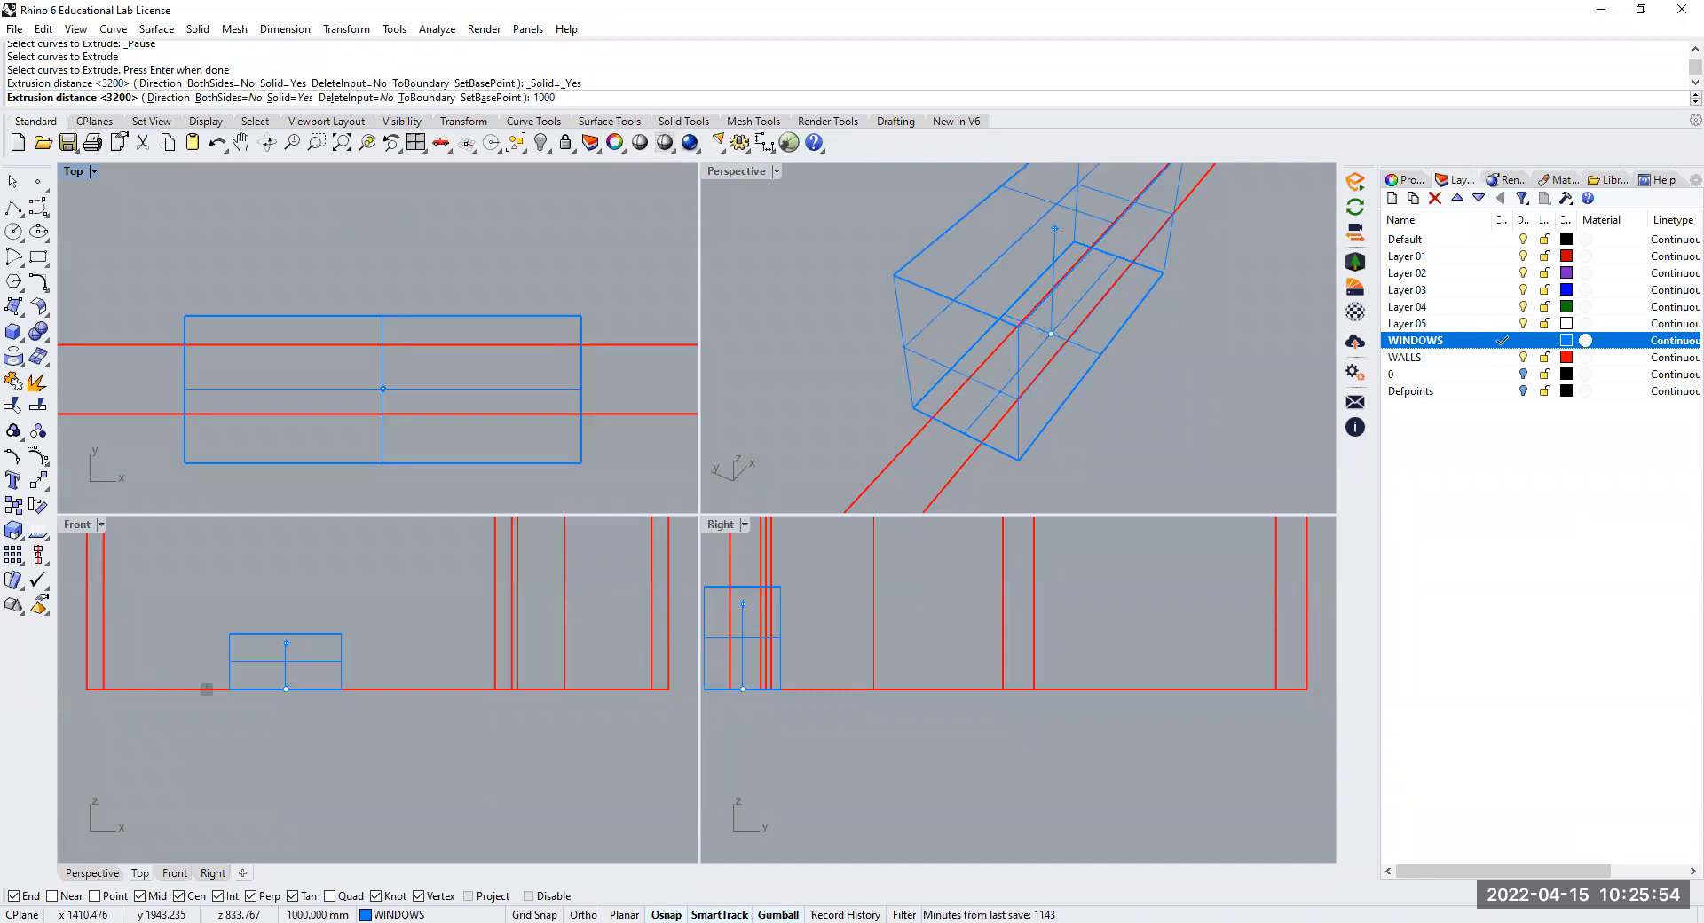
{"action": "key", "text": "Return"}
Set the Perspective viewport's display mode to Shaded to show the walls and window block as solid surfaces
{"action": "scroll", "coordinate": [1020, 350], "scroll_direction": "down", "scroll_amount": 5}
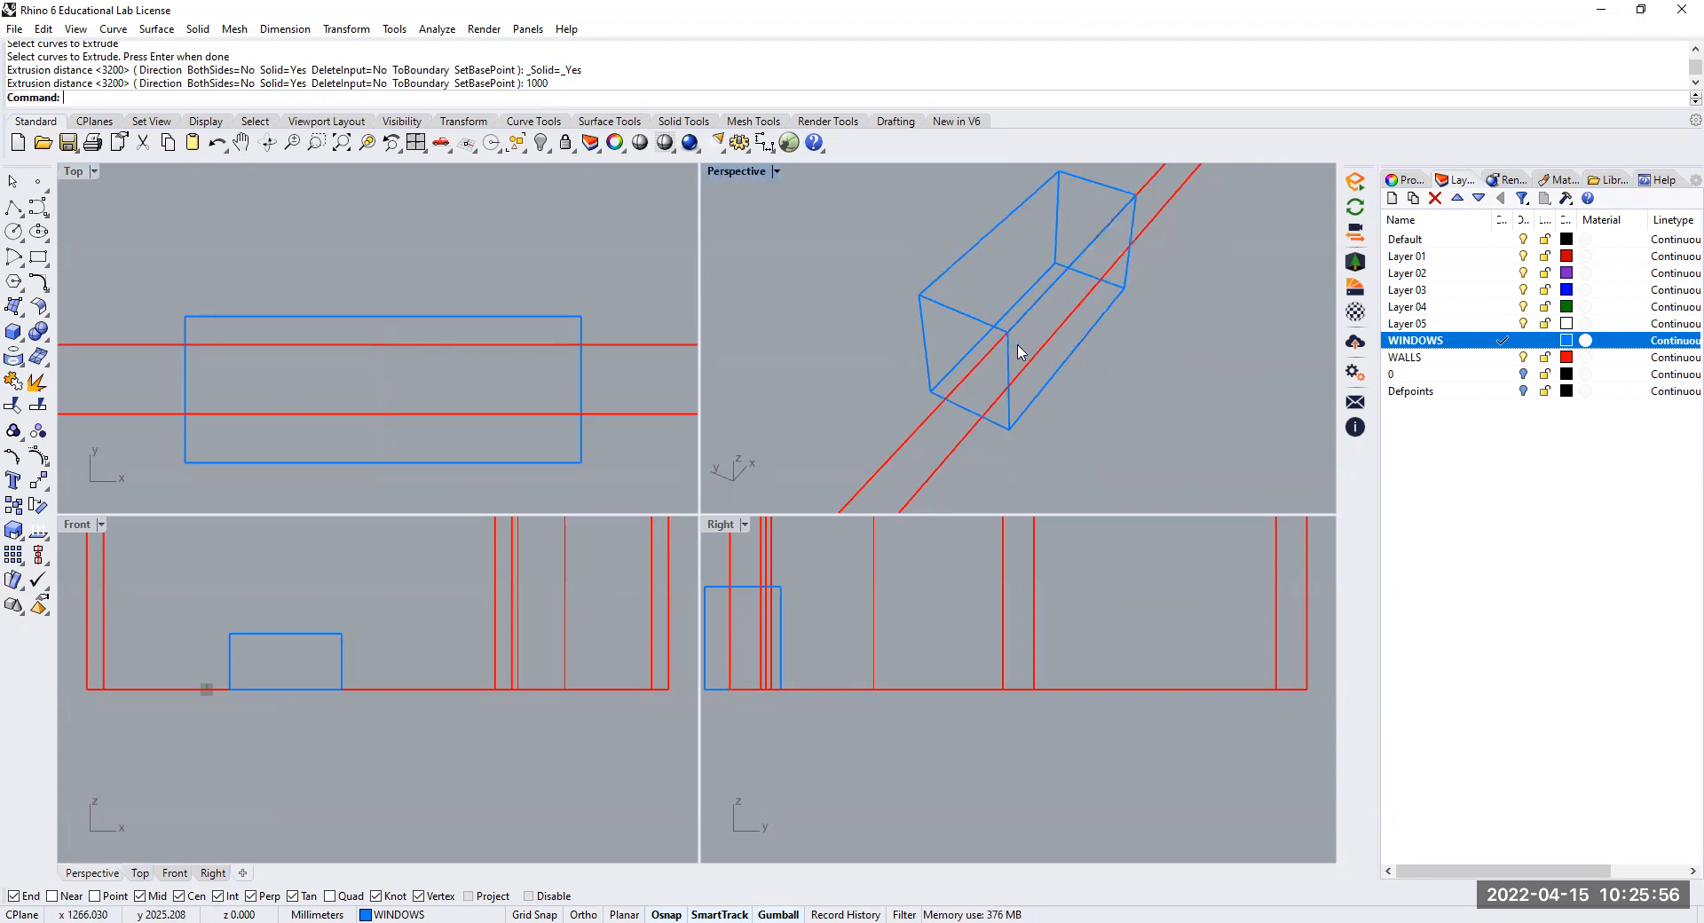
{"action": "right_click_drag", "start_coordinate": [1032, 371], "coordinate": [998, 373]}
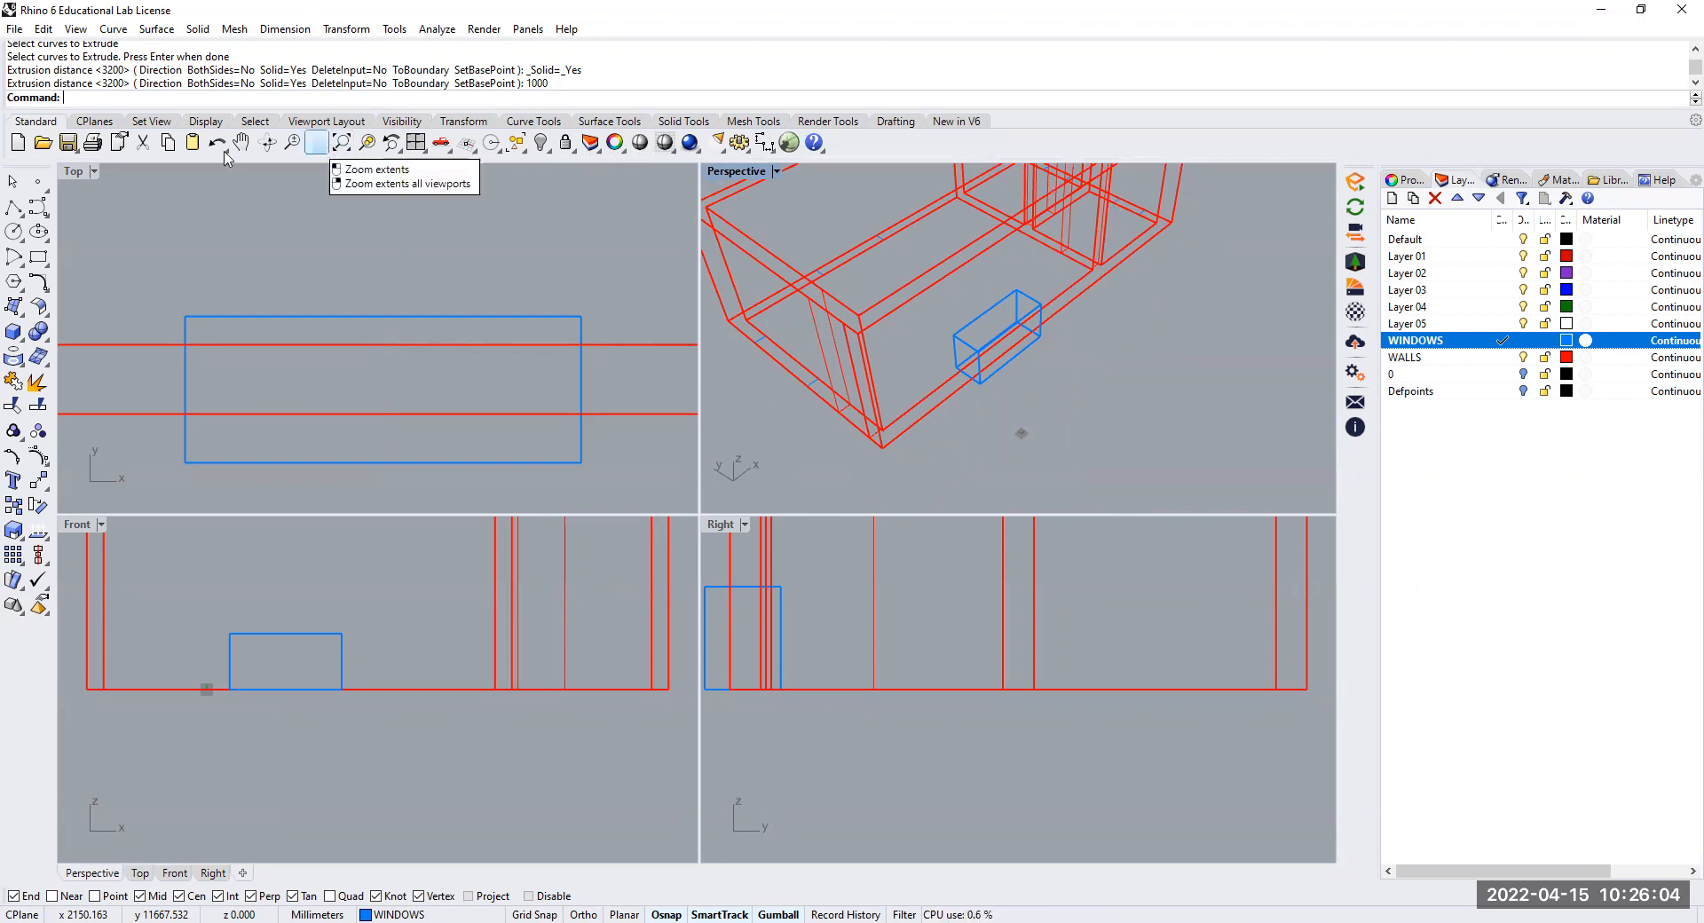
{"action": "left_click", "coordinate": [778, 173]}
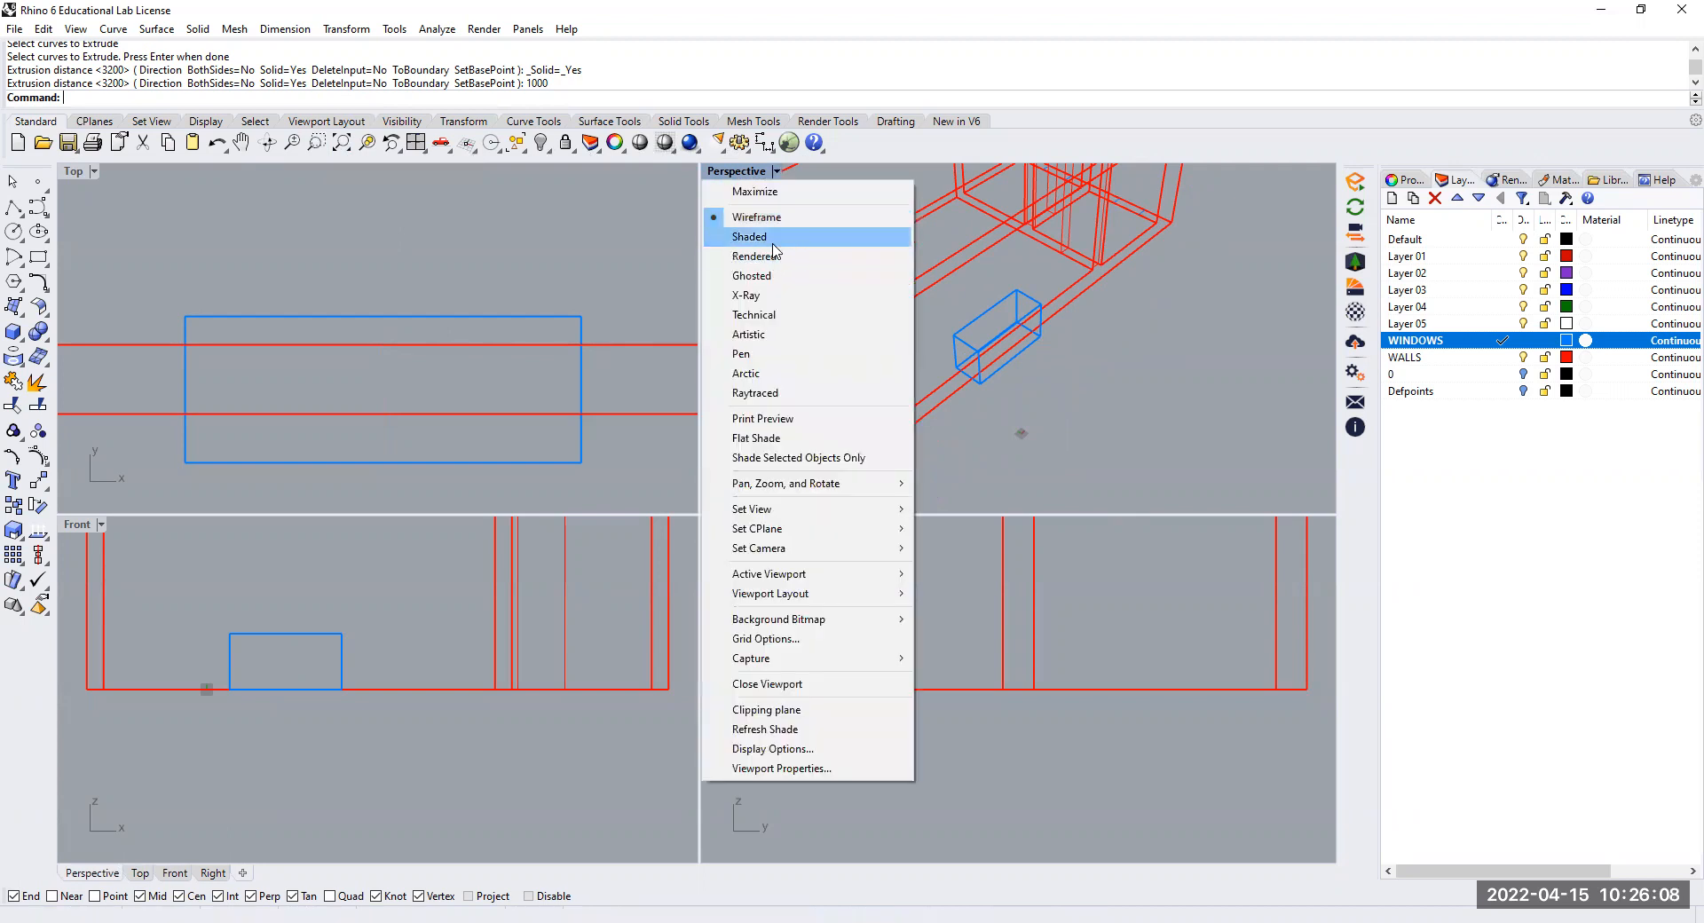
{"action": "left_click", "coordinate": [773, 249]}
{"action": "mouse_move", "coordinate": [994, 348]}
{"action": "right_mouse_down"}
{"action": "mouse_move", "coordinate": [1029, 364]}
{"action": "mouse_move", "coordinate": [988, 331]}
{"action": "mouse_move", "coordinate": [1003, 281]}
{"action": "mouse_move", "coordinate": [1010, 301]}
{"action": "right_mouse_up"}
{"action": "scroll", "coordinate": [988, 322], "scroll_direction": "up", "scroll_amount": 5}
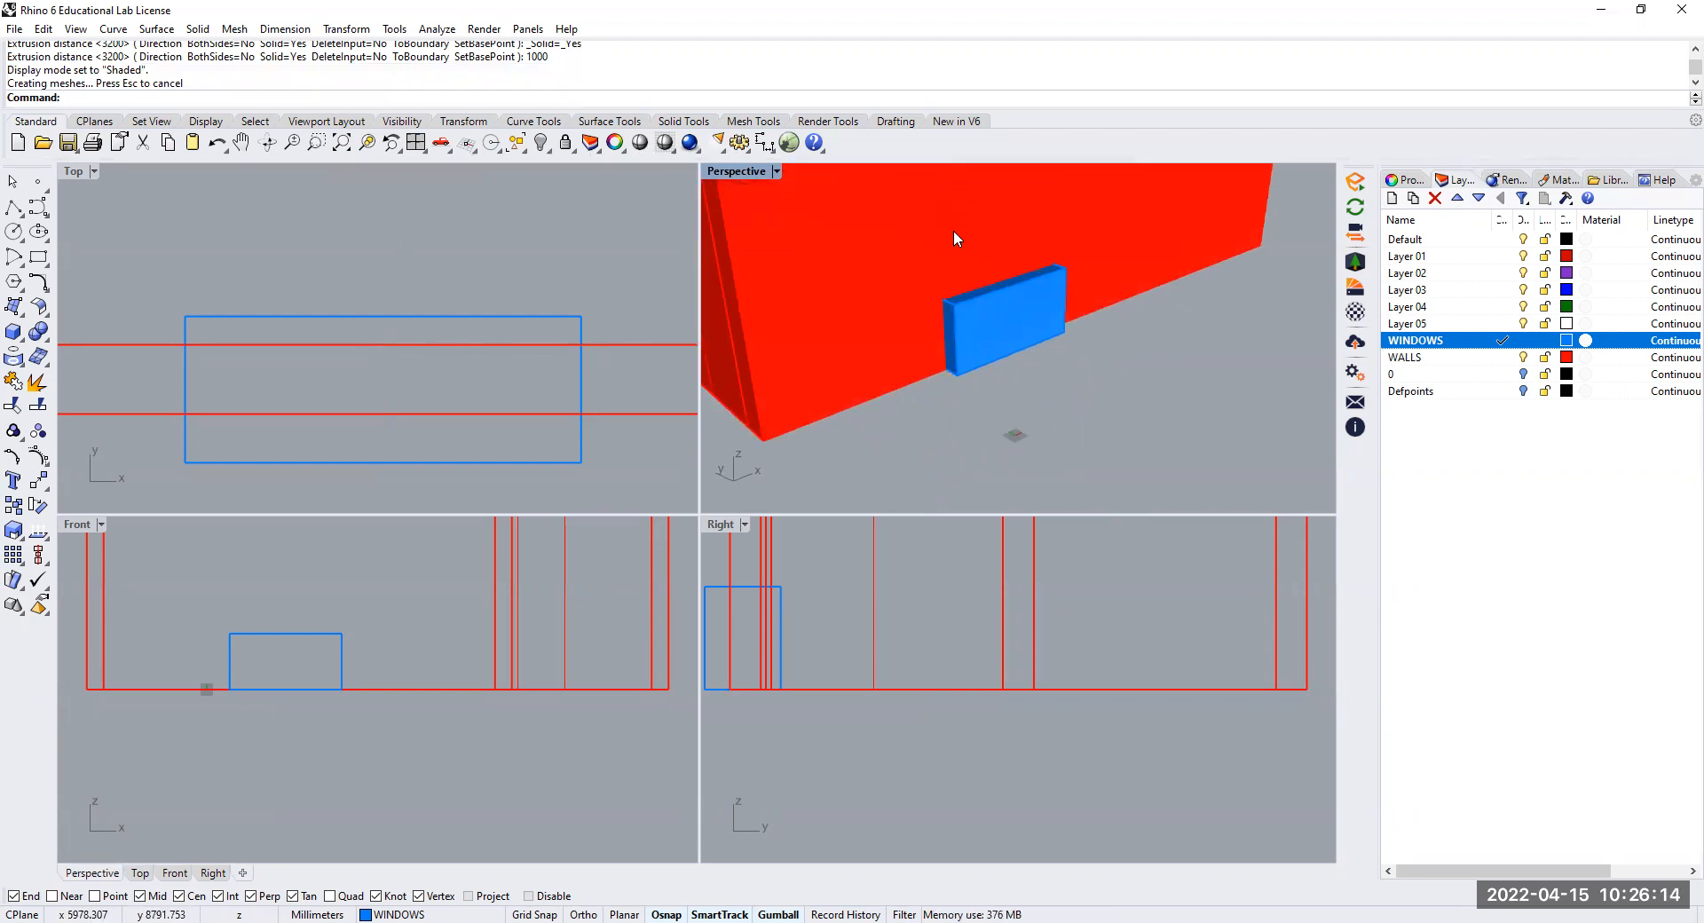
Move the window block 900 mm upward, using the wall's bottom outer corner as base point and its vertical edge as direction
{"action": "left_click", "coordinate": [958, 323]}
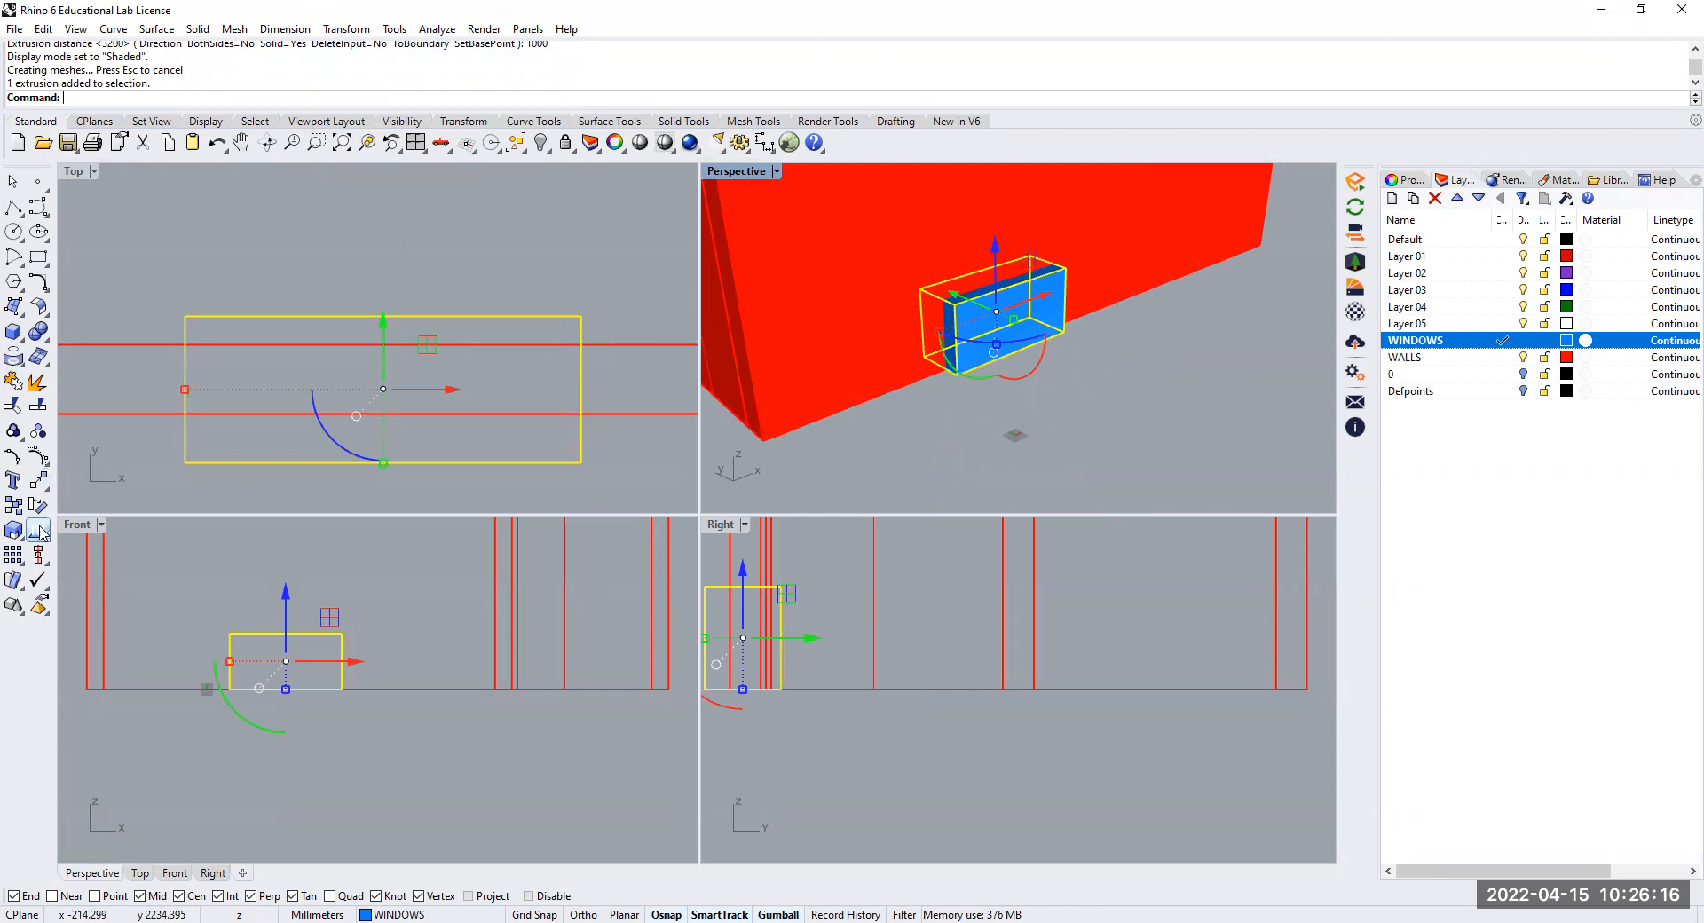
{"action": "left_click", "coordinate": [39, 481]}
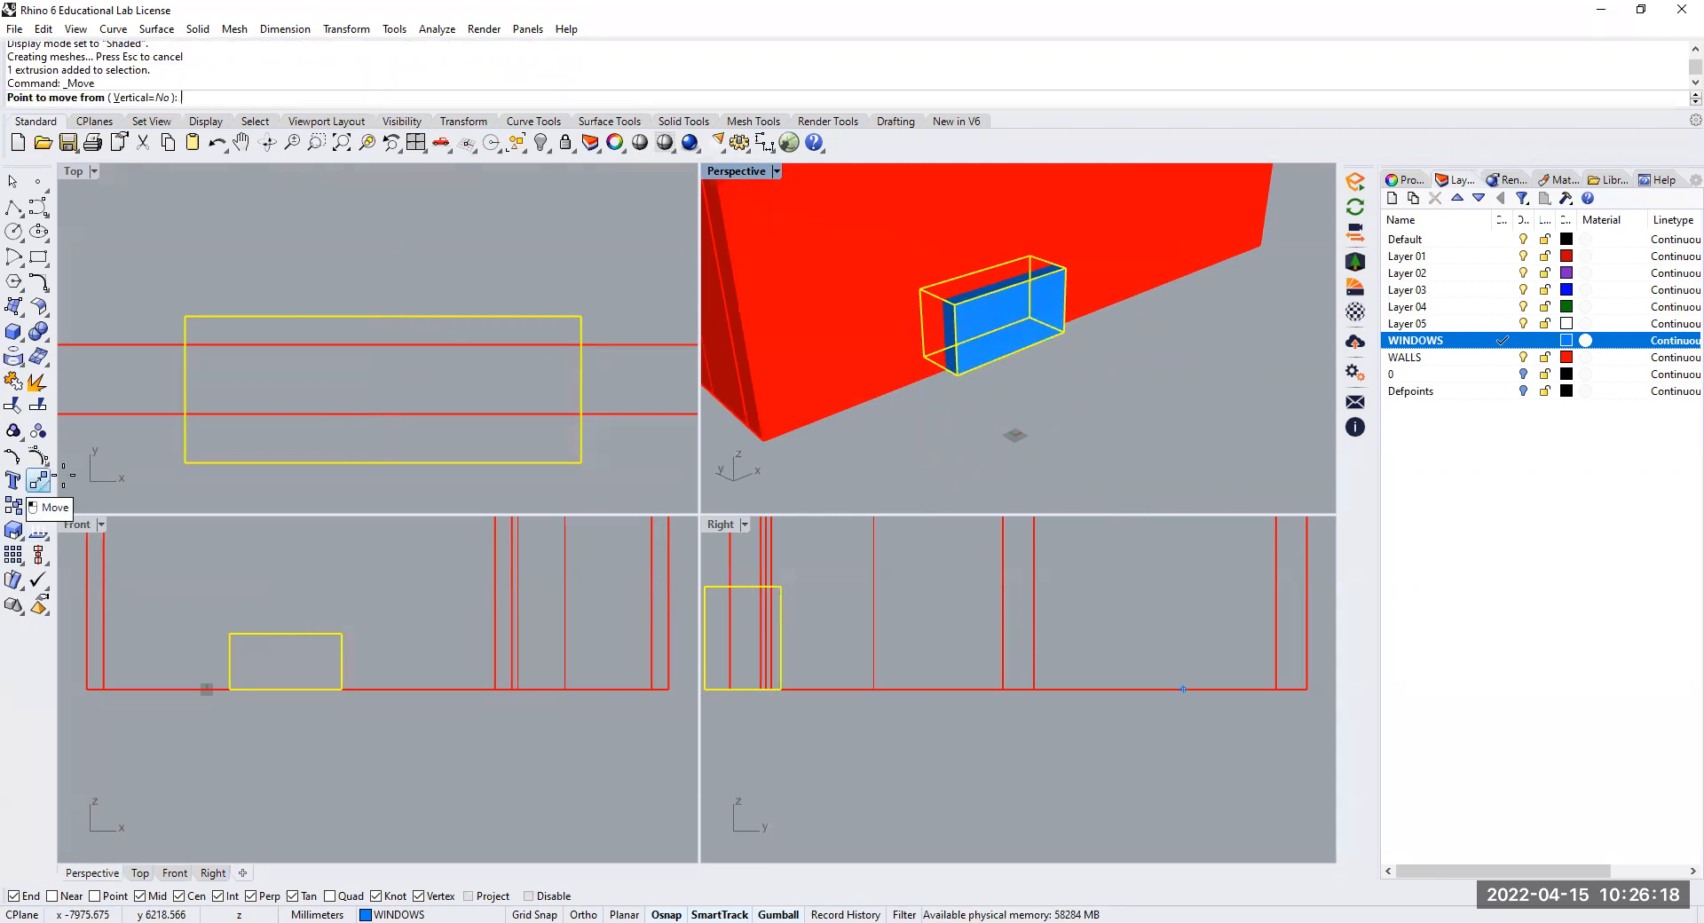
{"action": "left_click", "coordinate": [763, 439]}
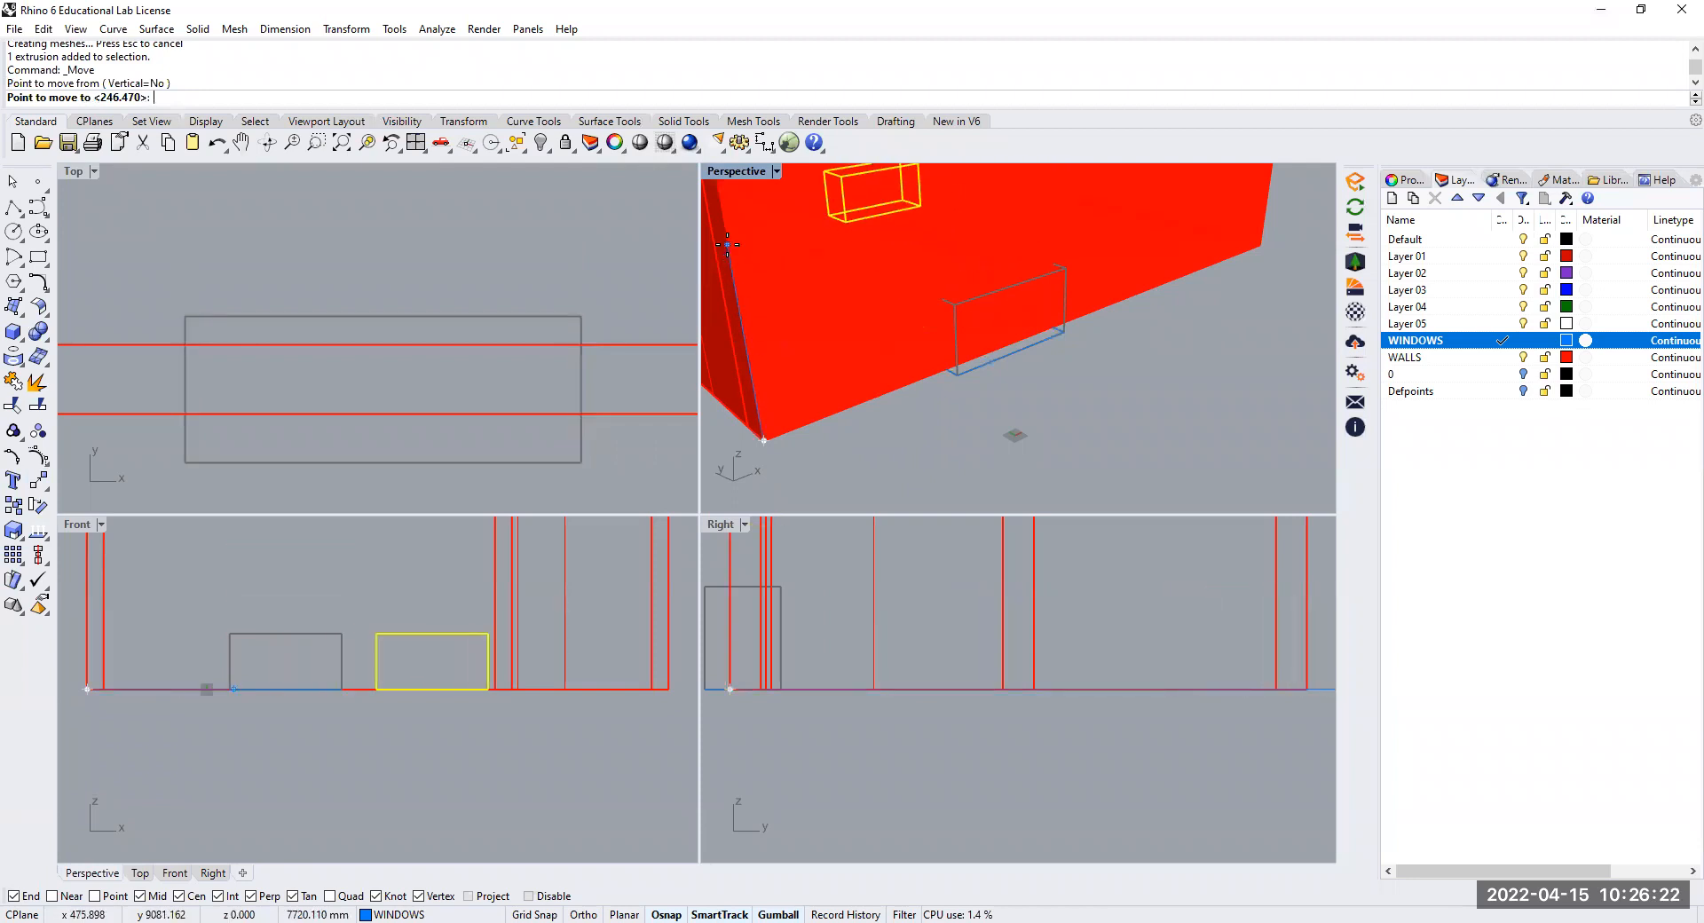
{"action": "scroll", "coordinate": [737, 280], "scroll_direction": "down", "scroll_amount": 3}
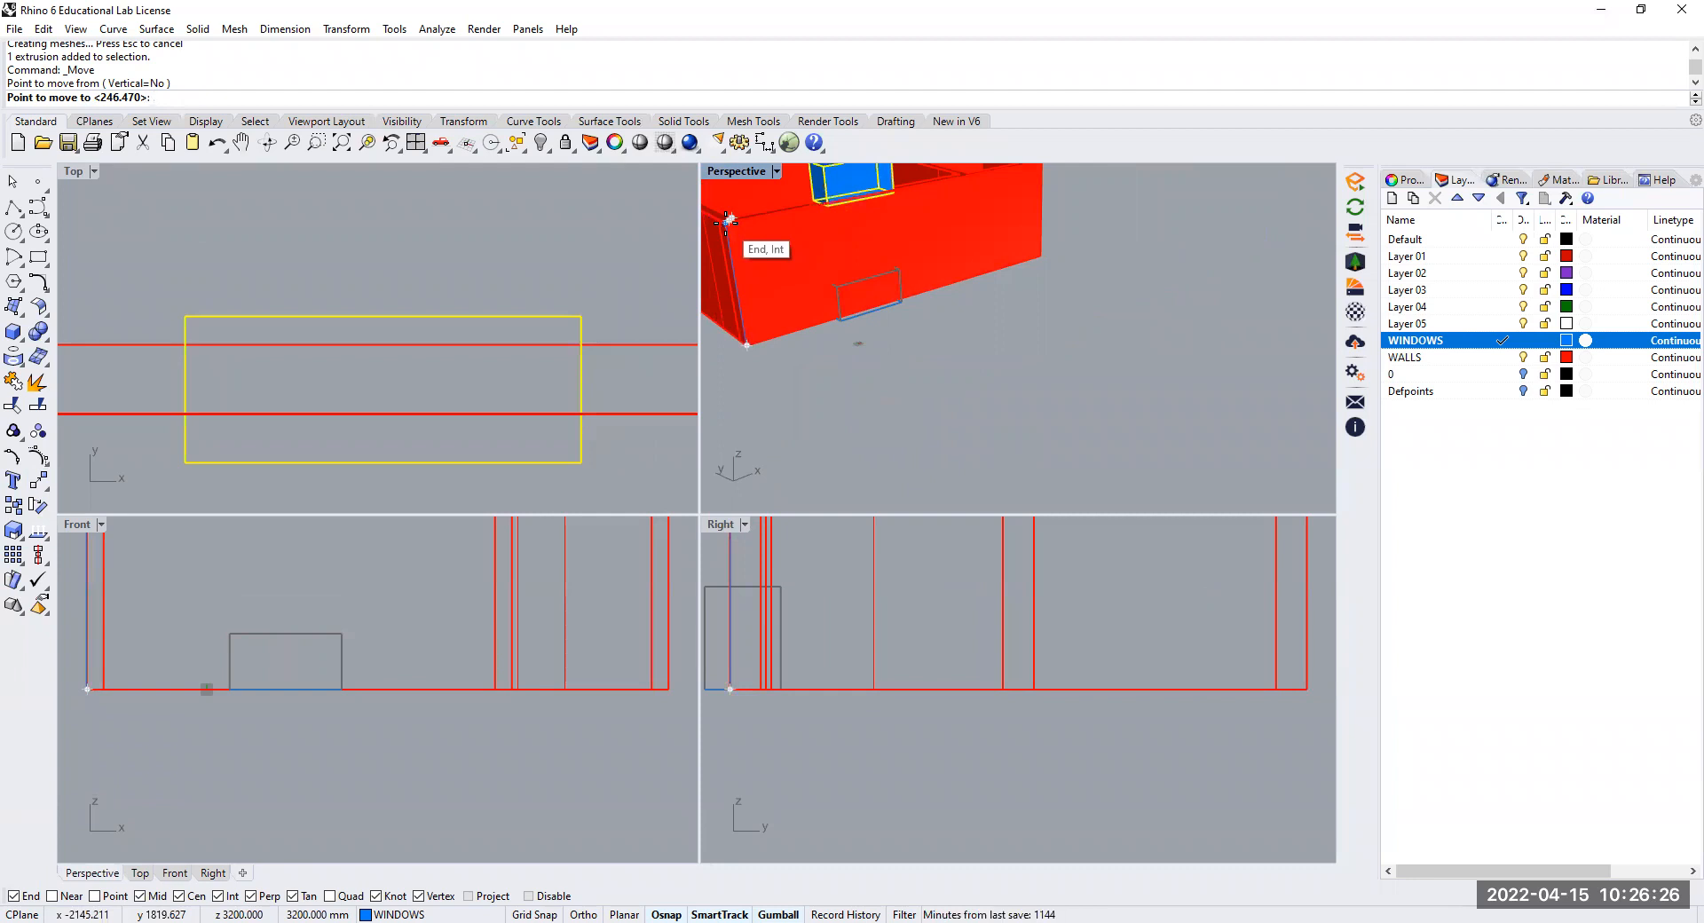
{"action": "type", "text": "900"}
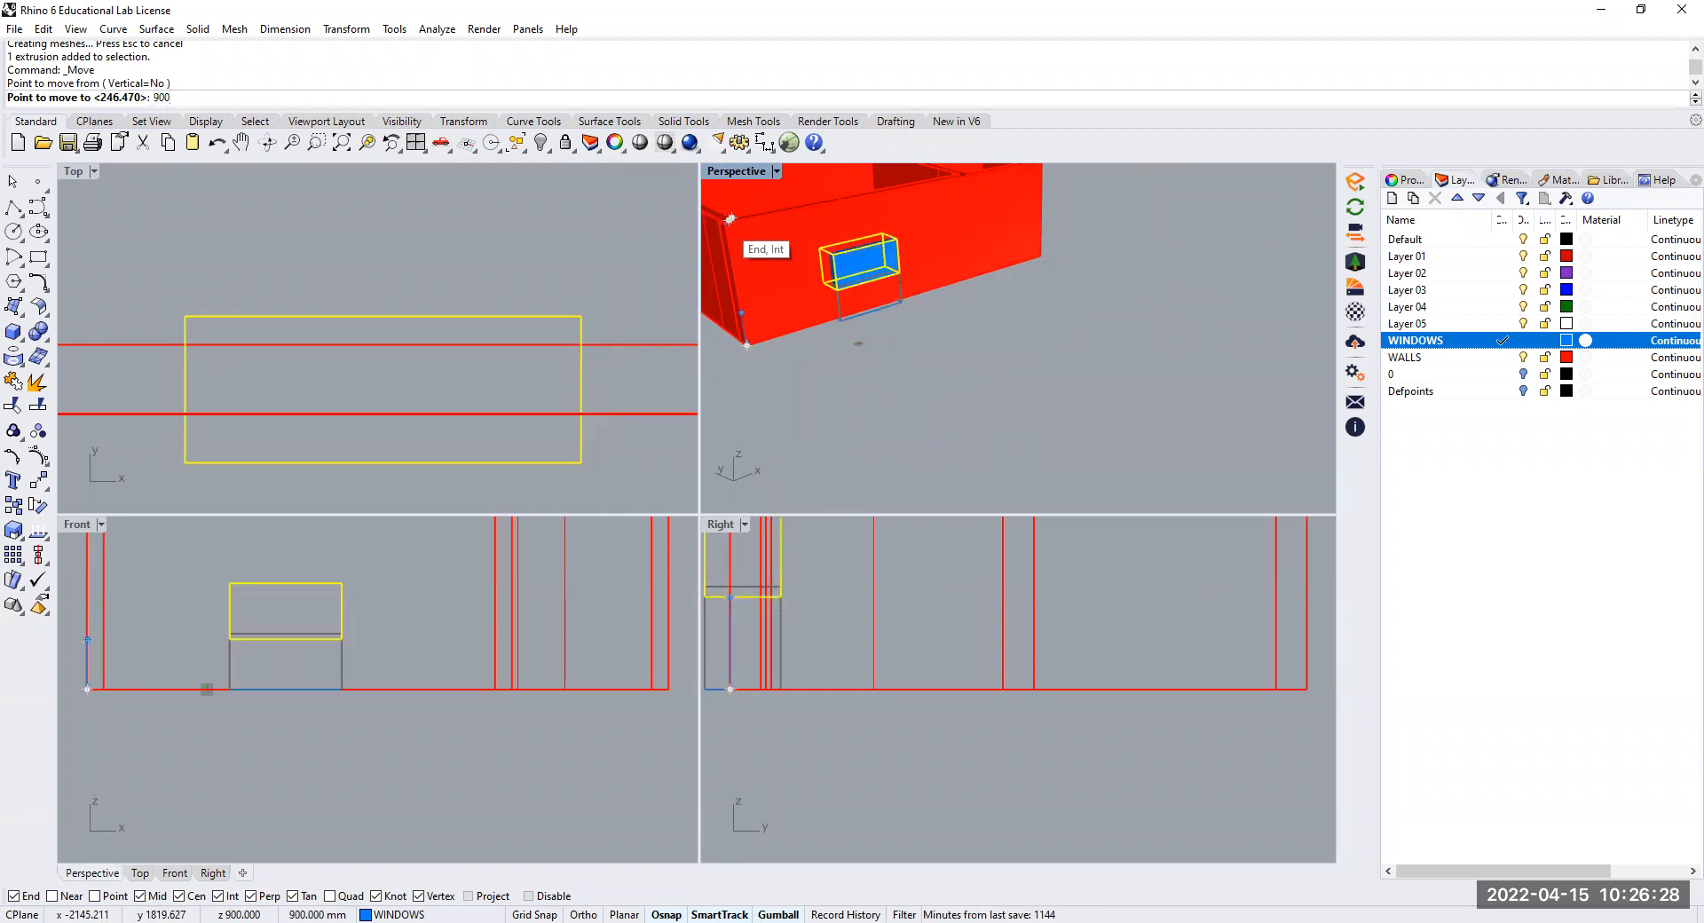
{"action": "key", "text": "Return"}
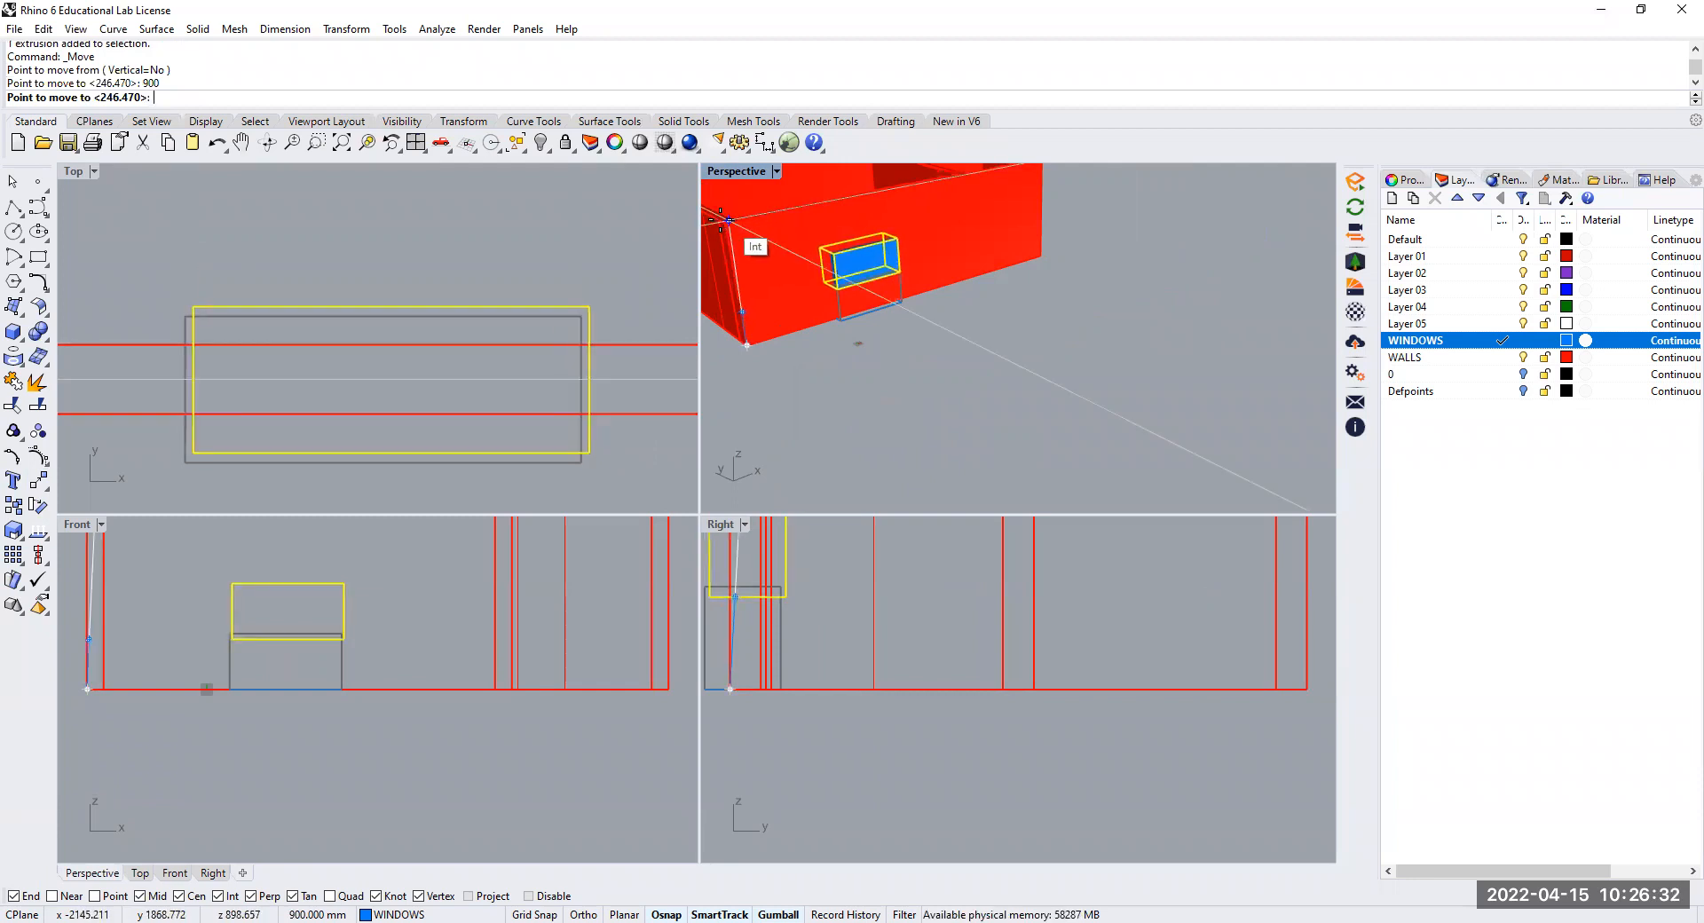
{"action": "scroll", "coordinate": [727, 221], "scroll_direction": "up", "scroll_amount": 5}
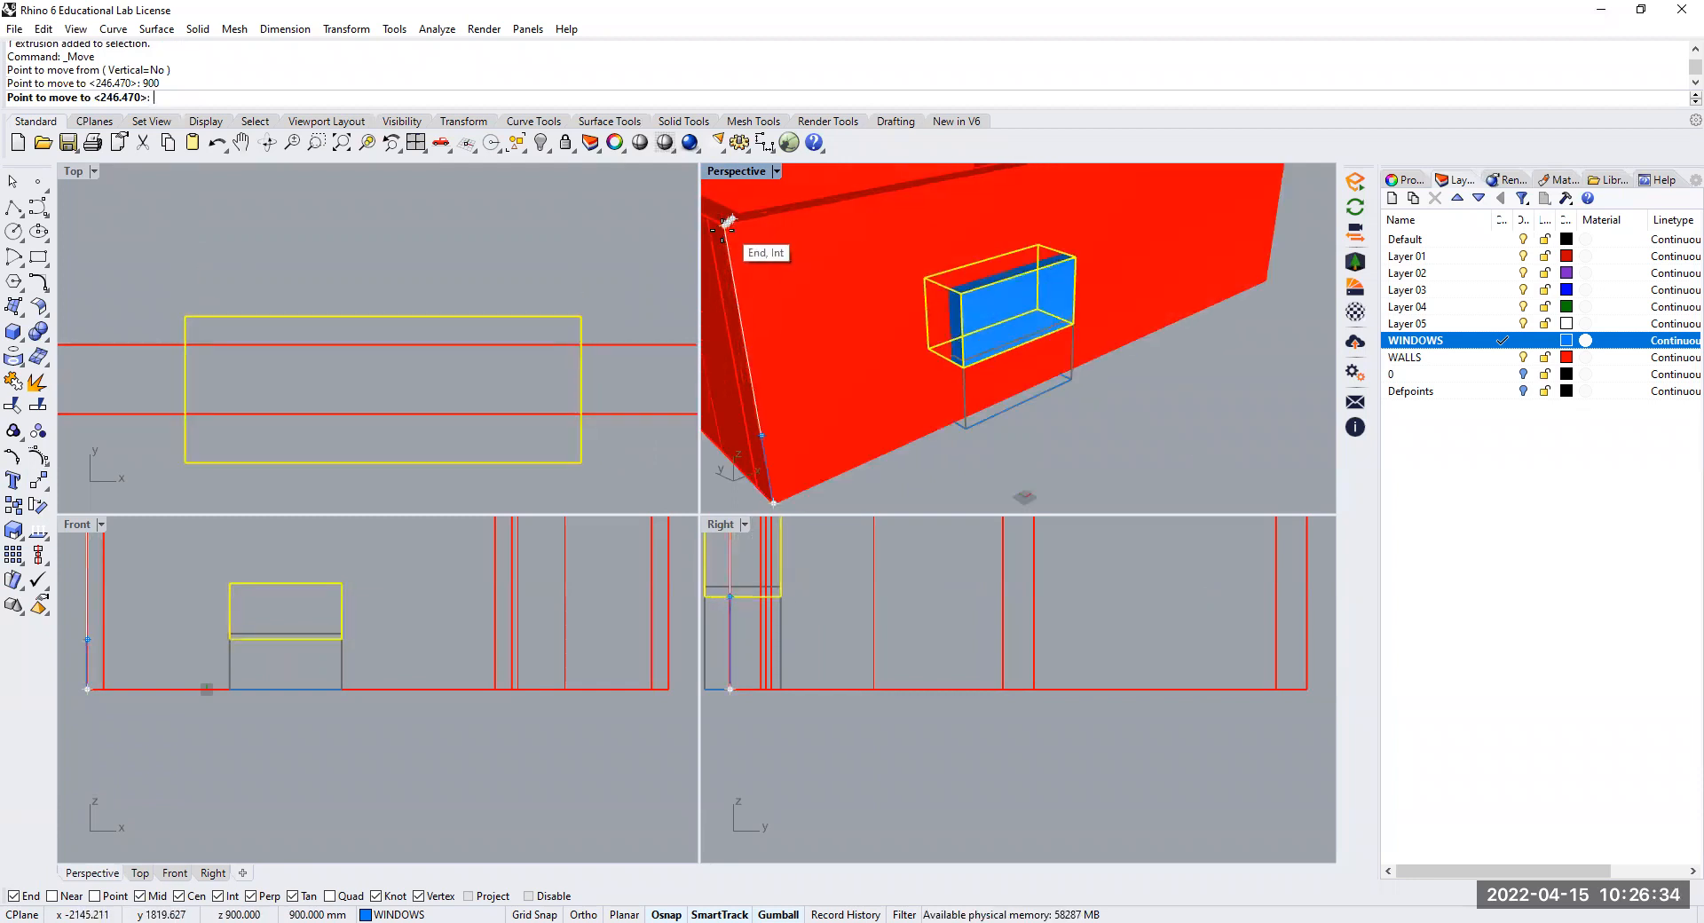
{"action": "left_click", "coordinate": [733, 227]}
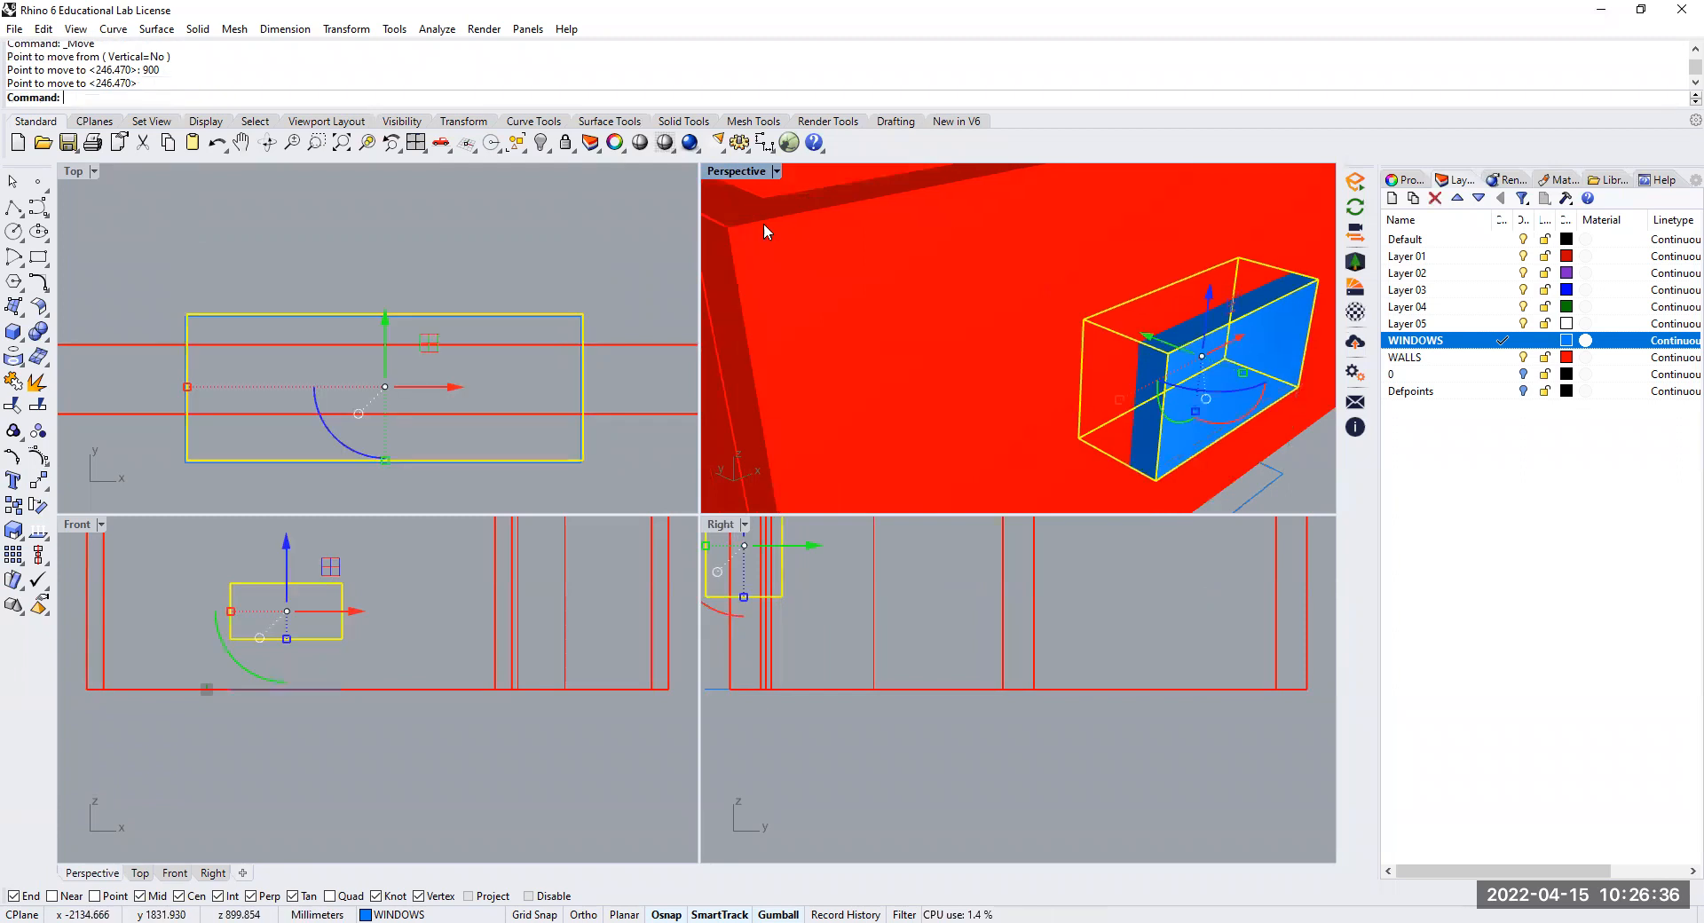
{"action": "scroll", "coordinate": [1003, 272], "scroll_direction": "down", "scroll_amount": 6}
{"action": "left_click", "coordinate": [1210, 429]}
{"action": "right_click_drag", "start_coordinate": [1172, 346], "coordinate": [1118, 404]}
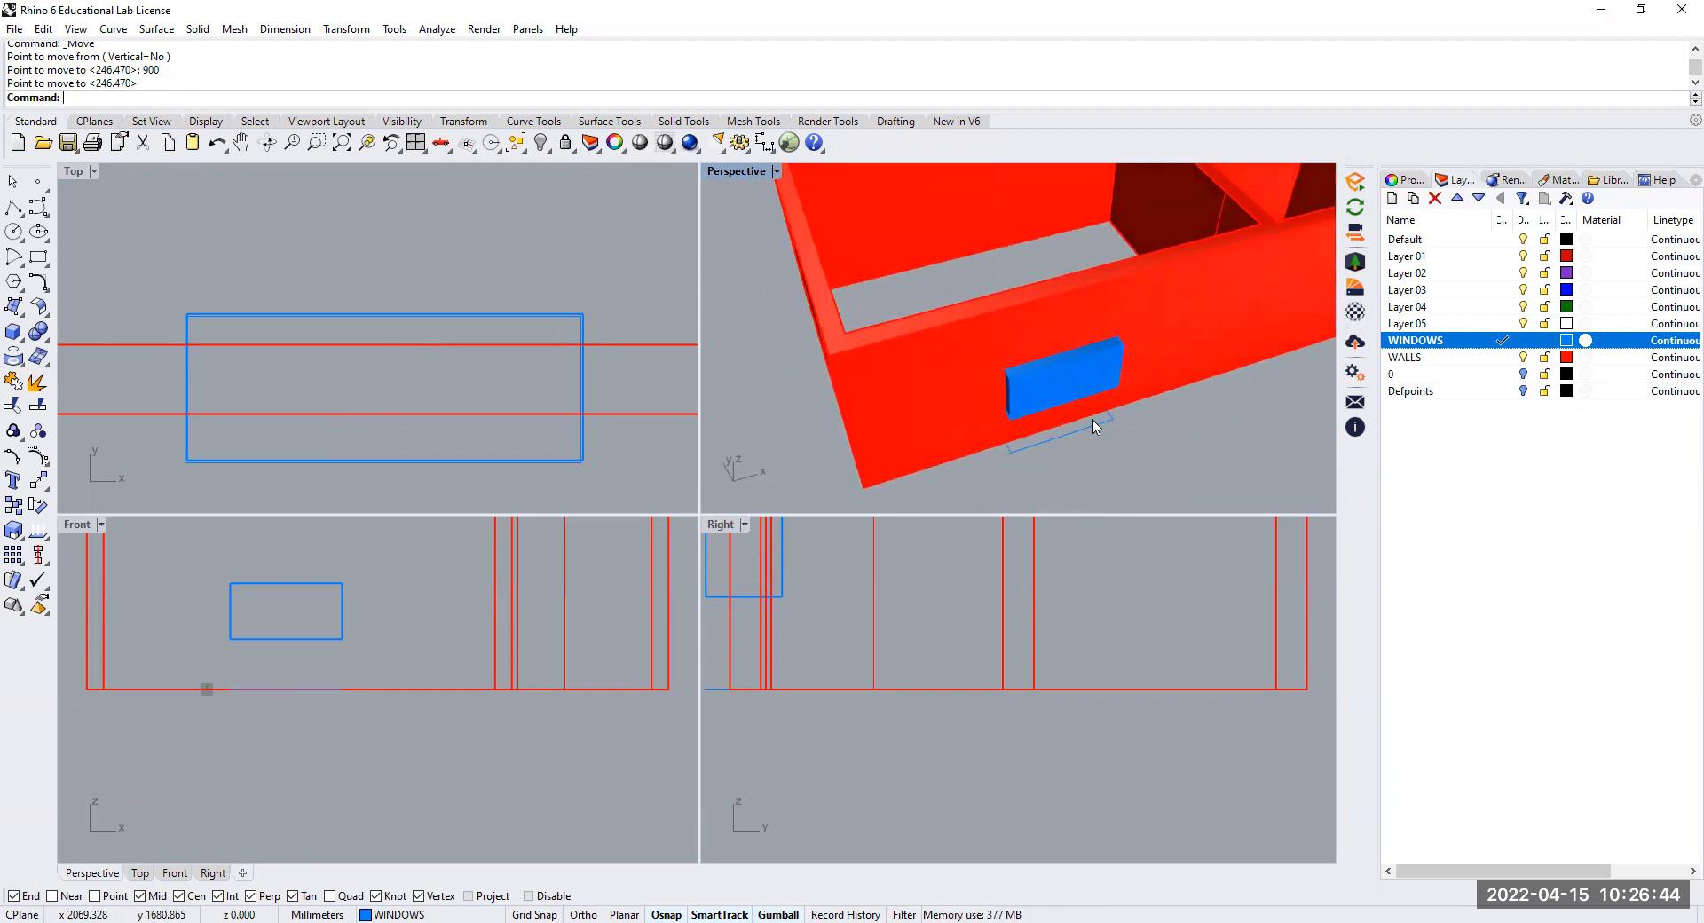